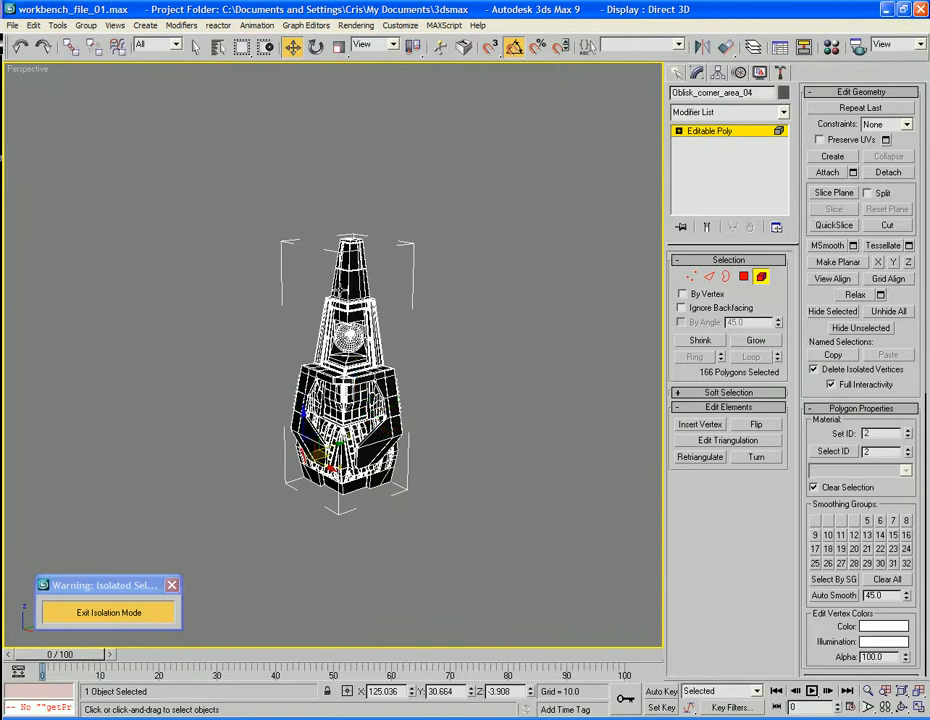
# Select the obelisk's main body elements, leaving the inset panels out, and open the Material Editor beside the model
pyautogui.hotkey('ctrl', 'a')
pyautogui.keyDown('alt'); pyautogui.moveTo(411, 353); pyautogui.dragTo(404, 287, button='middle'); pyautogui.keyUp('alt')
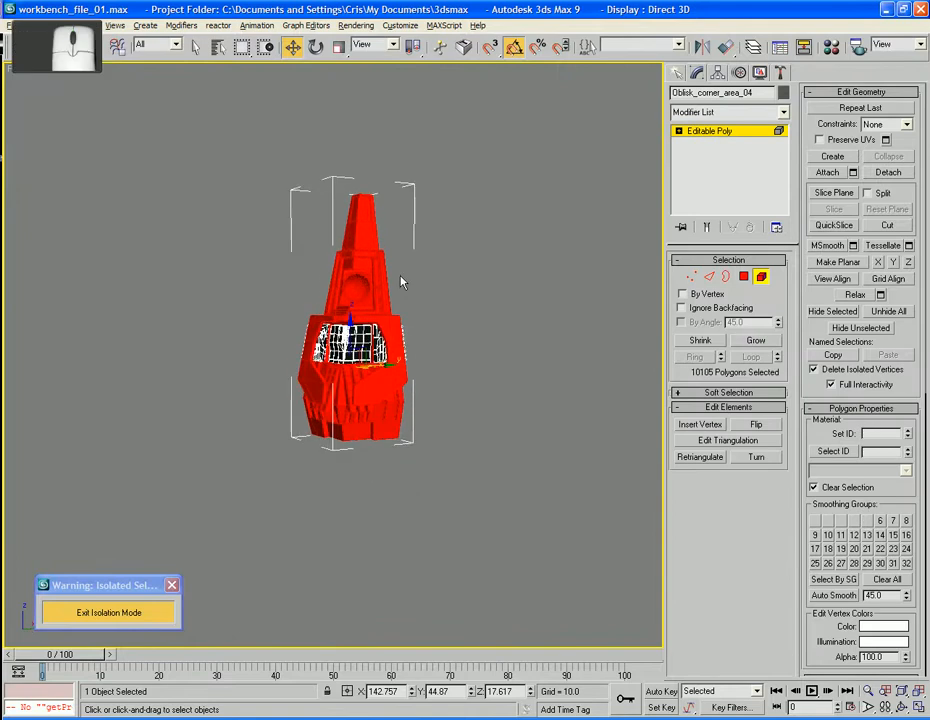
pyautogui.scroll(8, 407, 280)
pyautogui.keyDown('alt'); pyautogui.moveTo(457, 303); pyautogui.dragTo(417, 293, button='middle'); pyautogui.keyUp('alt')
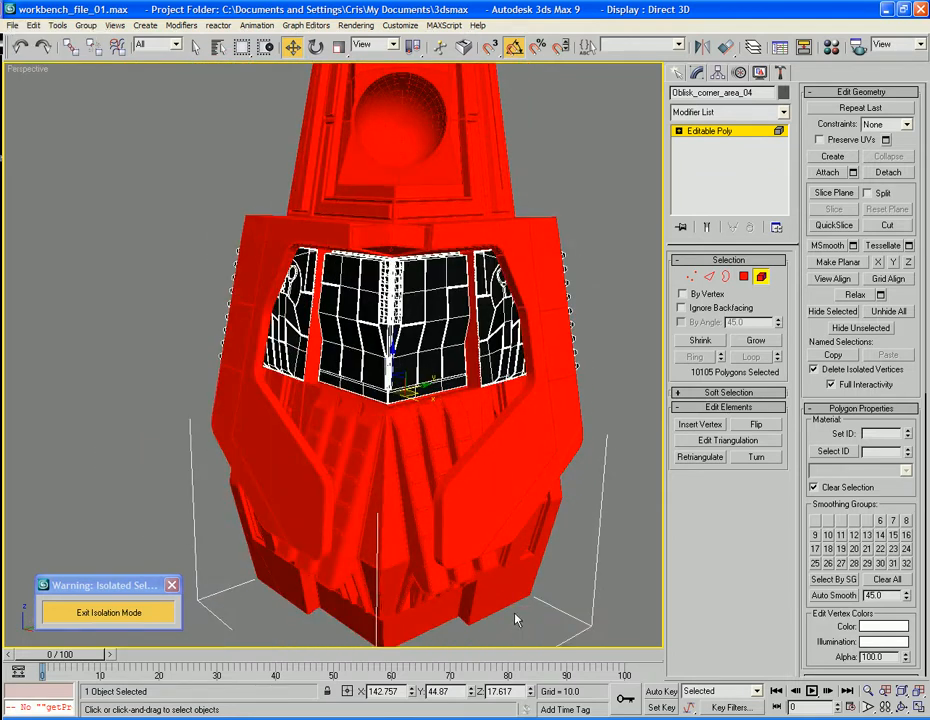
pyautogui.press('m')
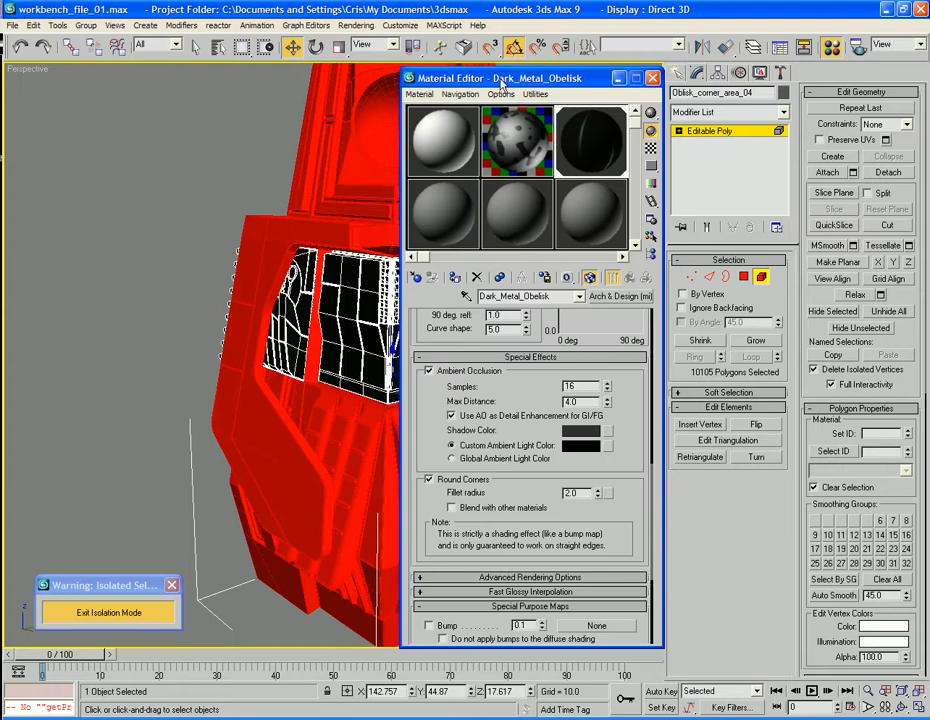
pyautogui.moveTo(503, 85); pyautogui.dragTo(178, 73)
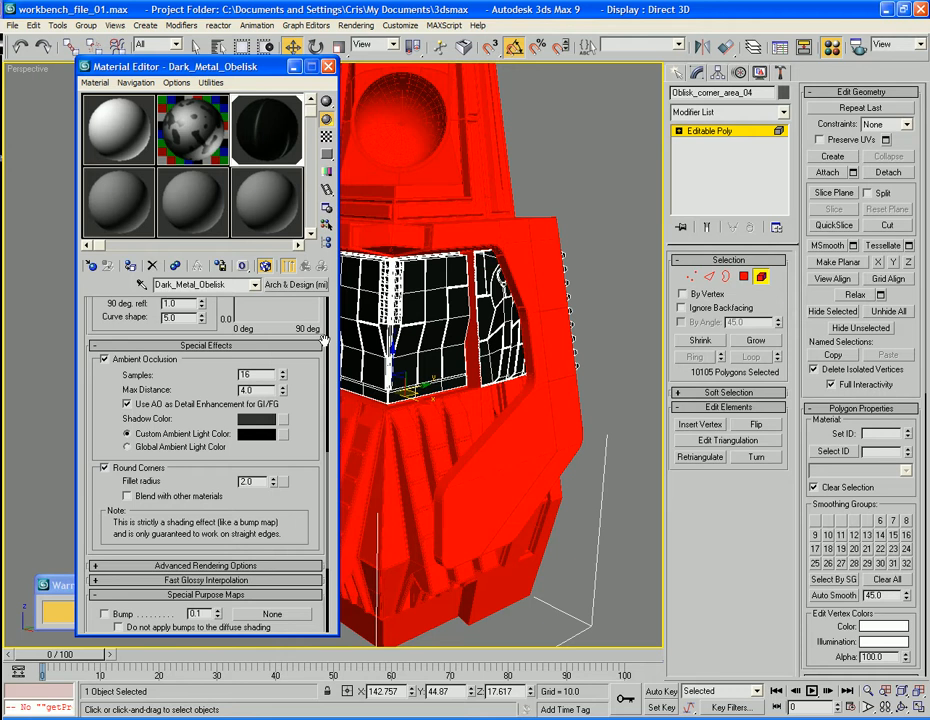
# Invert the selection to the inset panels, assign Lighter_material to them and clear the selection
pyautogui.click(200, 127)
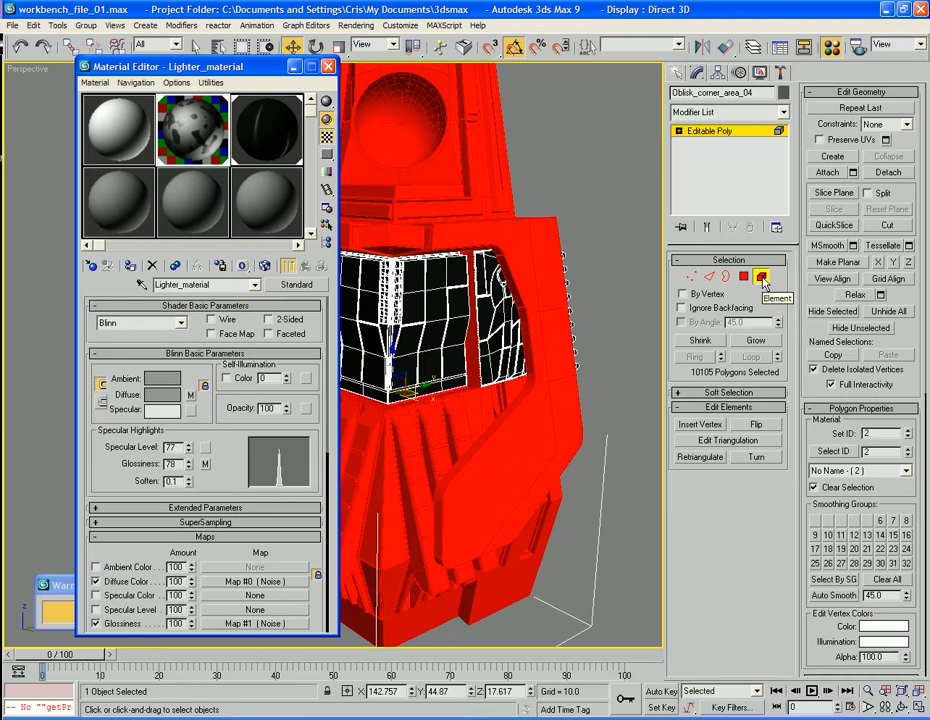
pyautogui.hotkey('ctrl', 'z')
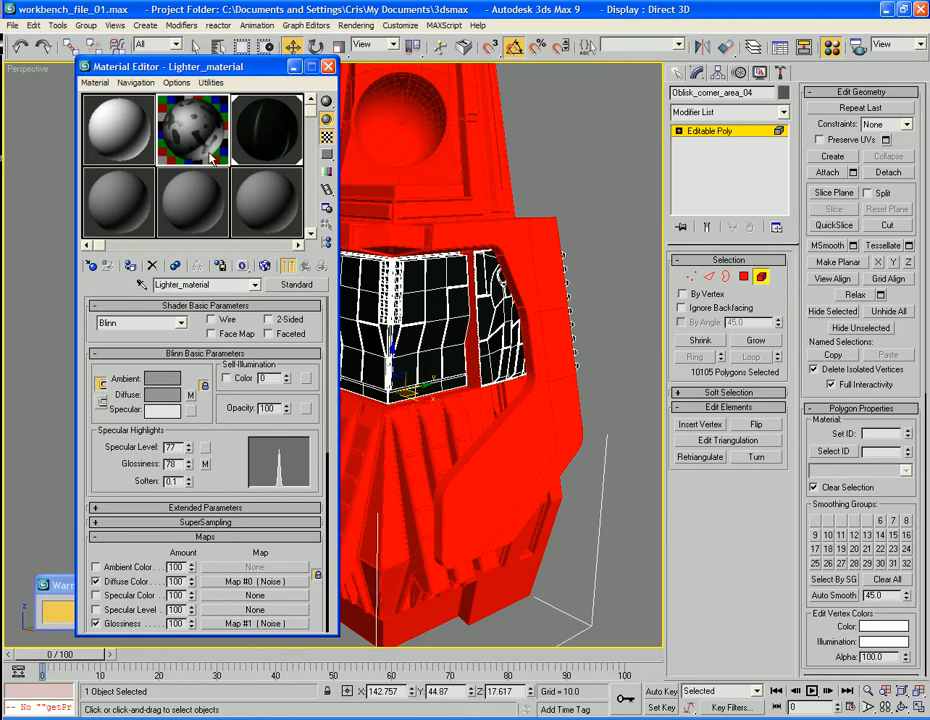
pyautogui.hotkey('ctrl', 'z')
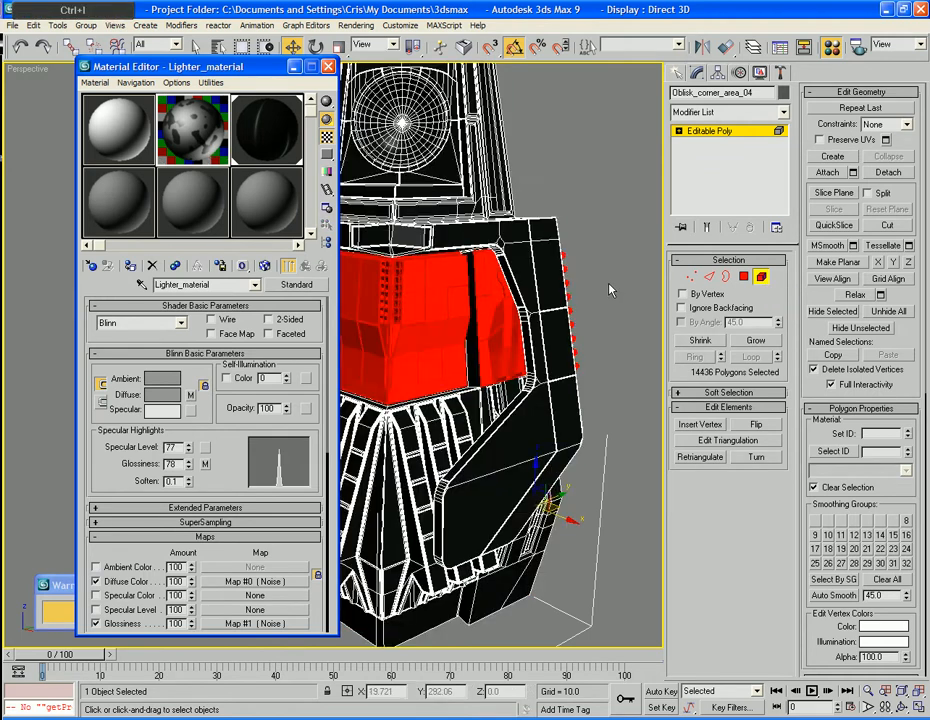
pyautogui.click(130, 267)
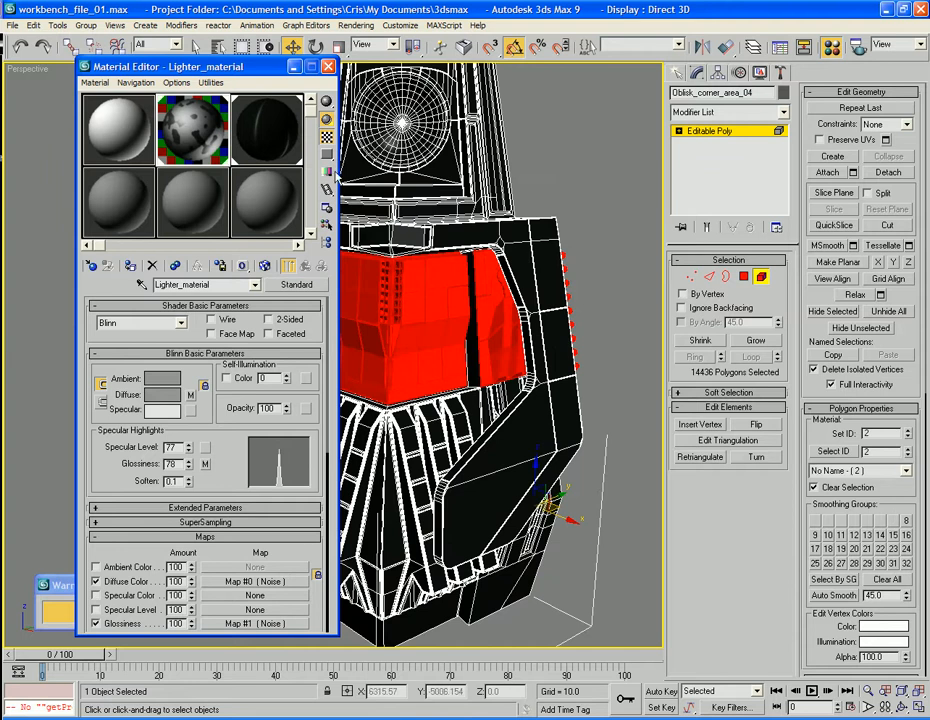
pyautogui.click(614, 166)
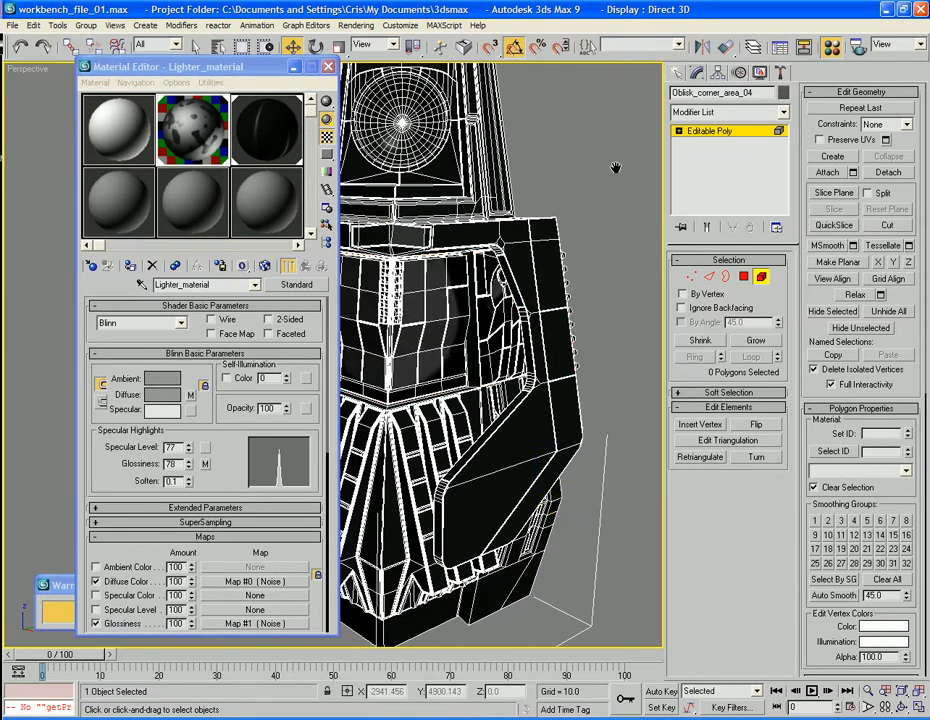
# Hide the edged faces and test-render the perspective view to check the lighter material on the inset panels
pyautogui.press('F4')
pyautogui.scroll(-6, 617, 173)
pyautogui.keyDown('alt'); pyautogui.moveTo(617, 173); pyautogui.dragTo(466, 254, button='middle'); pyautogui.keyUp('alt')
pyautogui.scroll(3, 556, 208)
pyautogui.scroll(3, 530, 213)
pyautogui.scroll(-3, 466, 258)
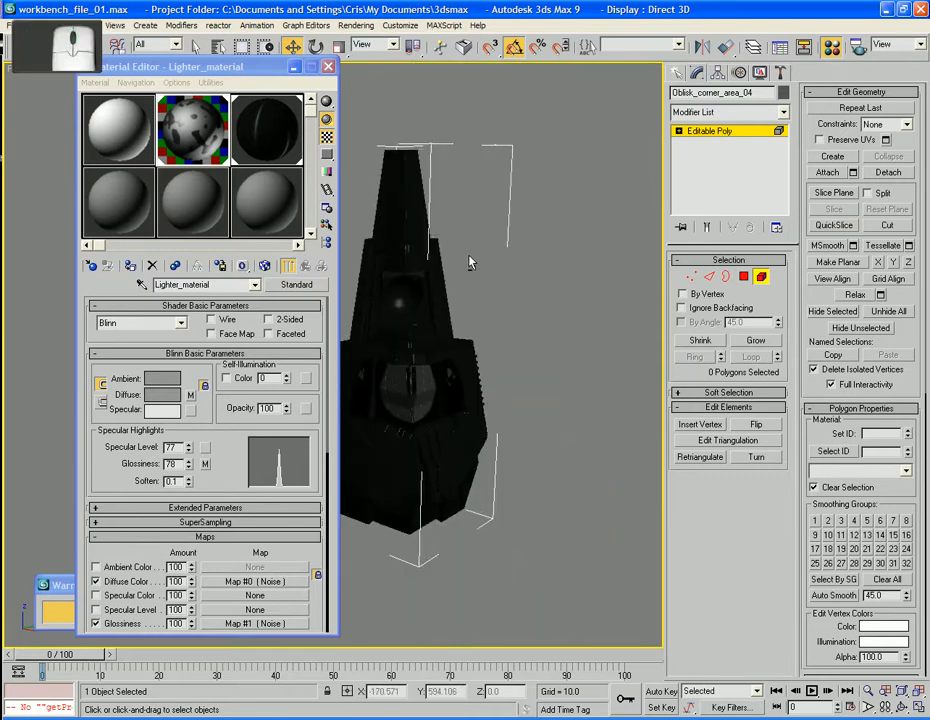
pyautogui.press('F9')
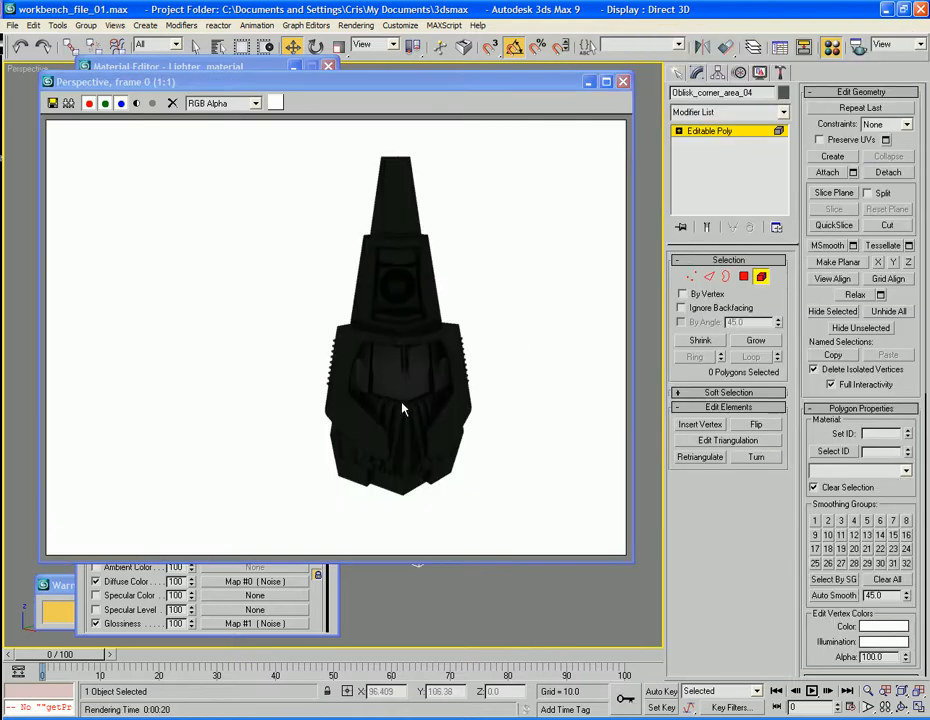
pyautogui.click(622, 81)
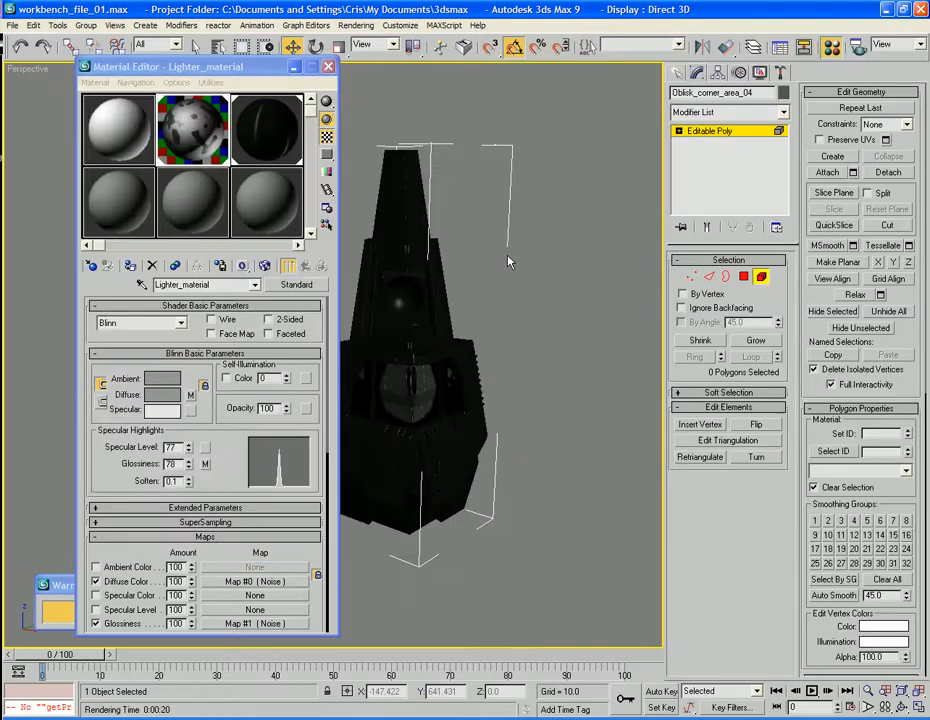
# Show edged faces and, in Polygon mode, select the panel above the sphere, the spire's front face on one side and the upper frame strip
pyautogui.keyDown('alt'); pyautogui.moveTo(510, 254); pyautogui.dragTo(452, 253, button='middle'); pyautogui.keyUp('alt')
pyautogui.scroll(5, 407, 347)
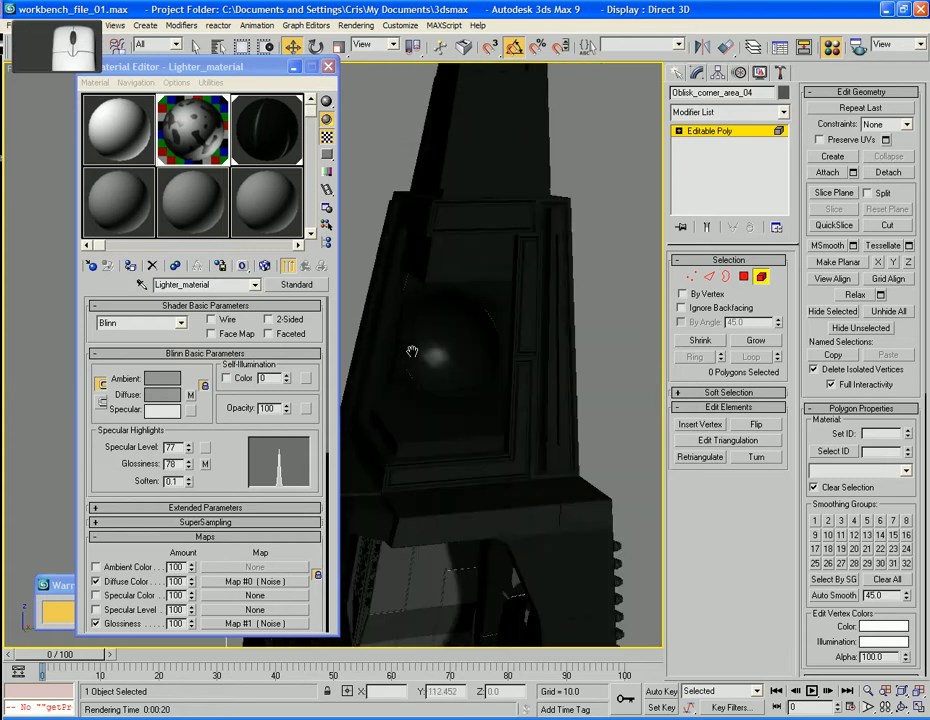
pyautogui.press('F4')
pyautogui.keyDown('alt'); pyautogui.moveTo(410, 350); pyautogui.dragTo(480, 333, button='middle'); pyautogui.keyUp('alt')
pyautogui.click(480, 333)
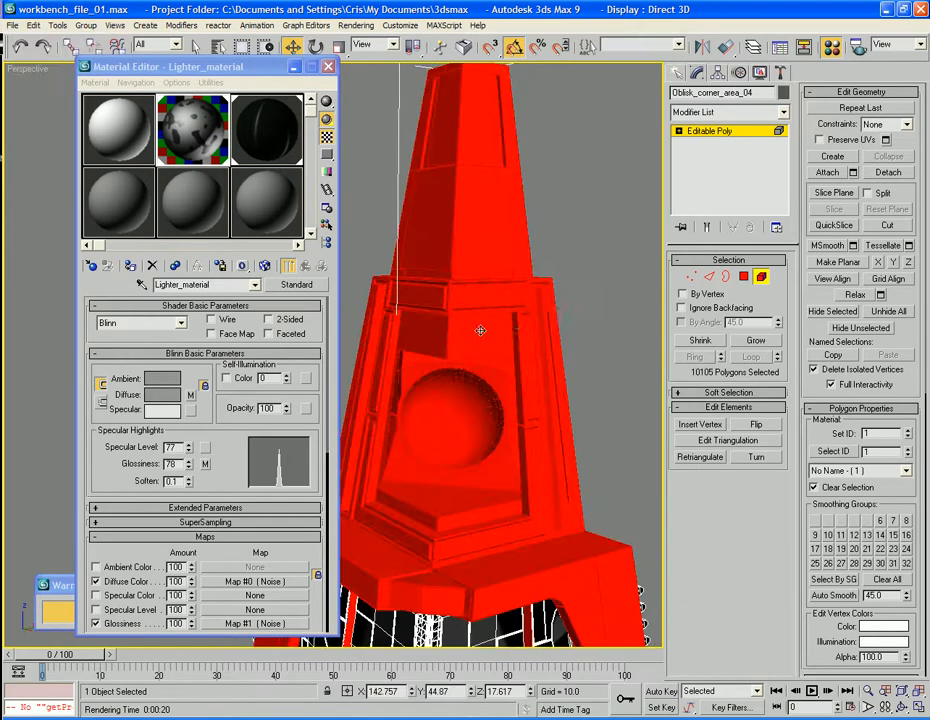
pyautogui.click(613, 299)
pyautogui.press('4')
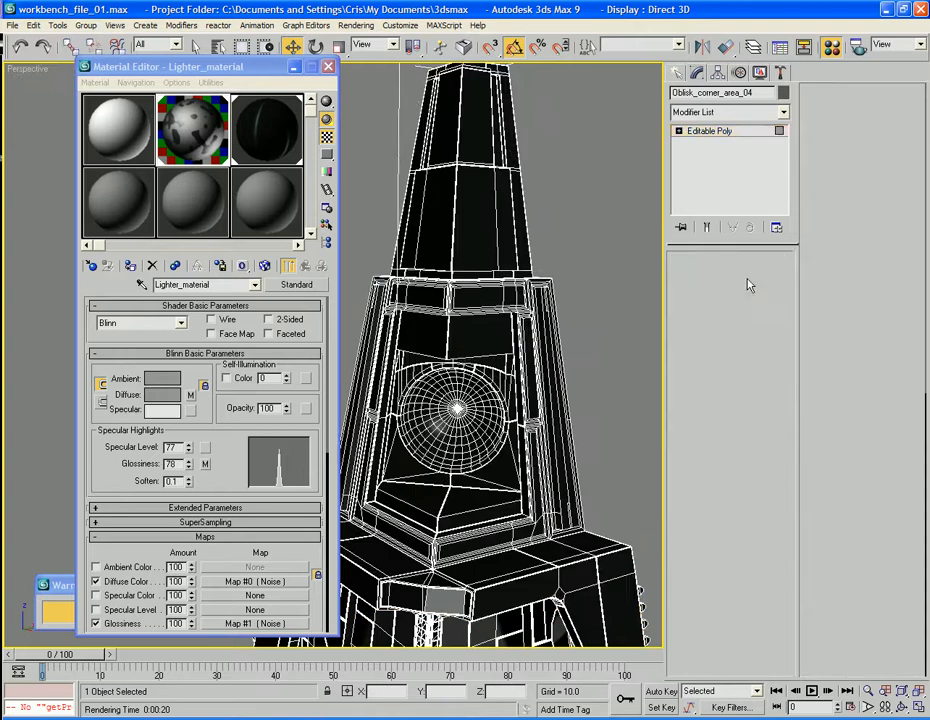
pyautogui.click(467, 353)
pyautogui.keyDown('alt'); pyautogui.moveTo(467, 353); pyautogui.dragTo(487, 327, button='middle'); pyautogui.keyUp('alt')
pyautogui.keyDown('ctrl'); pyautogui.click(438, 270); pyautogui.keyUp('ctrl')
pyautogui.keyDown('ctrl'); pyautogui.click(430, 205); pyautogui.keyUp('ctrl')
pyautogui.keyDown('ctrl'); pyautogui.click(423, 380); pyautogui.keyUp('ctrl')
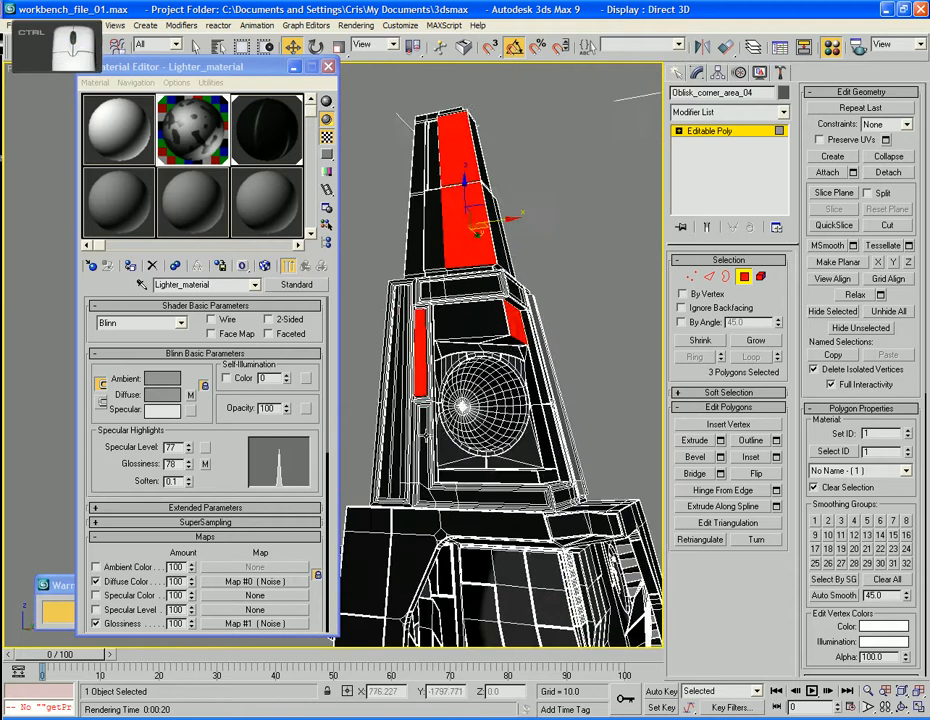
# Add the lower side strip, corner and bottom strip of the frame around the sphere recess to the polygon selection
pyautogui.keyDown('ctrl'); pyautogui.click(430, 492); pyautogui.keyUp('ctrl')
pyautogui.keyDown('ctrl'); pyautogui.click(440, 491); pyautogui.keyUp('ctrl')
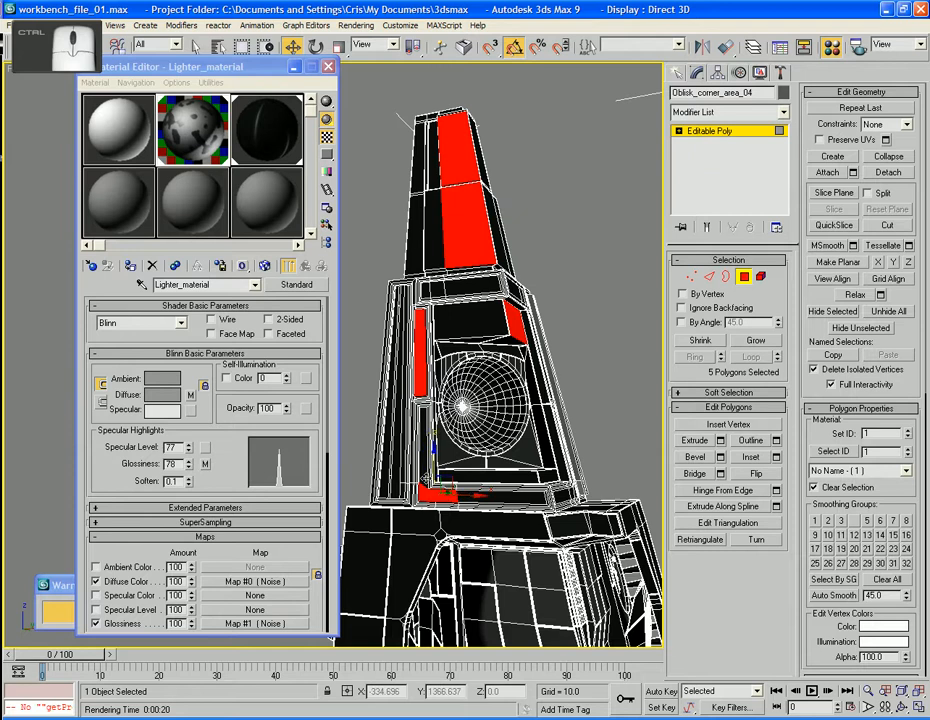
pyautogui.keyDown('ctrl'); pyautogui.click(422, 472); pyautogui.keyUp('ctrl')
pyautogui.keyDown('ctrl'); pyautogui.click(487, 494); pyautogui.keyUp('ctrl')
pyautogui.keyDown('alt'); pyautogui.moveTo(532, 494); pyautogui.dragTo(530, 455, button='middle'); pyautogui.keyUp('alt')
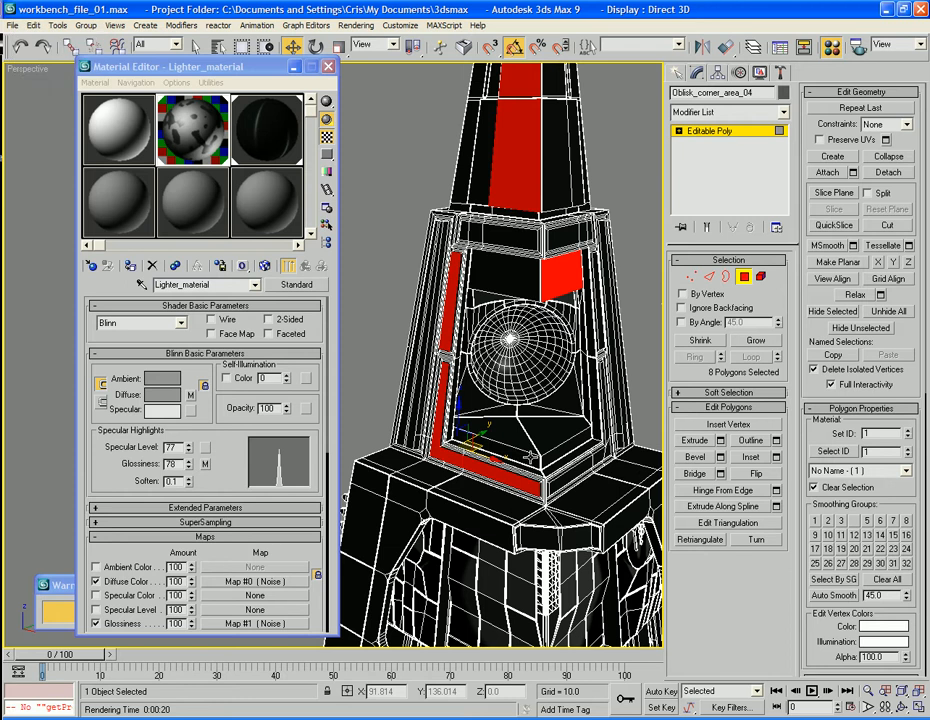
# Add the matching lower side strip, corner and bottom strip on the opposite side of the sphere recess to the selection
pyautogui.keyDown('alt'); pyautogui.moveTo(465, 546); pyautogui.dragTo(392, 531, button='middle'); pyautogui.keyUp('alt')
pyautogui.scroll(-2, 470, 500)
pyautogui.scroll(2, 452, 479)
pyautogui.moveTo(563, 437); pyautogui.dragTo(525, 498, button='middle')
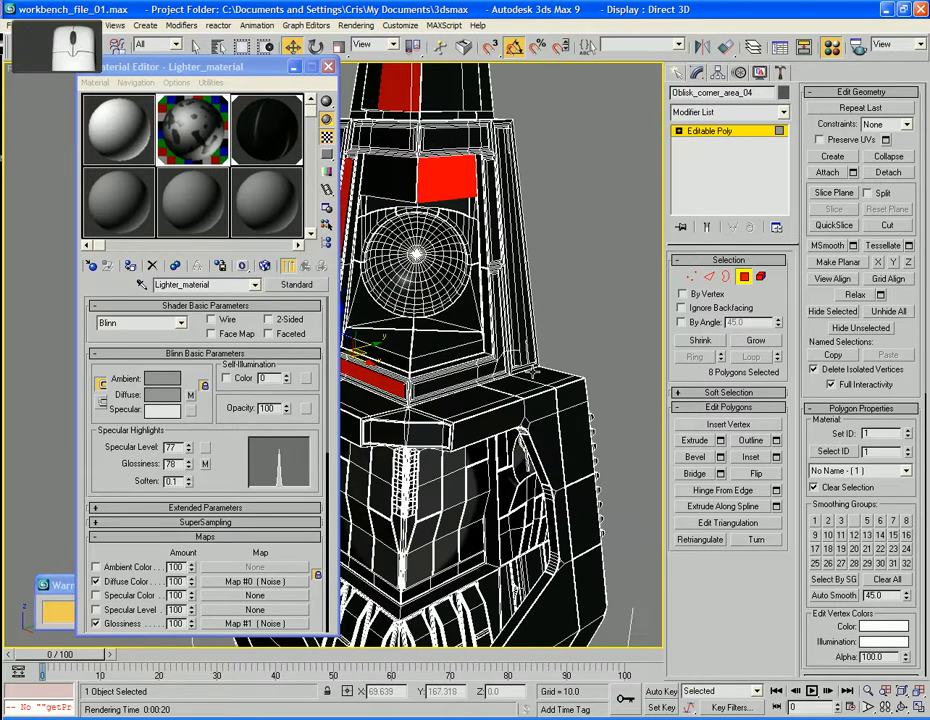
pyautogui.moveTo(528, 400); pyautogui.dragTo(421, 444, button='middle')
pyautogui.scroll(3, 535, 453)
pyautogui.keyDown('ctrl'); pyautogui.click(467, 420); pyautogui.keyUp('ctrl')
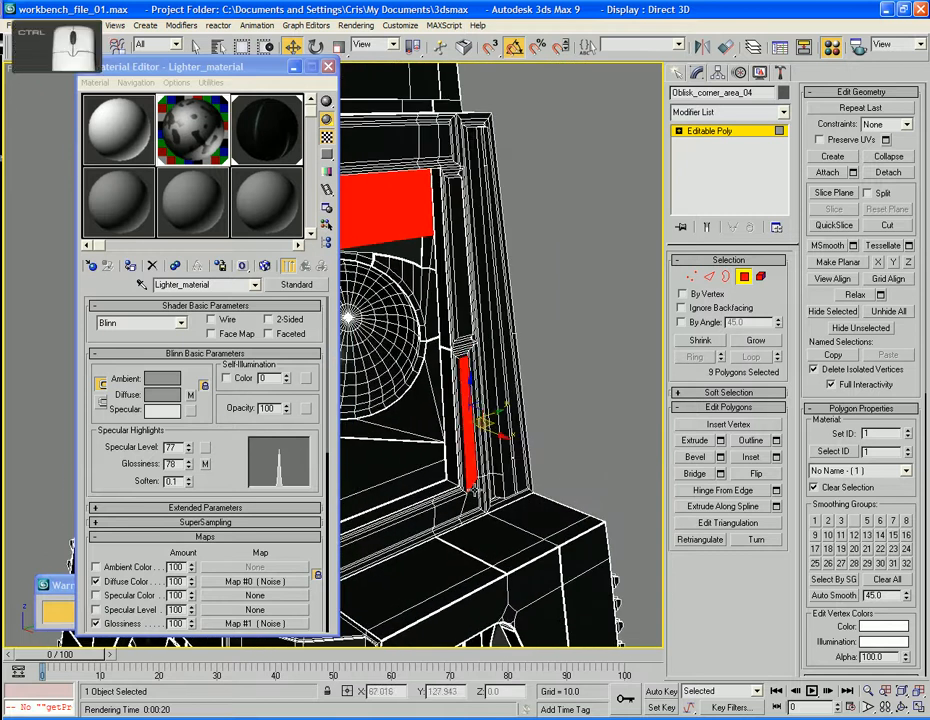
pyautogui.keyDown('ctrl'); pyautogui.click(474, 495); pyautogui.keyUp('ctrl')
pyautogui.keyDown('ctrl'); pyautogui.click(456, 504); pyautogui.keyUp('ctrl')
pyautogui.keyDown('ctrl'); pyautogui.click(418, 521); pyautogui.keyUp('ctrl')
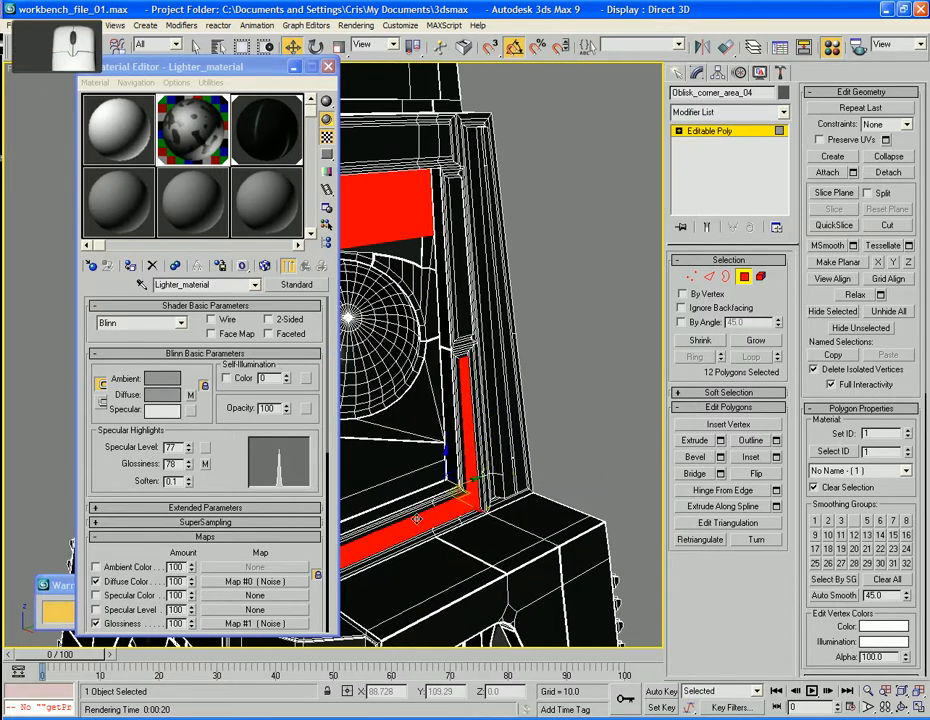
# Add the remaining faces of the spire's lower section to the selection and grow the selection twice
pyautogui.moveTo(434, 517); pyautogui.dragTo(500, 600, button='middle')
pyautogui.scroll(-4, 506, 511)
pyautogui.scroll(2, 492, 542)
pyautogui.keyDown('ctrl'); pyautogui.click(461, 326); pyautogui.keyUp('ctrl')
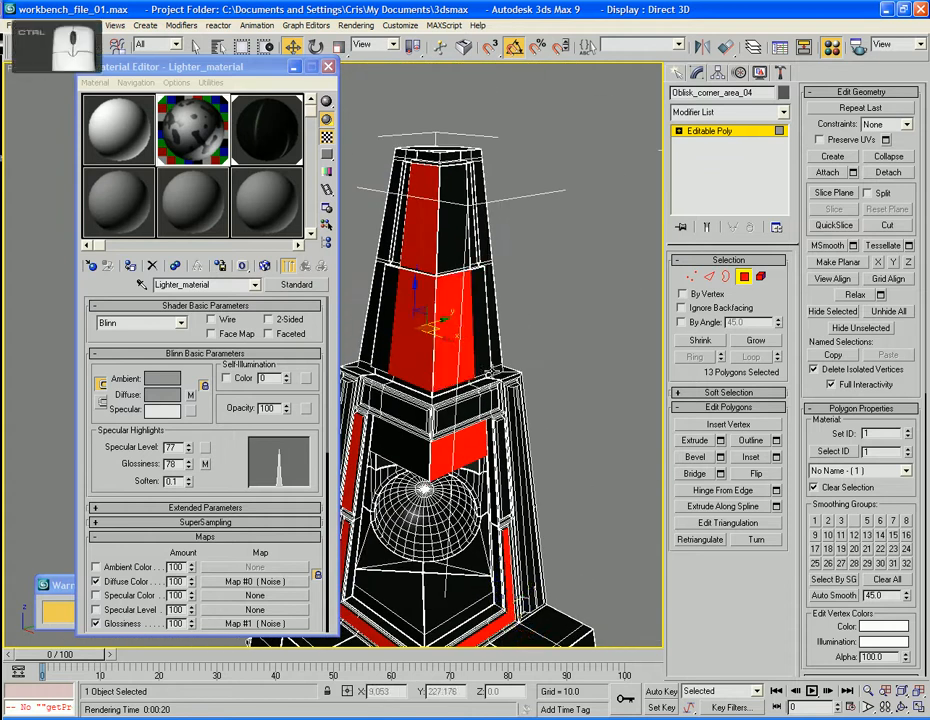
pyautogui.click(770, 341)
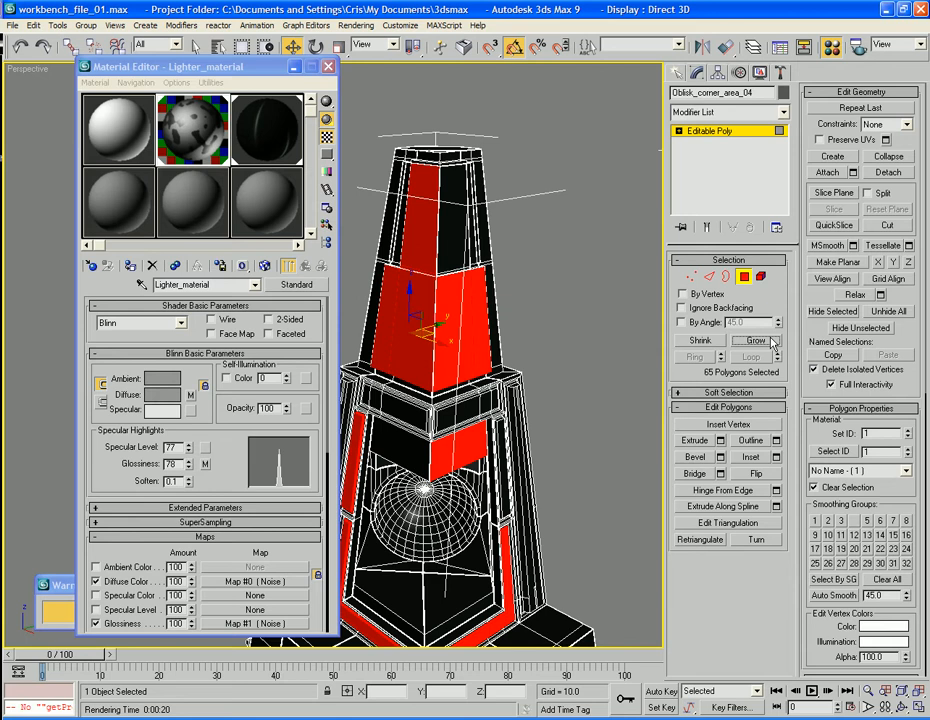
pyautogui.hotkey('ctrl', 'z')
pyautogui.keyDown('ctrl'); pyautogui.click(379, 325); pyautogui.keyUp('ctrl')
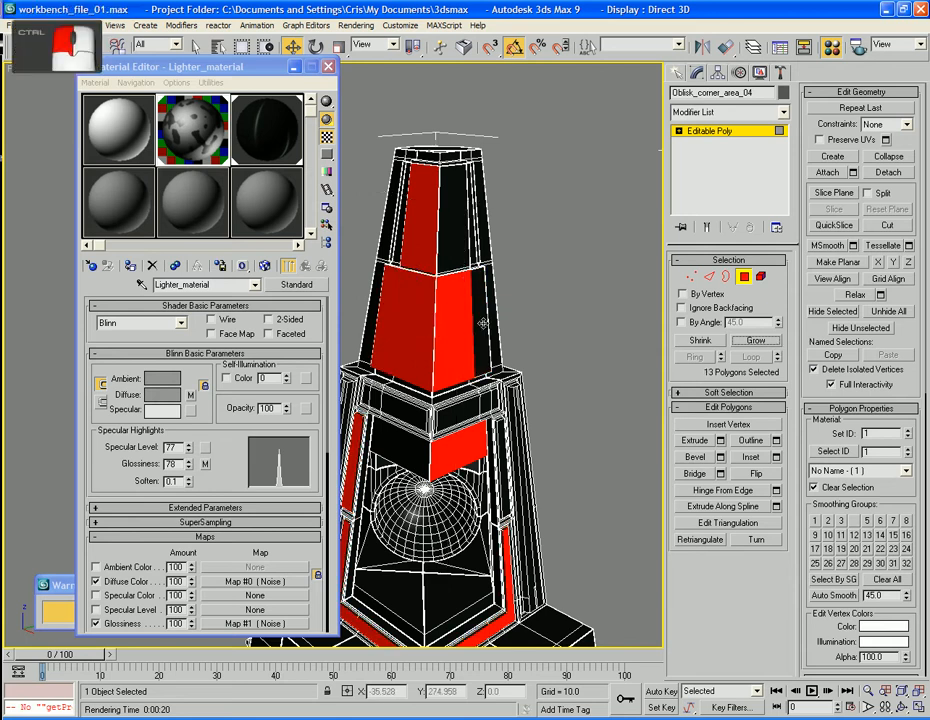
pyautogui.click(747, 341)
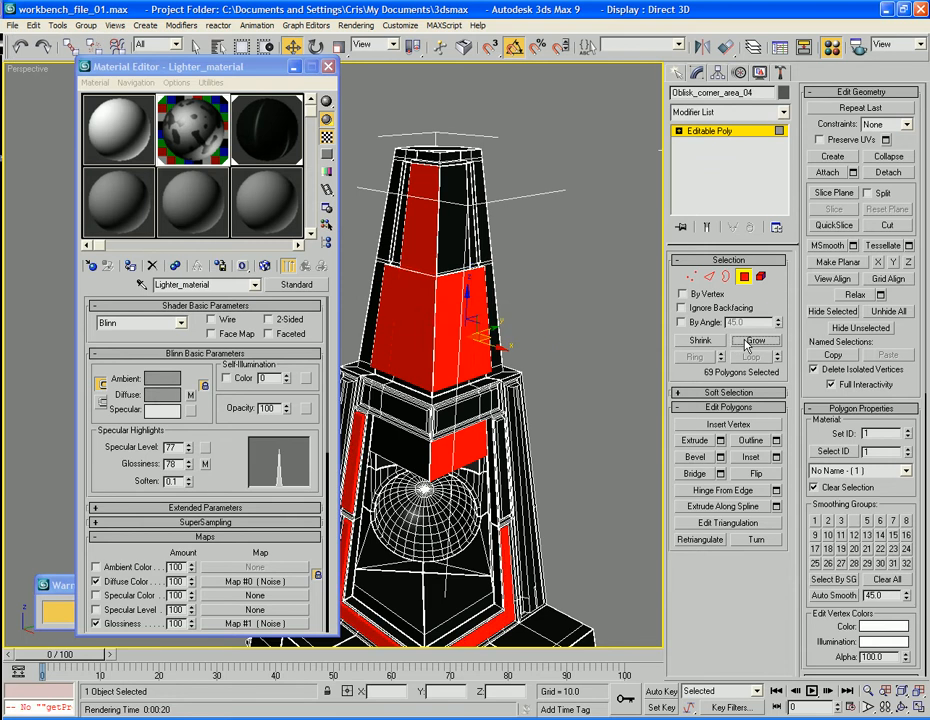
pyautogui.click(747, 342)
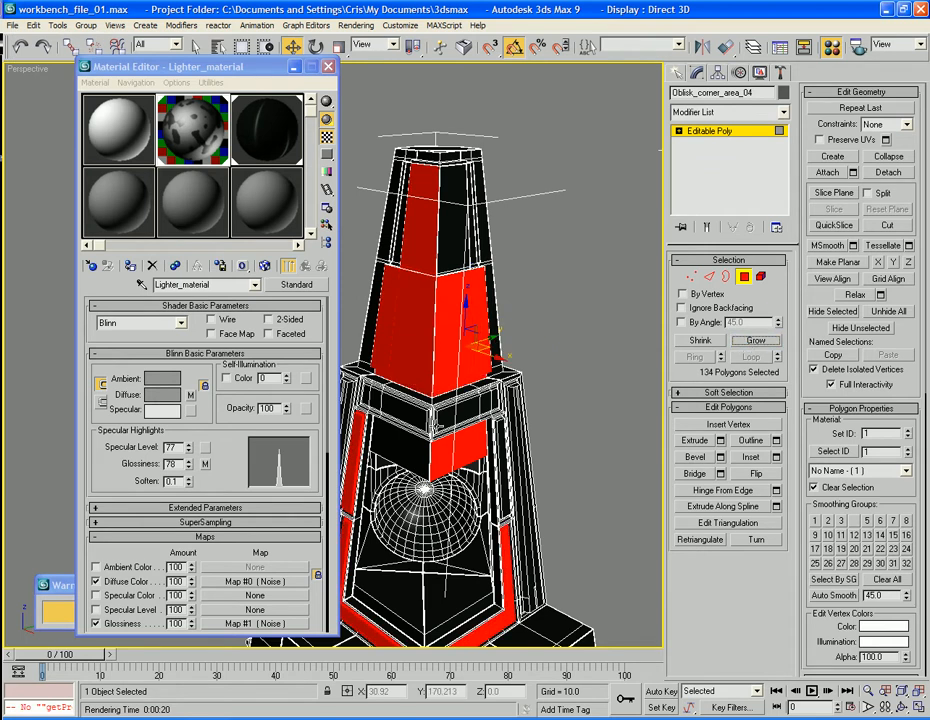
# Assign Lighter_material to the selected spire and frame polygons and deselect the obelisk
pyautogui.moveTo(436, 427); pyautogui.dragTo(483, 369, button='middle')
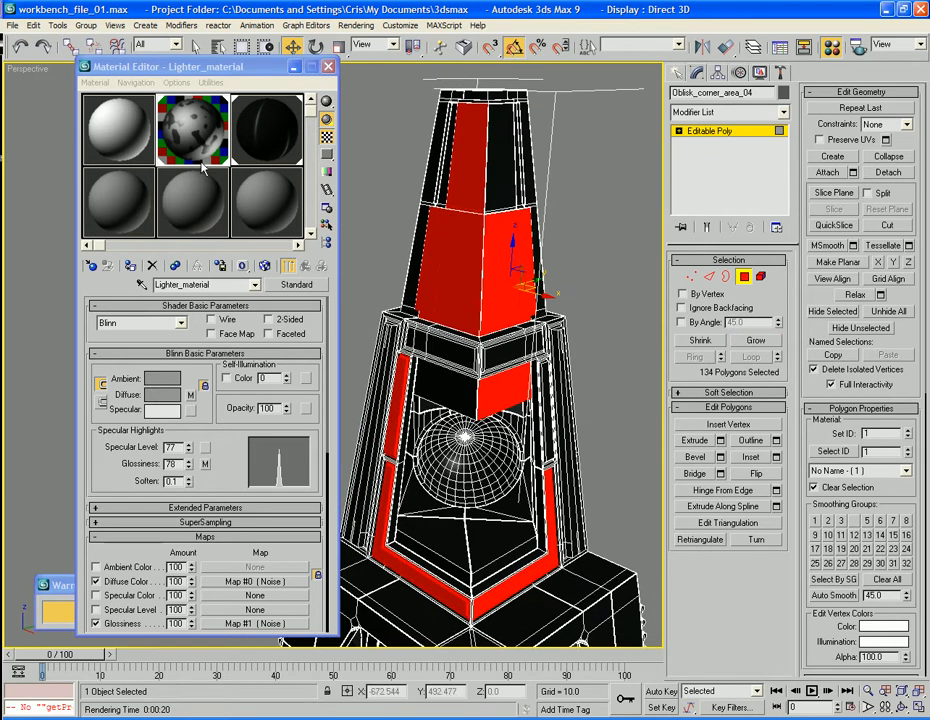
pyautogui.click(129, 264)
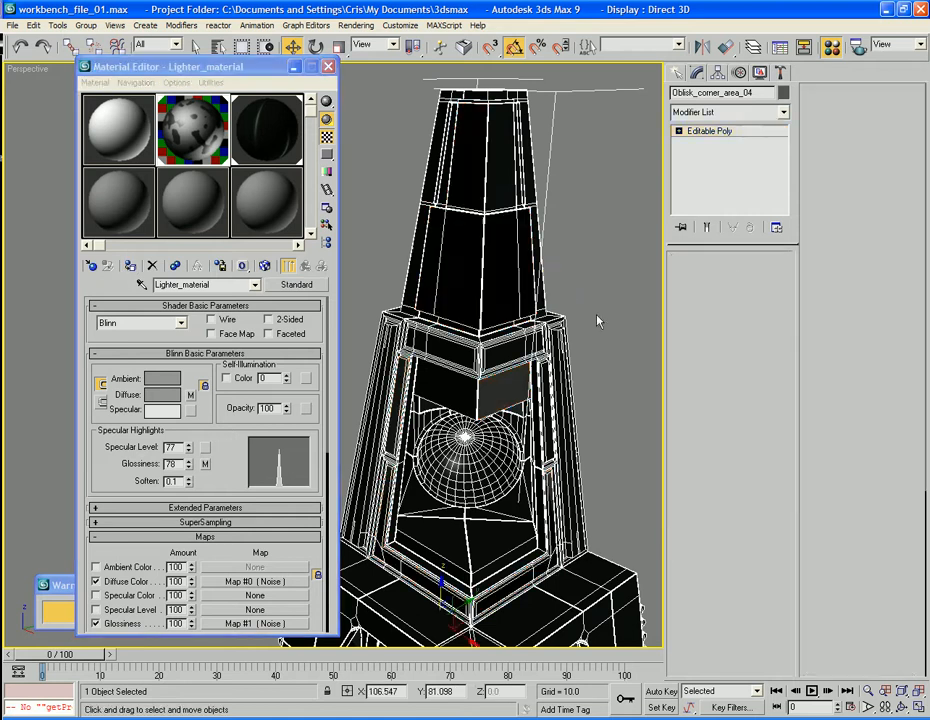
pyautogui.click(623, 367)
# Hide the edged faces and test-render the whole obelisk to check the lighter spire and frame details
pyautogui.scroll(-5, 625, 371)
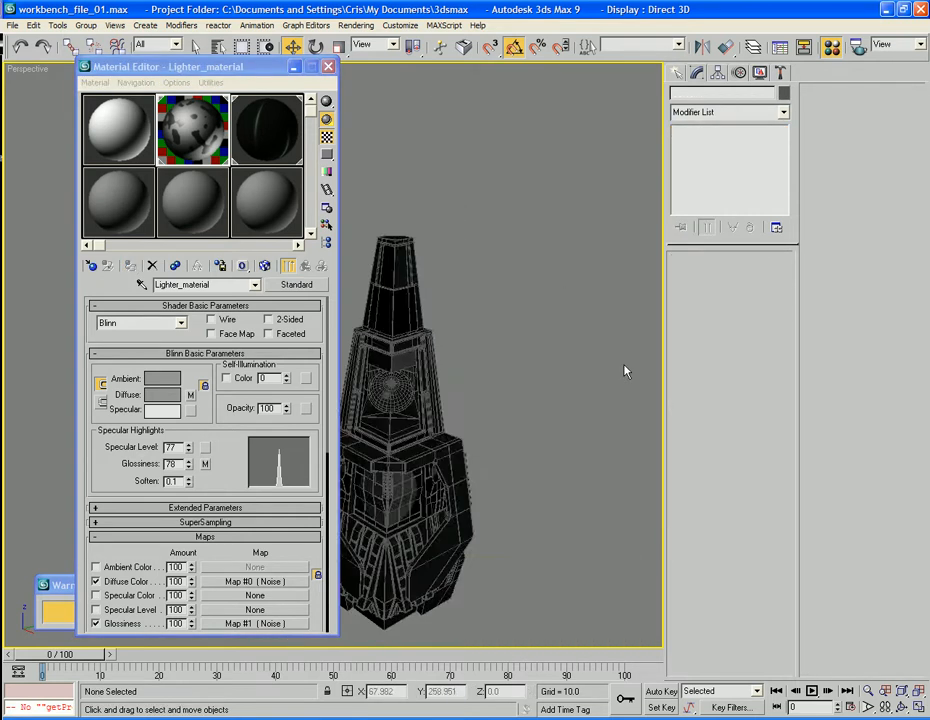
pyautogui.press('F4')
pyautogui.keyDown('alt'); pyautogui.moveTo(625, 371); pyautogui.dragTo(631, 323, button='middle'); pyautogui.keyUp('alt')
pyautogui.press('F9')
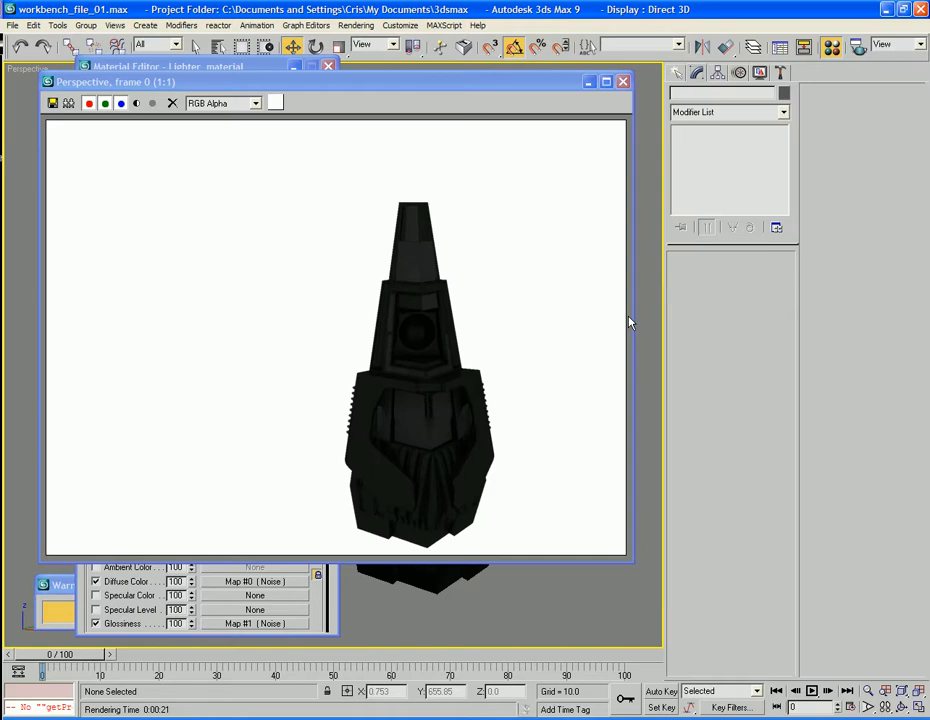
pyautogui.click(623, 83)
# Select the obelisk and test-render a close-up of the mechanical details along its side
pyautogui.keyDown('alt'); pyautogui.moveTo(575, 216); pyautogui.dragTo(542, 324, button='middle'); pyautogui.keyUp('alt')
pyautogui.click(439, 335)
pyautogui.scroll(-3, 538, 329)
pyautogui.scroll(4, 556, 333)
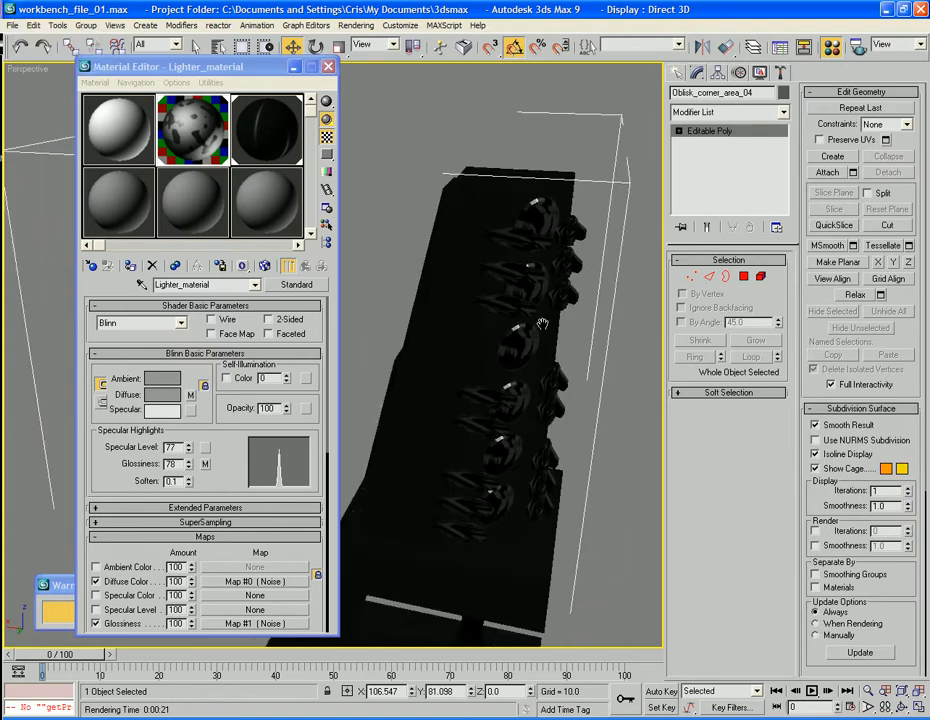
pyautogui.hotkey('shift', 'q')
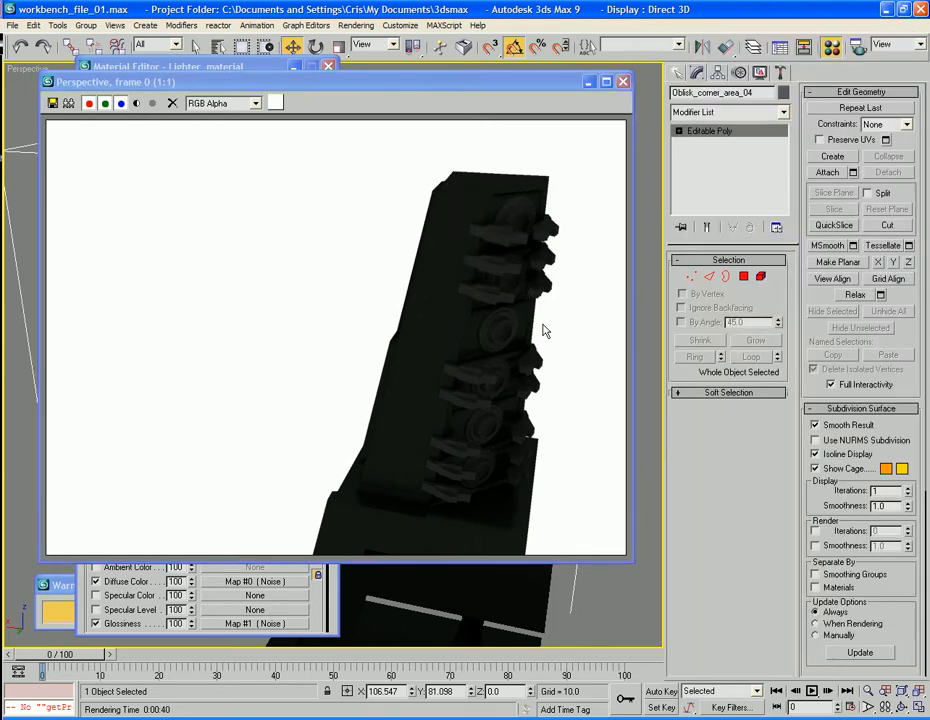
pyautogui.click(623, 82)
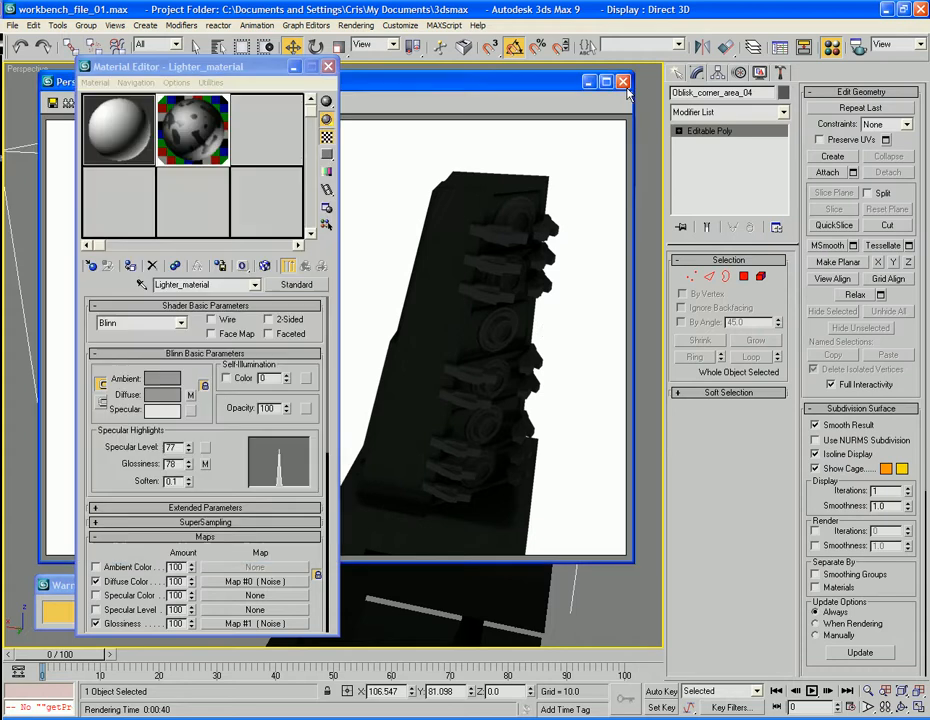
pyautogui.keyDown('alt'); pyautogui.moveTo(628, 168); pyautogui.dragTo(523, 282, button='middle'); pyautogui.keyUp('alt')
pyautogui.scroll(-5, 619, 160)
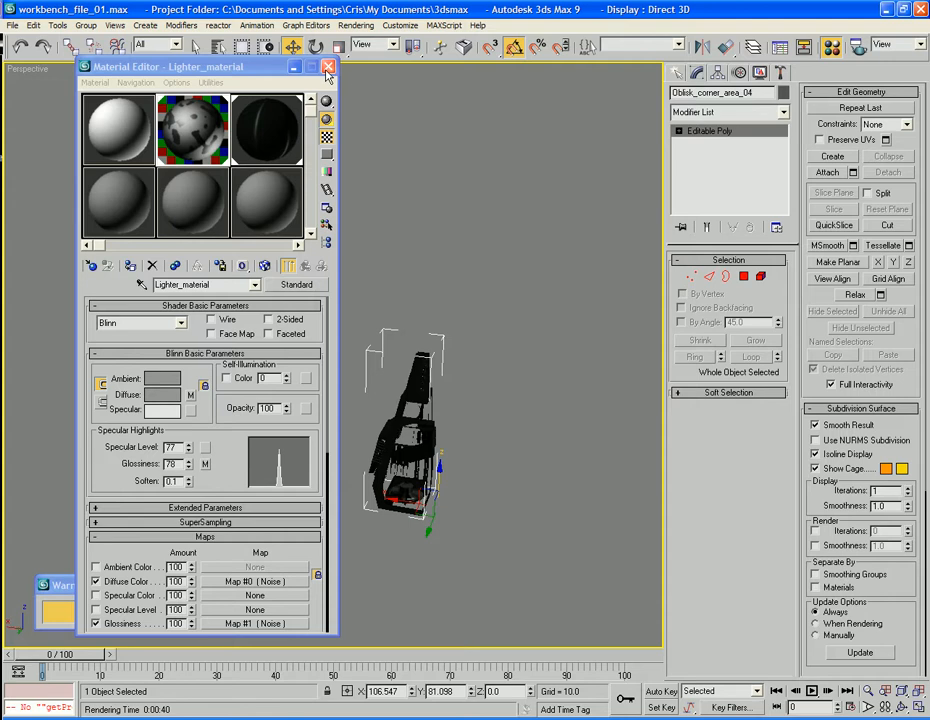
pyautogui.keyDown('alt'); pyautogui.moveTo(436, 214); pyautogui.dragTo(594, 423, button='middle'); pyautogui.keyUp('alt')
pyautogui.scroll(3, 515, 258)
pyautogui.scroll(2, 460, 332)
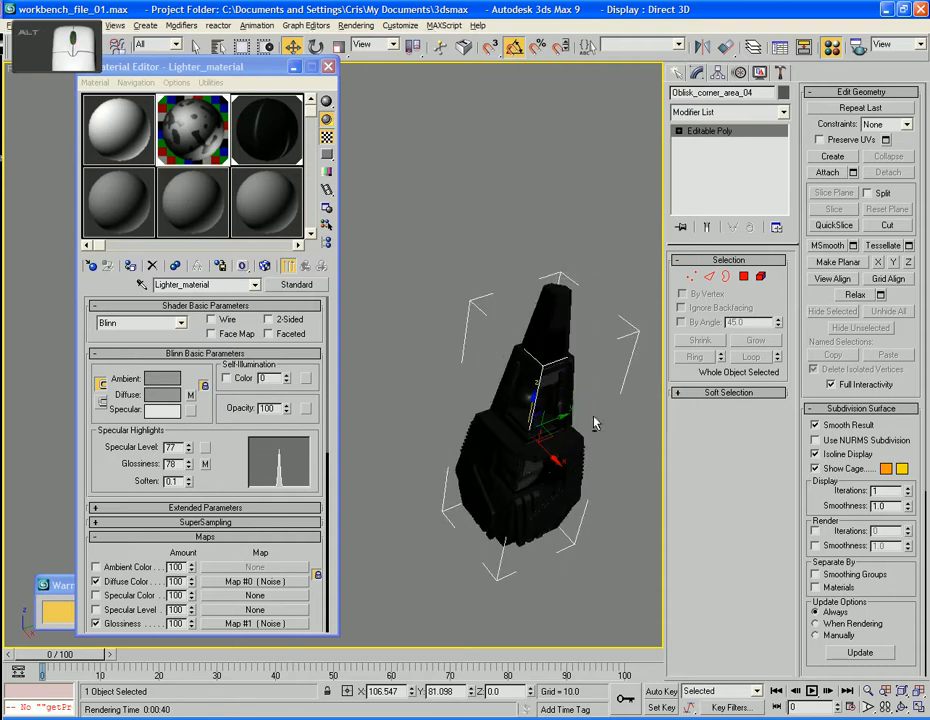
# Select the obelisk corner section, activate the Rotate tool and exit isolation mode
pyautogui.click(618, 285)
pyautogui.keyDown('alt'); pyautogui.moveTo(625, 278); pyautogui.dragTo(428, 447, button='middle'); pyautogui.keyUp('alt')
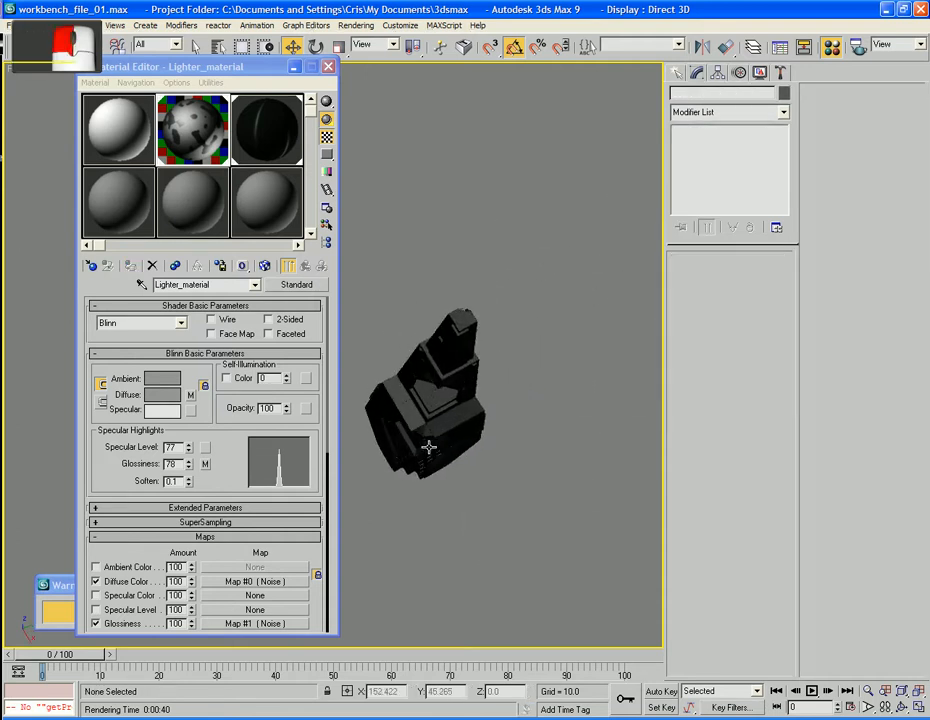
pyautogui.click(428, 447)
pyautogui.keyDown('alt'); pyautogui.moveTo(498, 436); pyautogui.dragTo(550, 363, button='middle'); pyautogui.keyUp('alt')
pyautogui.click(315, 46)
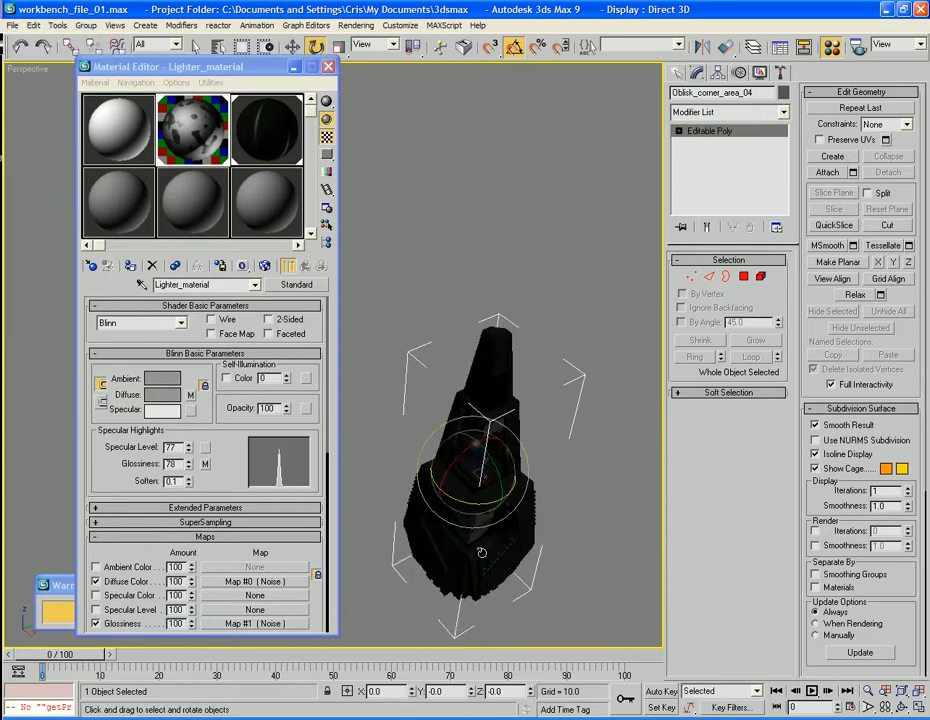
pyautogui.click(73, 627)
# Rotate-clone the corner section by -90° around Z, creating three copies, and deselect everything
pyautogui.moveTo(417, 516)
pyautogui.mouseDown(button='middle')
pyautogui.moveTo(480, 486)
pyautogui.moveTo(509, 512)
pyautogui.moveTo(502, 523)
pyautogui.moveTo(550, 524)
pyautogui.mouseUp(button='middle')
pyautogui.scroll(-5, 490, 482)
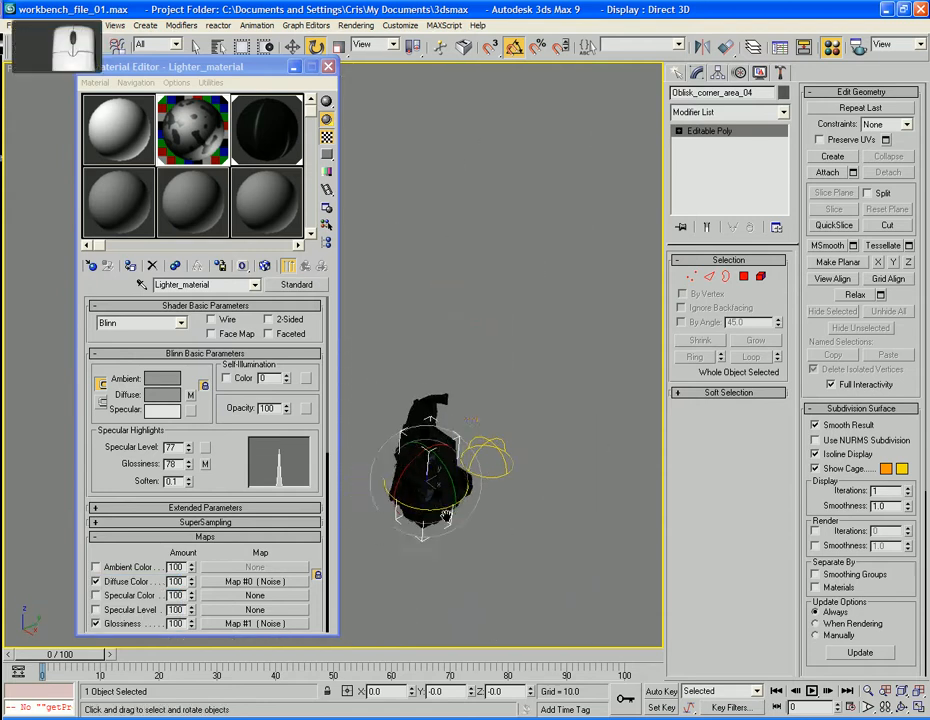
pyautogui.keyDown('shift'); pyautogui.moveTo(438, 509); pyautogui.dragTo(377, 497); pyautogui.keyUp('shift')
pyautogui.keyDown('shift'); pyautogui.moveTo(372, 494); pyautogui.dragTo(505, 372); pyautogui.keyUp('shift')
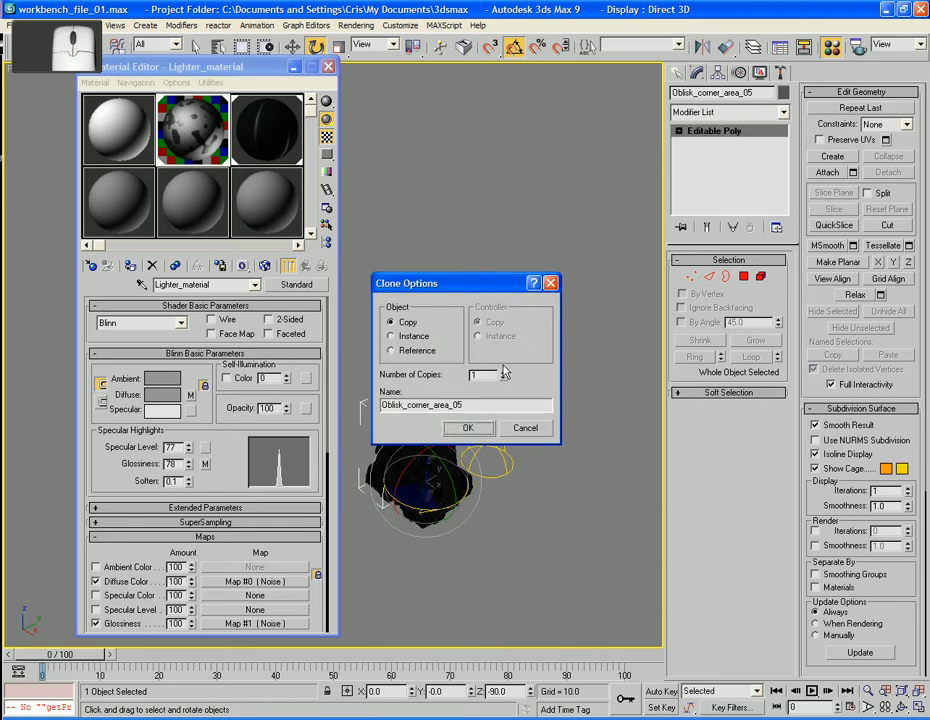
pyautogui.click(504, 373)
pyautogui.click(504, 373)
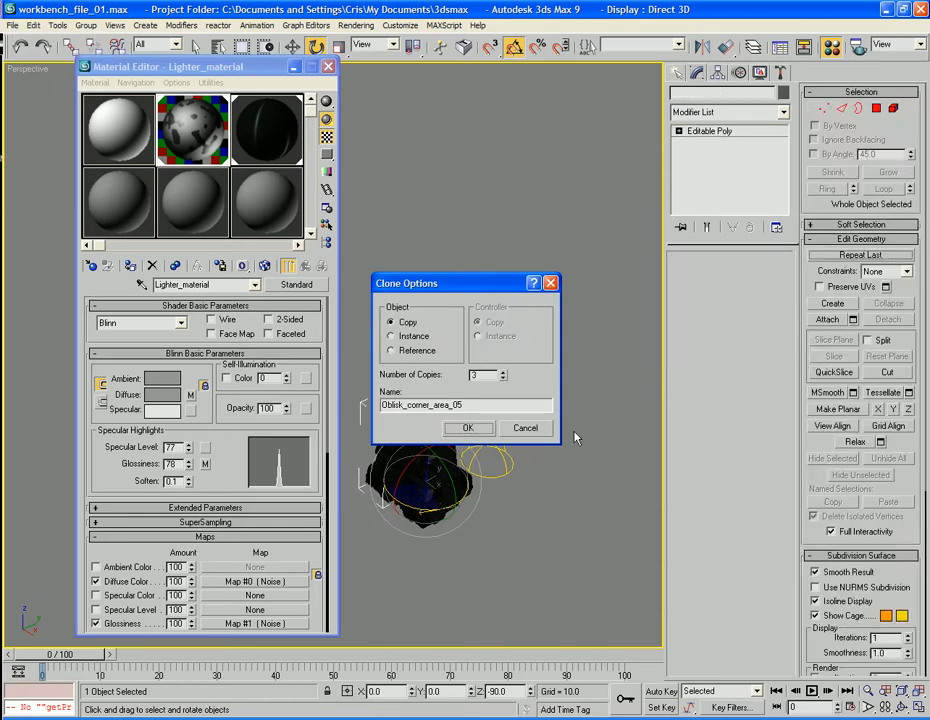
pyautogui.press('Return')
pyautogui.click(560, 488)
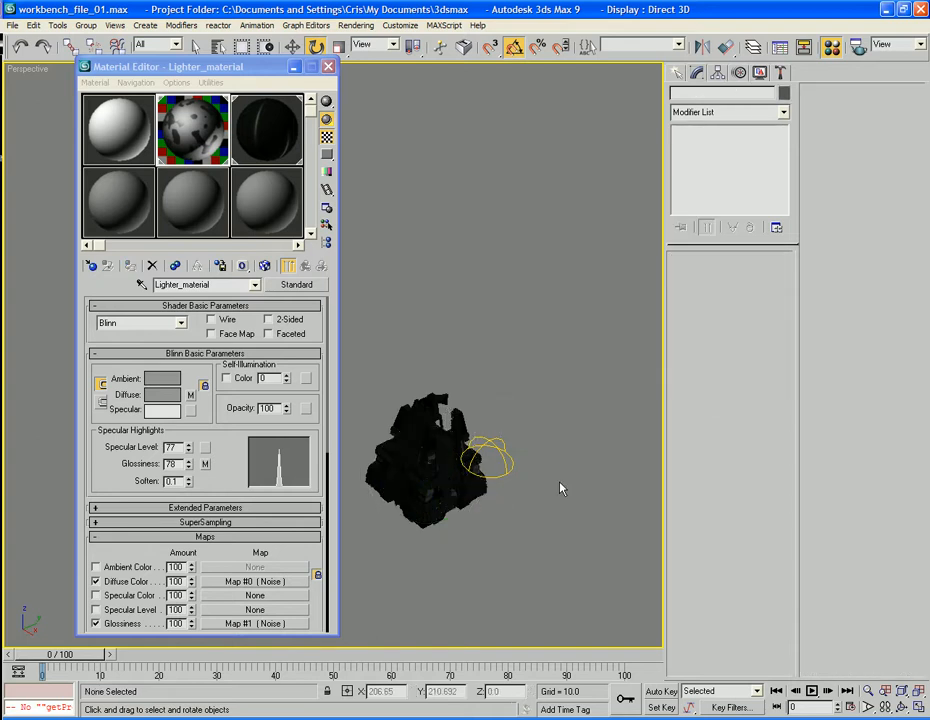
# Select the ribbed side section between the corner pieces and isolate it
pyautogui.moveTo(560, 470)
pyautogui.keyDown('alt'); pyautogui.mouseDown(button='middle')
pyautogui.moveTo(573, 461)
pyautogui.moveTo(538, 450)
pyautogui.mouseUp(button='middle'); pyautogui.keyUp('alt')
pyautogui.keyDown('alt'); pyautogui.moveTo(448, 475); pyautogui.dragTo(585, 484, button='middle'); pyautogui.keyUp('alt')
pyautogui.moveTo(492, 445)
pyautogui.mouseDown(button='middle')
pyautogui.moveTo(628, 479)
pyautogui.moveTo(475, 436)
pyautogui.mouseUp(button='middle')
pyautogui.scroll(4, 600, 471)
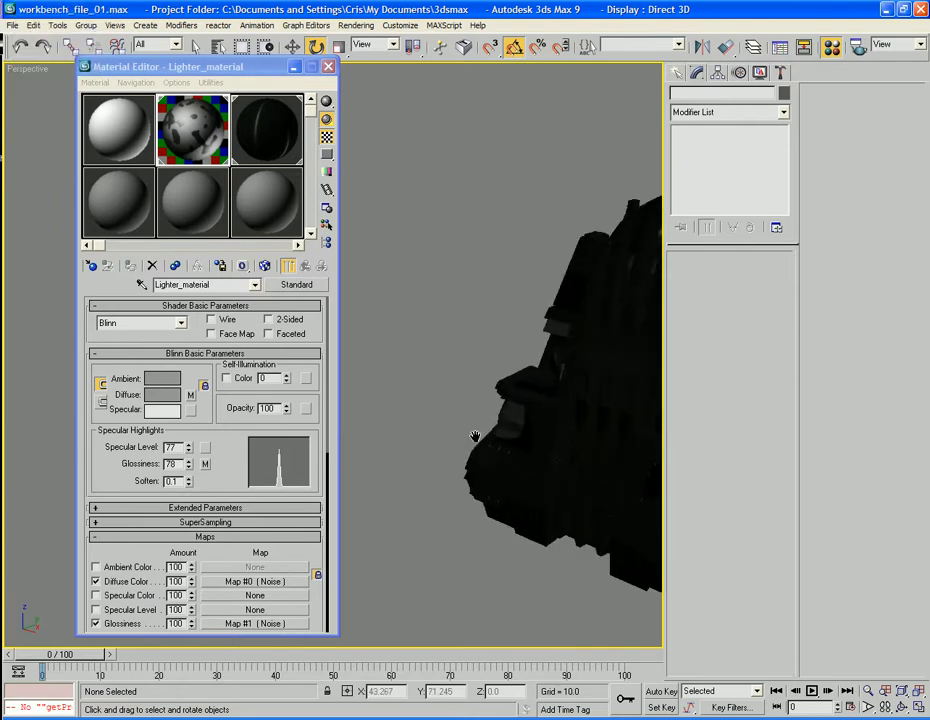
pyautogui.moveTo(554, 466); pyautogui.dragTo(539, 464, button='middle')
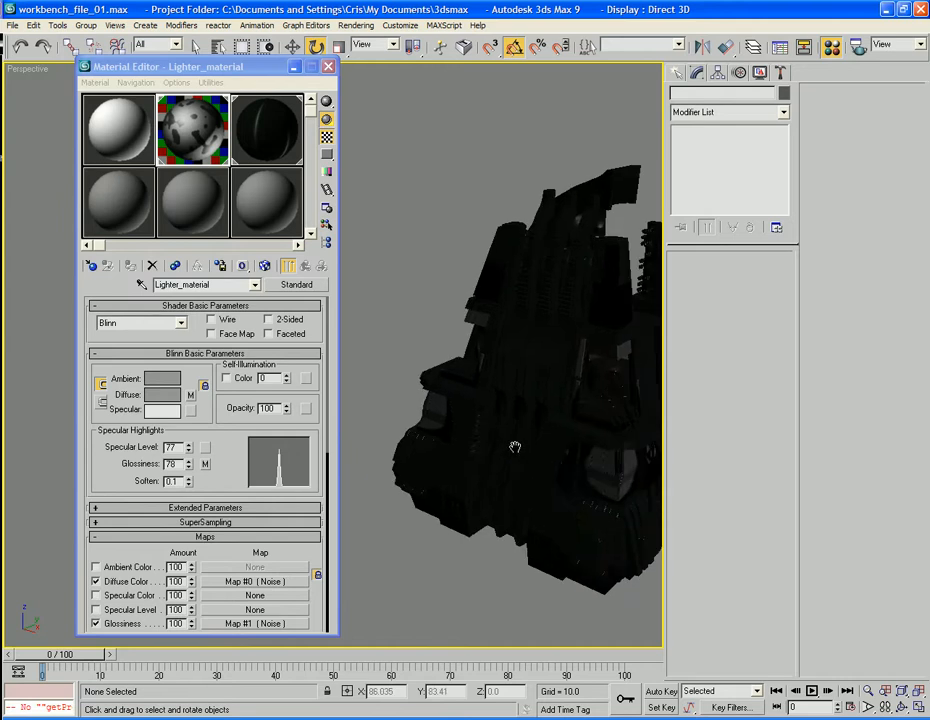
pyautogui.rightClick(498, 452)
pyautogui.click(498, 461)
pyautogui.rightClick(498, 463)
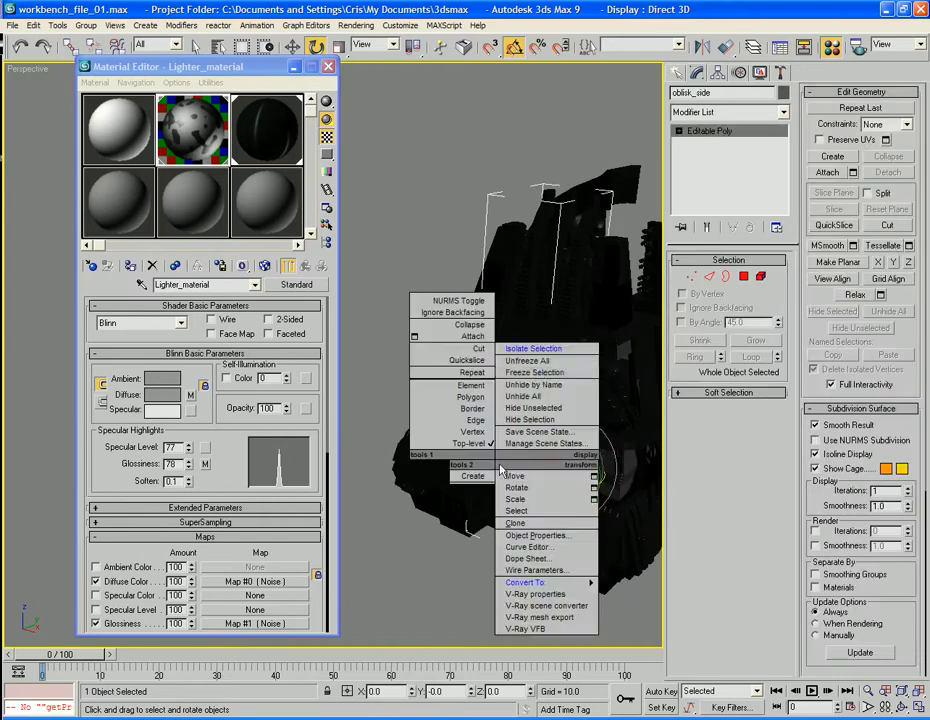
pyautogui.click(536, 349)
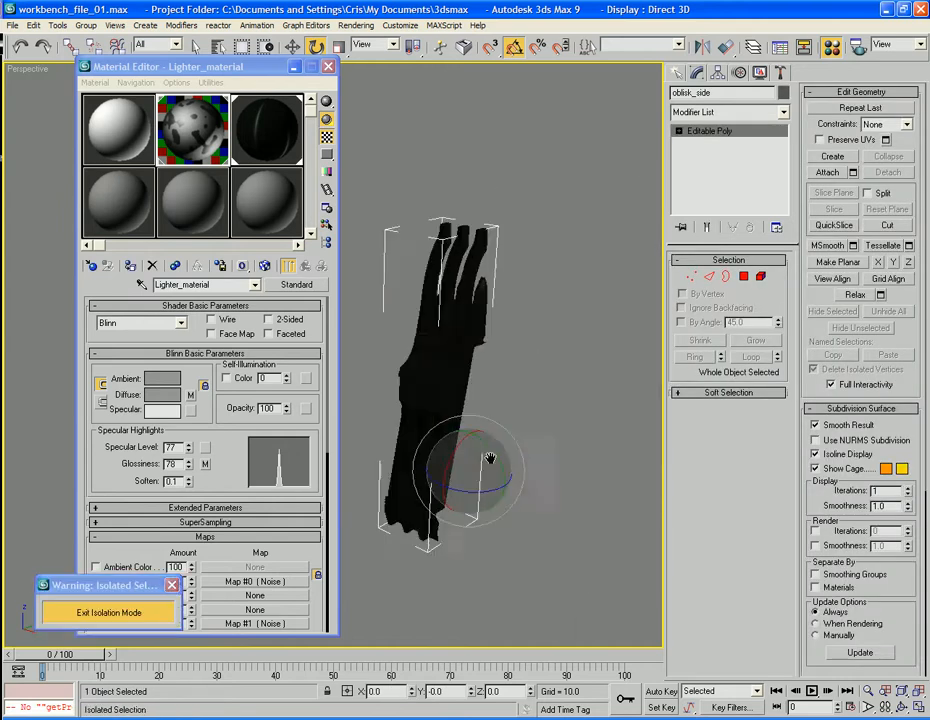
# Show edged faces and select the six round bolt details as elements by selecting the rest of the side section and inverting
pyautogui.keyDown('alt'); pyautogui.moveTo(540, 358); pyautogui.dragTo(381, 325, button='middle'); pyautogui.keyUp('alt')
pyautogui.press('F3')
pyautogui.press('F4')
pyautogui.keyDown('alt'); pyautogui.moveTo(546, 447); pyautogui.dragTo(600, 400, button='middle'); pyautogui.keyUp('alt')
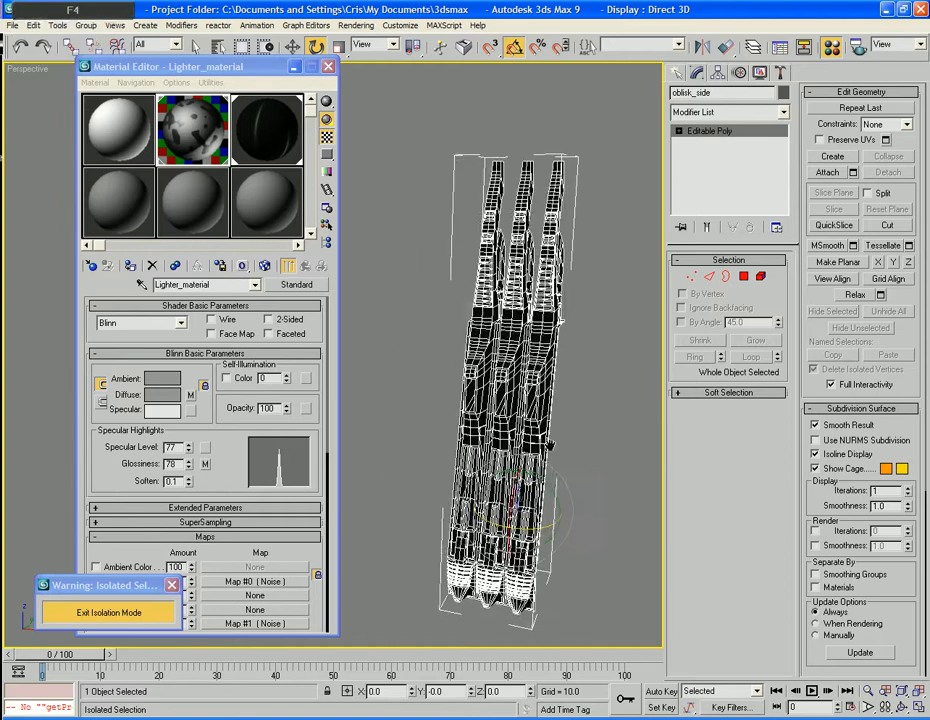
pyautogui.click(743, 276)
pyautogui.hotkey('ctrl', 'a')
pyautogui.press('F3')
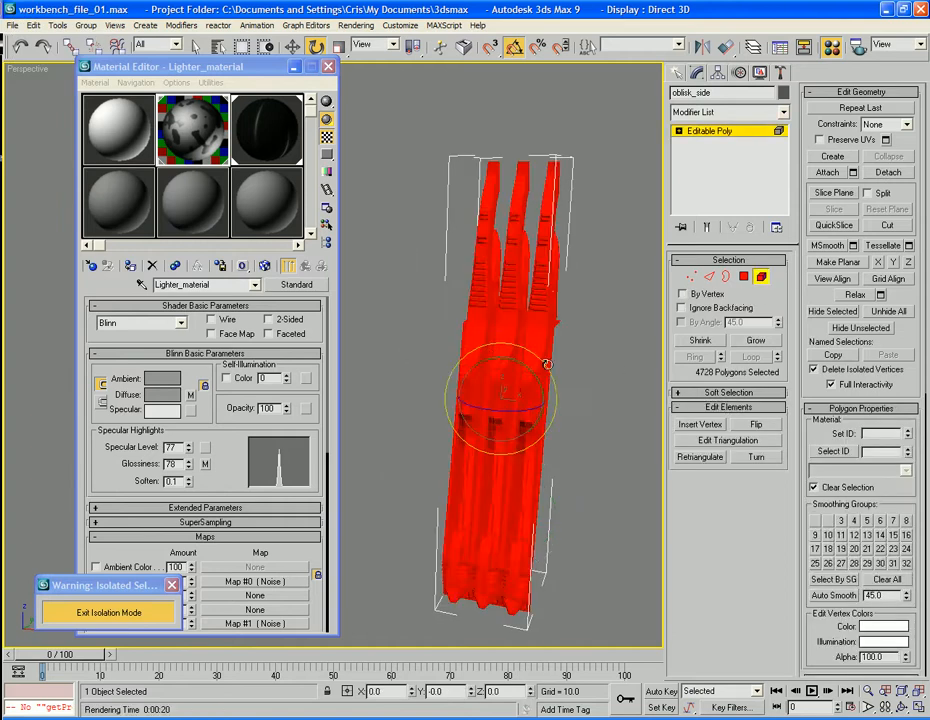
pyautogui.keyDown('alt'); pyautogui.moveTo(546, 364); pyautogui.dragTo(374, 366, button='middle'); pyautogui.keyUp('alt')
pyautogui.keyDown('alt'); pyautogui.moveTo(529, 359); pyautogui.dragTo(598, 357, button='middle'); pyautogui.keyUp('alt')
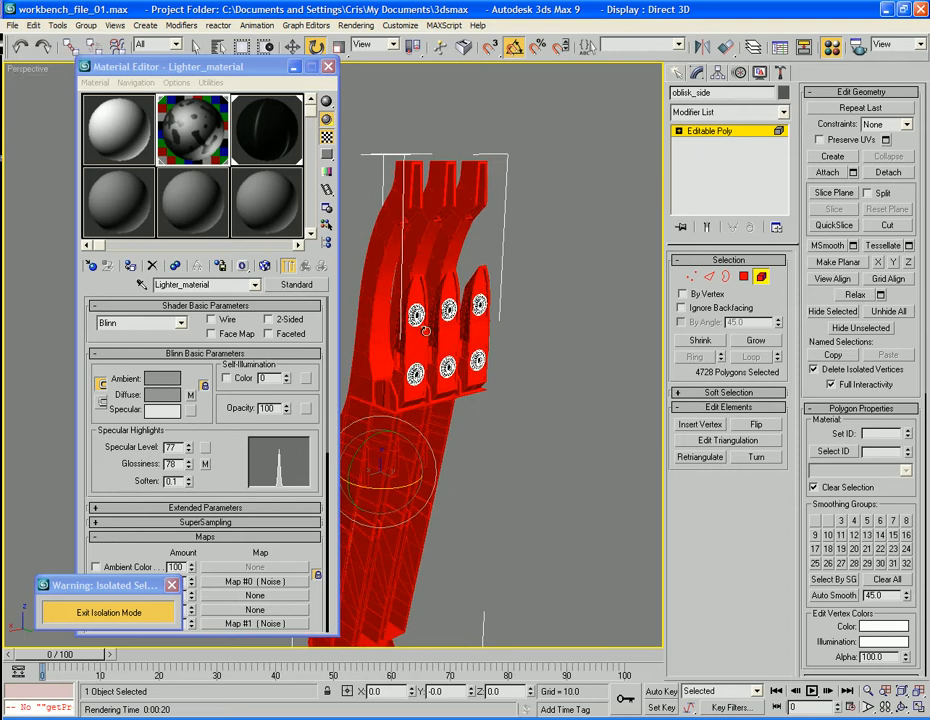
pyautogui.hotkey('ctrl', 'i')
# Assign Lighter_material to the selected round bolts, leave element editing and deselect the side section
pyautogui.click(190, 113)
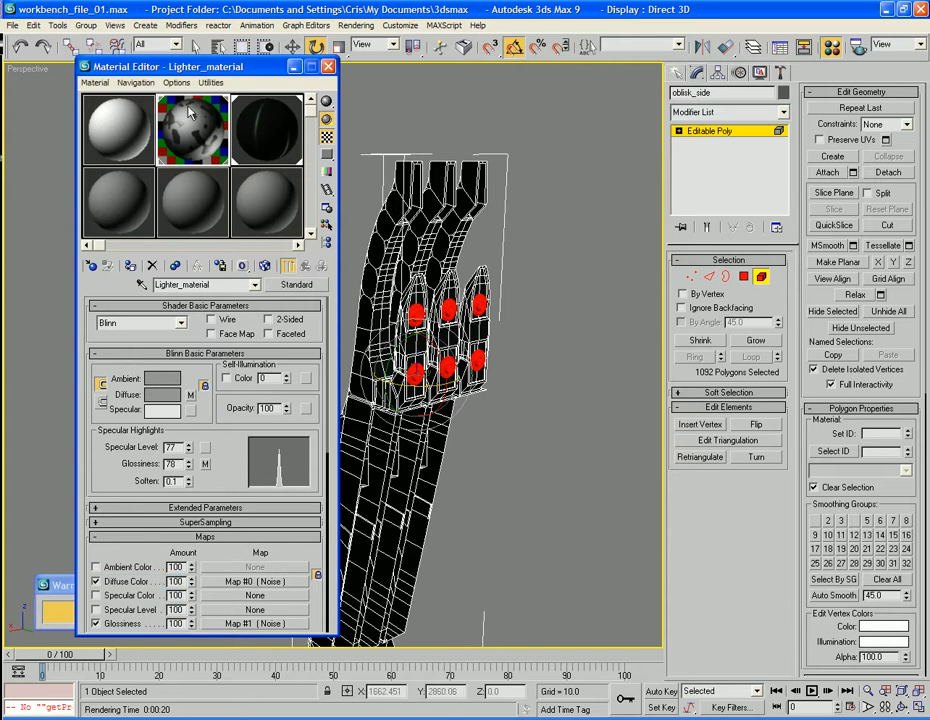
pyautogui.click(130, 265)
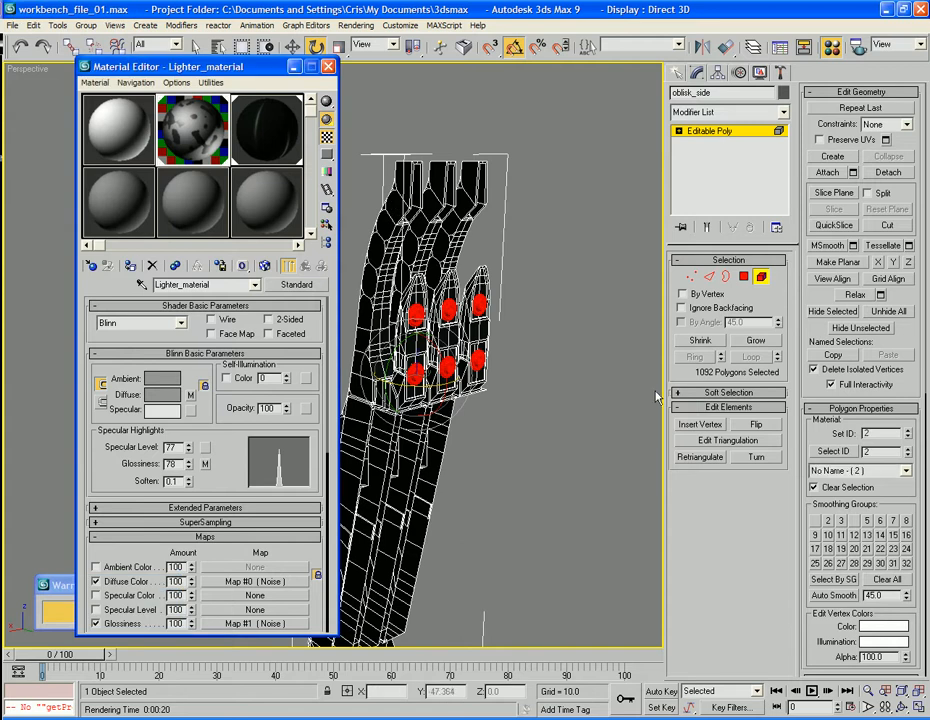
pyautogui.click(762, 277)
pyautogui.click(545, 398)
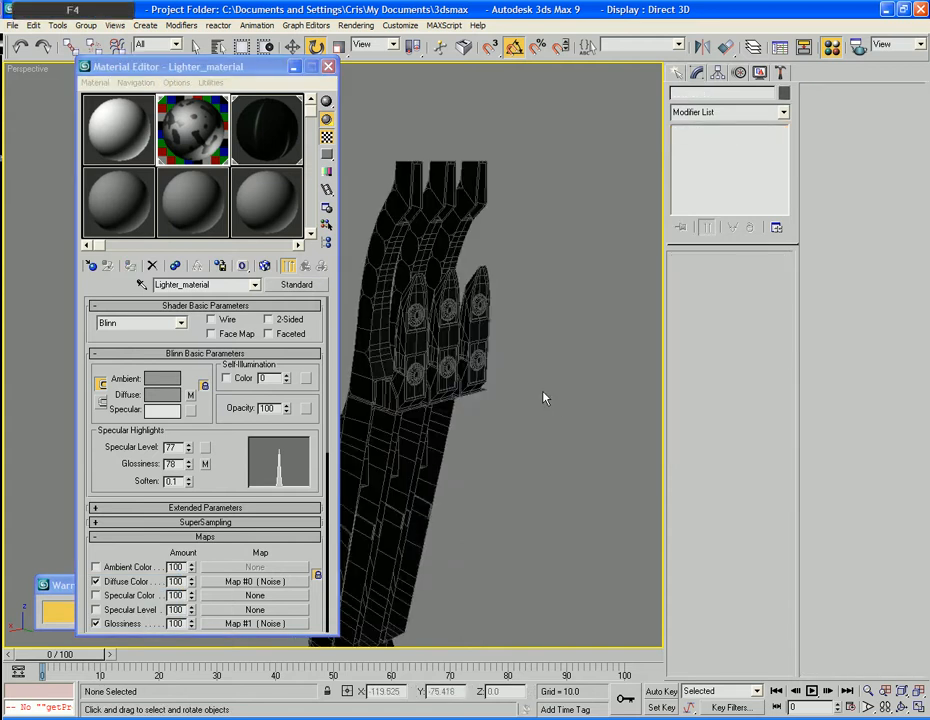
# Examine the ribbed lower end and tapered tips of the side section for faces to lighten
pyautogui.keyDown('alt'); pyautogui.moveTo(544, 394); pyautogui.dragTo(519, 222, button='middle'); pyautogui.keyUp('alt')
pyautogui.scroll(2, 519, 185)
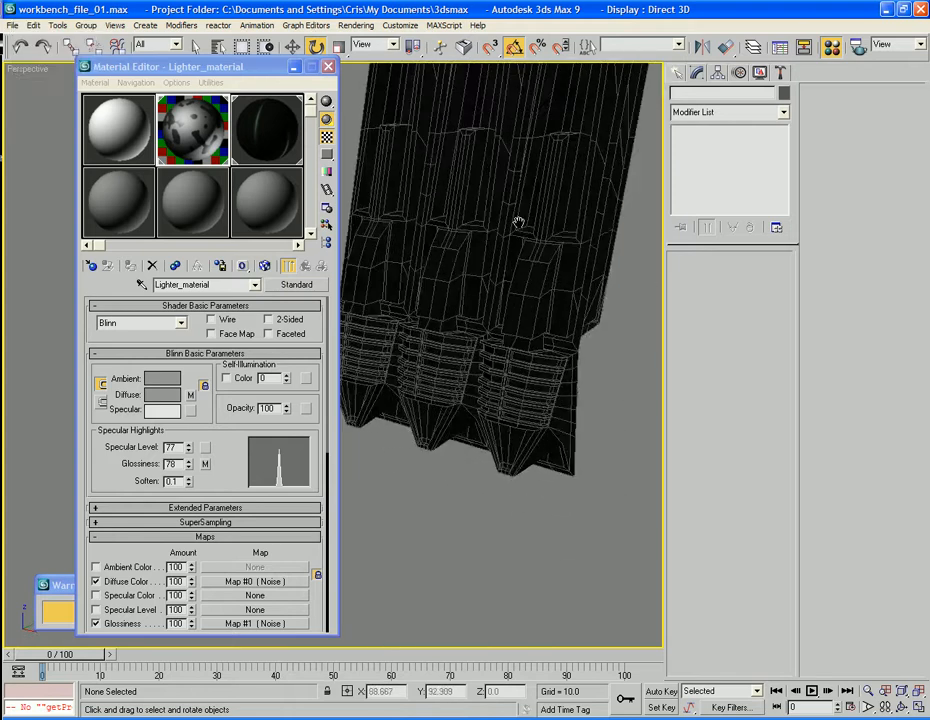
pyautogui.scroll(2, 517, 220)
pyautogui.scroll(2, 508, 248)
pyautogui.moveTo(556, 281); pyautogui.dragTo(466, 280, button='middle')
pyautogui.scroll(2, 585, 301)
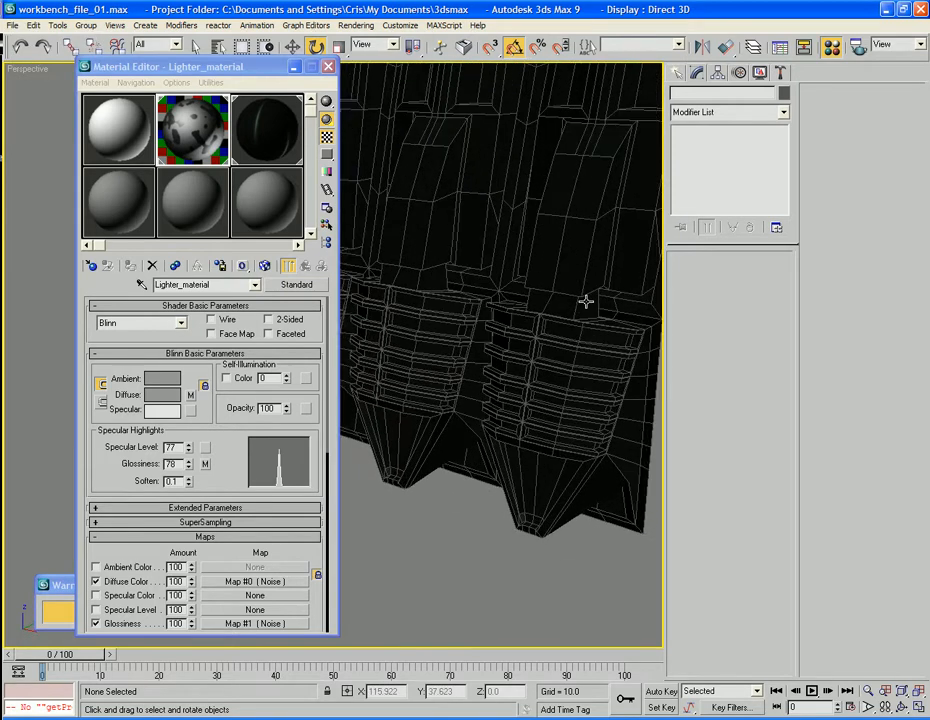
pyautogui.moveTo(585, 301); pyautogui.dragTo(534, 309, button='middle')
pyautogui.scroll(2, 589, 323)
pyautogui.keyDown('alt'); pyautogui.moveTo(500, 357); pyautogui.dragTo(548, 408, button='middle'); pyautogui.keyUp('alt')
# Select the side section and pick the front facets of the outer tapered tip as polygons
pyautogui.click(500, 393)
pyautogui.scroll(-2, 520, 400)
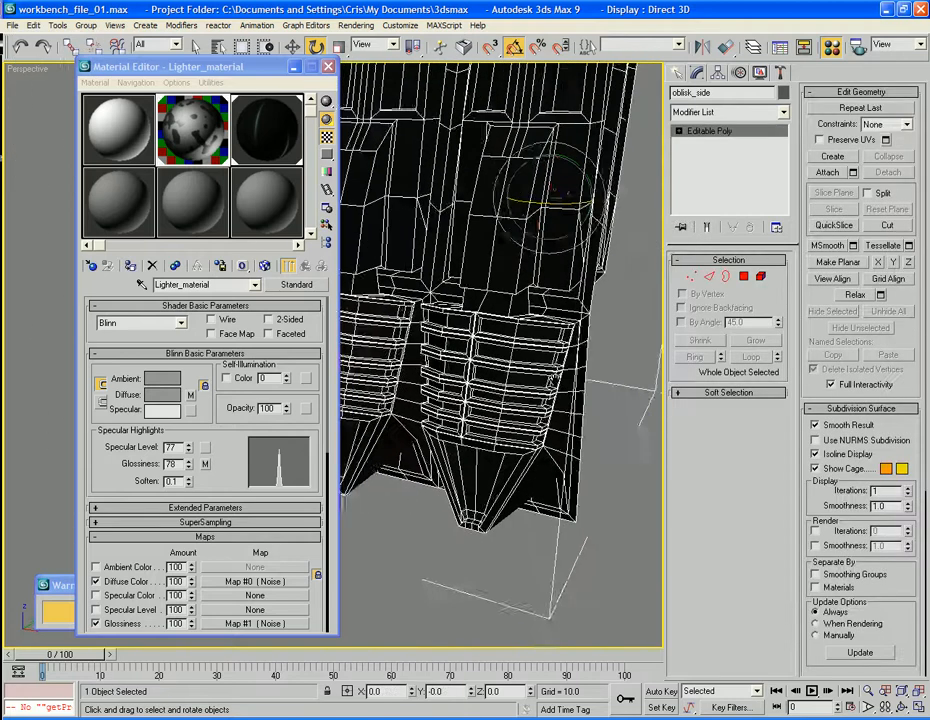
pyautogui.moveTo(458, 407); pyautogui.dragTo(685, 394, button='middle')
pyautogui.moveTo(605, 391); pyautogui.dragTo(464, 468, button='middle')
pyautogui.click(744, 276)
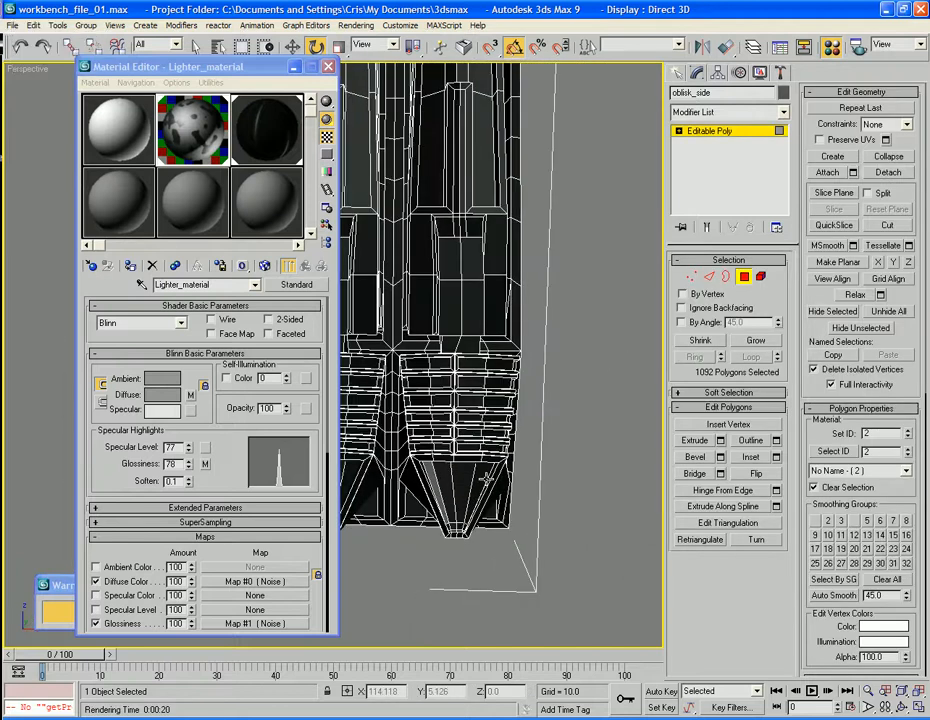
pyautogui.click(490, 481)
pyautogui.keyDown('ctrl'); pyautogui.click(440, 492); pyautogui.keyUp('ctrl')
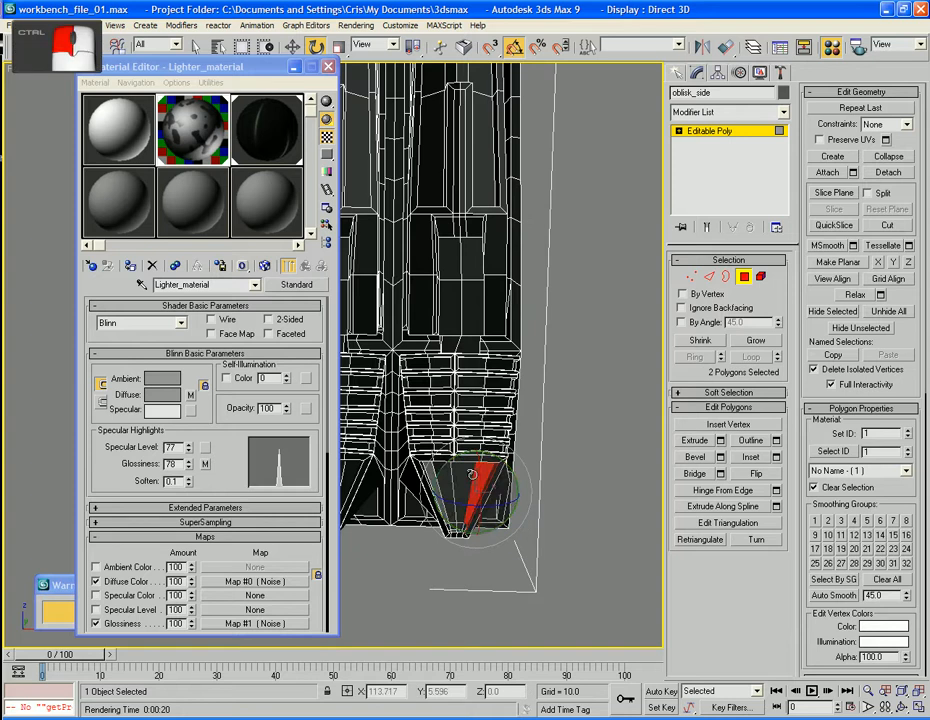
pyautogui.keyDown('ctrl'); pyautogui.click(453, 474); pyautogui.keyUp('ctrl')
pyautogui.keyDown('ctrl'); pyautogui.click(453, 474); pyautogui.keyUp('ctrl')
pyautogui.keyDown('ctrl'); pyautogui.click(441, 474); pyautogui.keyUp('ctrl')
pyautogui.keyDown('ctrl'); pyautogui.click(455, 475); pyautogui.keyUp('ctrl')
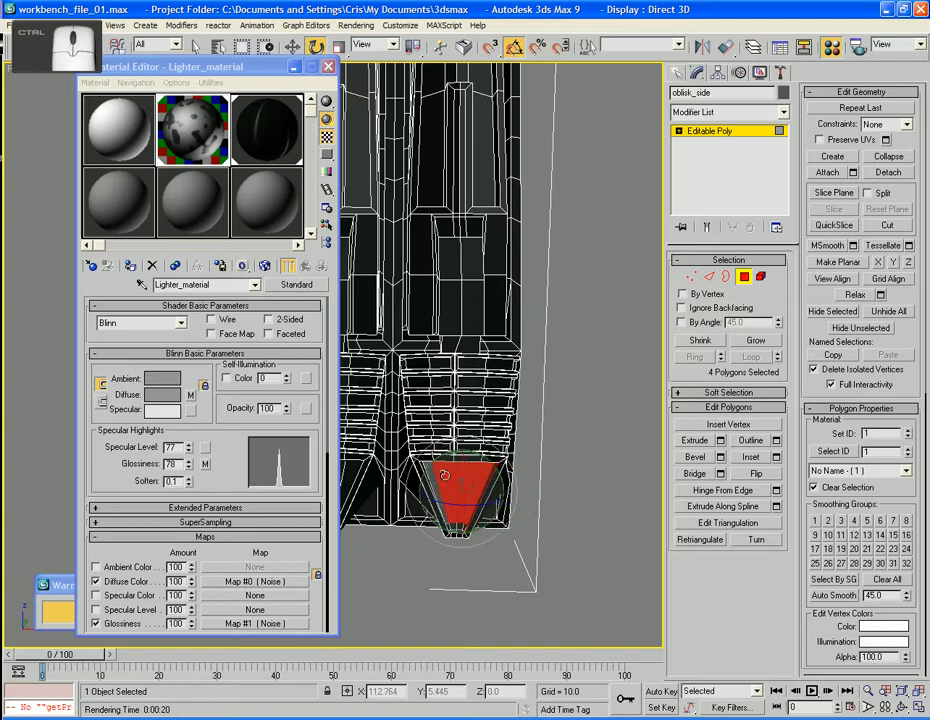
pyautogui.keyDown('ctrl'); pyautogui.click(425, 472); pyautogui.keyUp('ctrl')
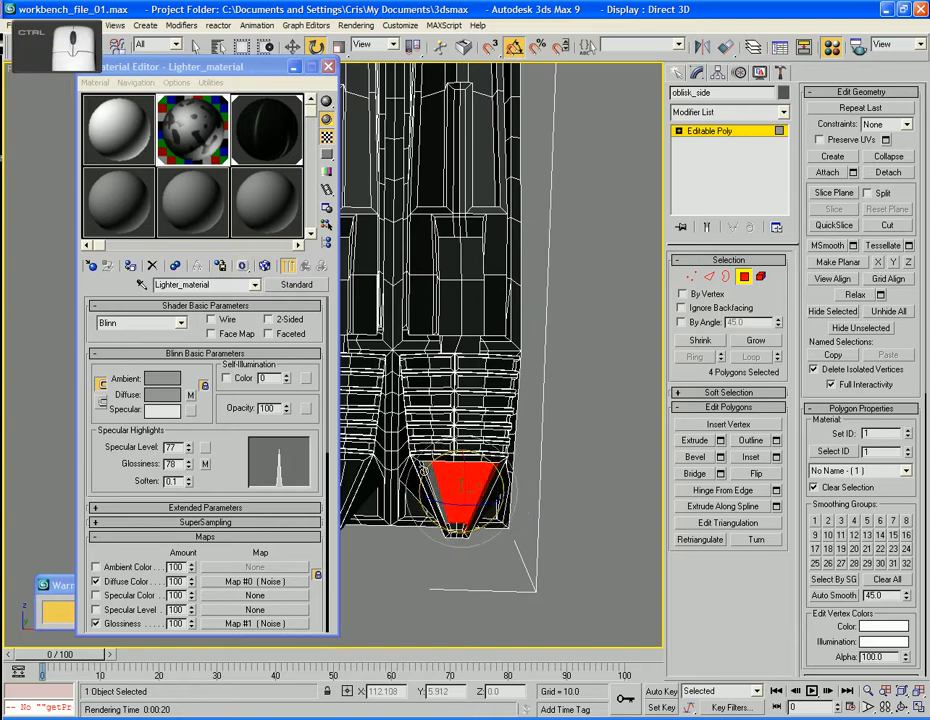
pyautogui.keyDown('ctrl'); pyautogui.click(427, 469); pyautogui.keyUp('ctrl')
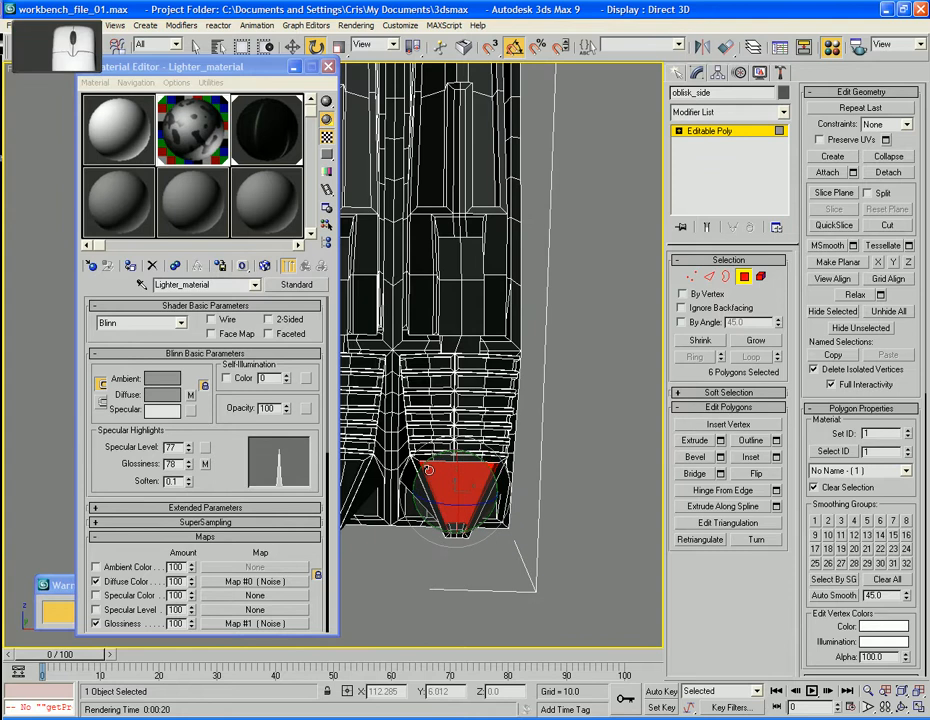
# Switch to the plain Select tool and add the front facets of the middle tapered tip to the polygon selection
pyautogui.moveTo(423, 351); pyautogui.dragTo(513, 349, button='middle')
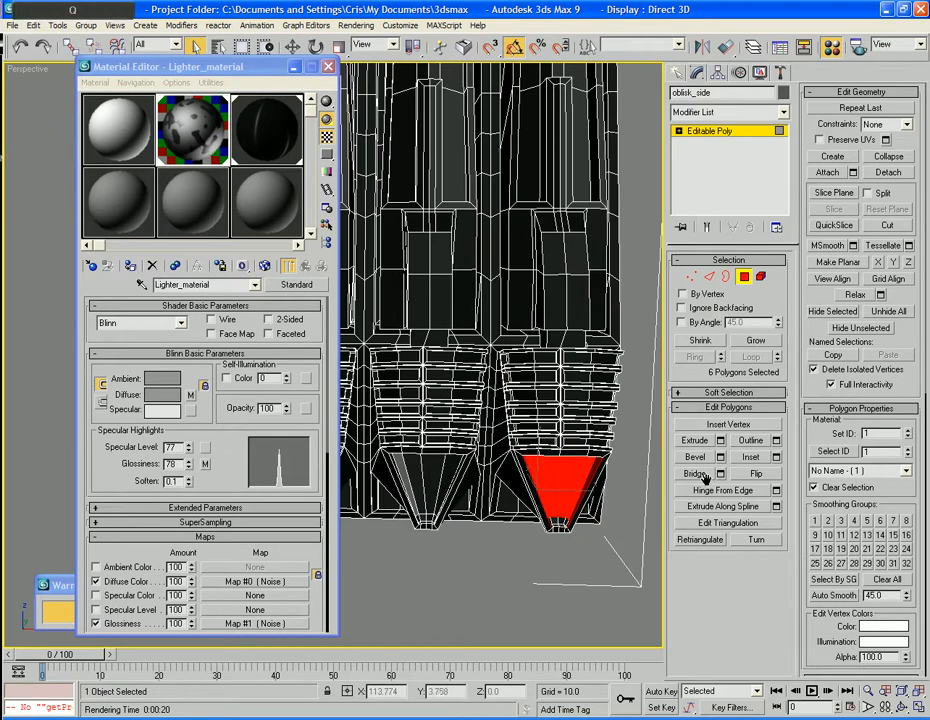
pyautogui.keyDown('ctrl'); pyautogui.click(403, 479); pyautogui.keyUp('ctrl')
pyautogui.keyDown('ctrl'); pyautogui.click(404, 476); pyautogui.keyUp('ctrl')
pyautogui.keyDown('ctrl'); pyautogui.click(413, 472); pyautogui.keyUp('ctrl')
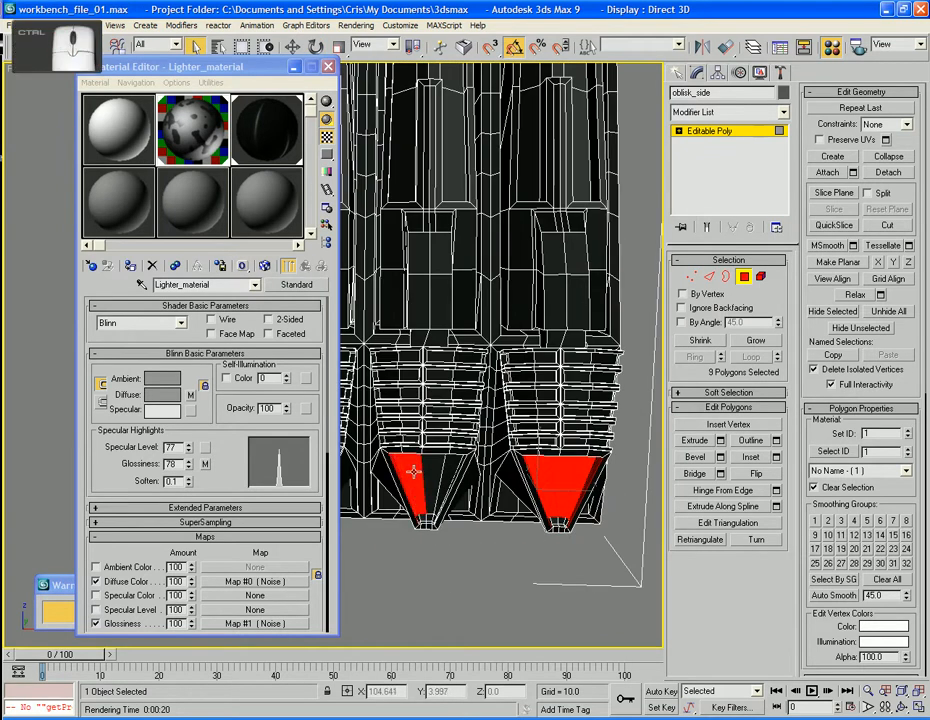
pyautogui.keyDown('ctrl'); pyautogui.click(424, 472); pyautogui.keyUp('ctrl')
pyautogui.keyDown('ctrl'); pyautogui.click(444, 472); pyautogui.keyUp('ctrl')
pyautogui.keyDown('ctrl'); pyautogui.click(453, 475); pyautogui.keyUp('ctrl')
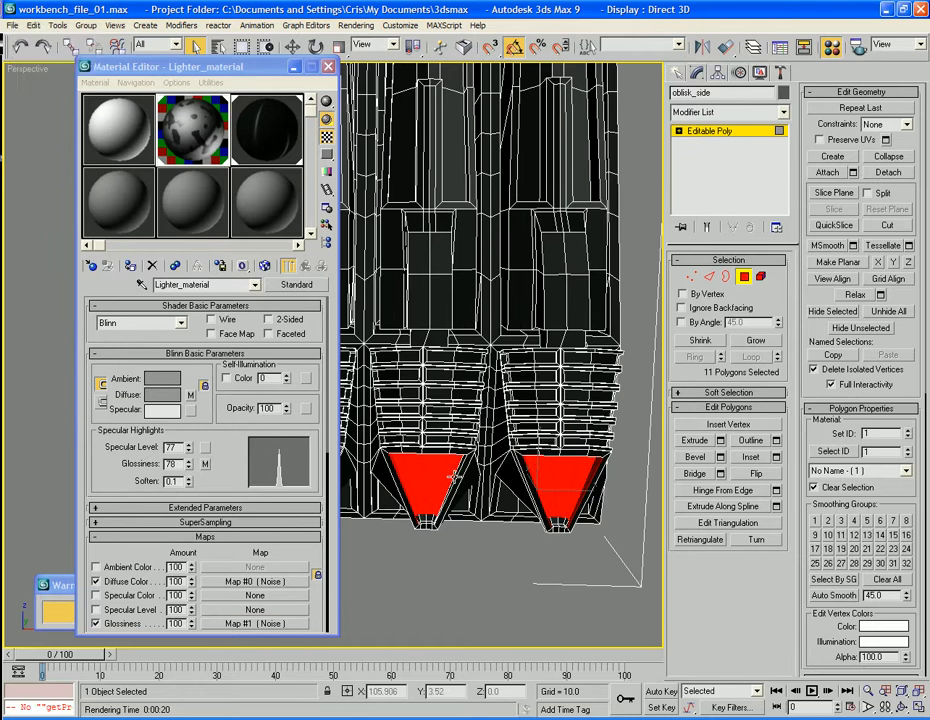
# Add the front facets of the third tapered tip to the polygon selection
pyautogui.keyDown('alt'); pyautogui.moveTo(401, 479); pyautogui.dragTo(478, 496, button='middle'); pyautogui.keyUp('alt')
pyautogui.keyDown('ctrl'); pyautogui.click(428, 463); pyautogui.keyUp('ctrl')
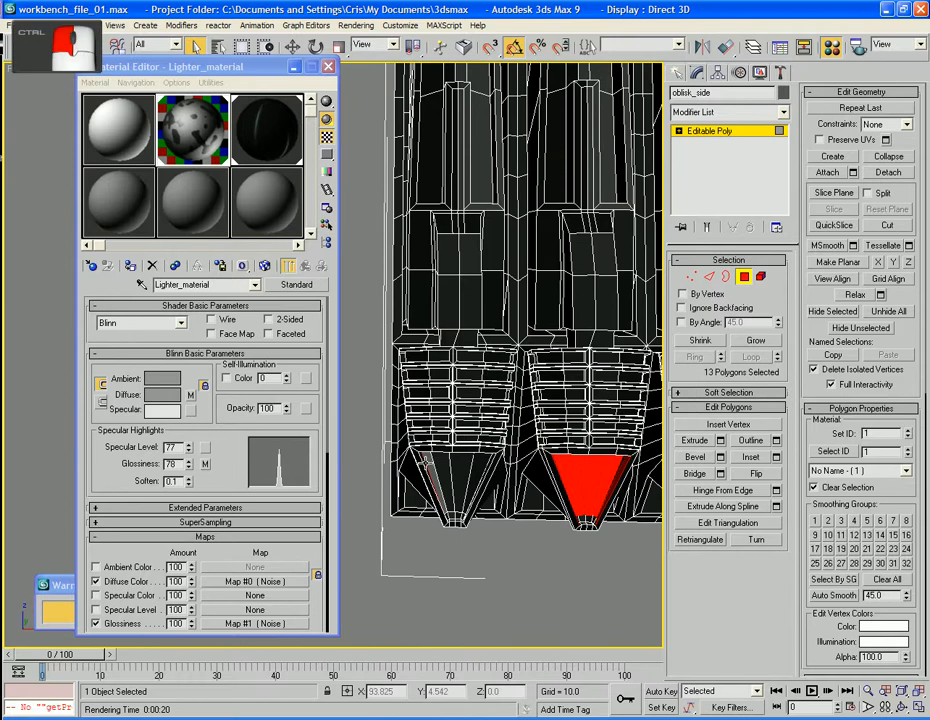
pyautogui.keyDown('ctrl'); pyautogui.click(439, 463); pyautogui.keyUp('ctrl')
pyautogui.keyDown('ctrl'); pyautogui.click(451, 463); pyautogui.keyUp('ctrl')
pyautogui.keyDown('ctrl'); pyautogui.click(466, 463); pyautogui.keyUp('ctrl')
pyautogui.keyDown('ctrl'); pyautogui.click(482, 464); pyautogui.keyUp('ctrl')
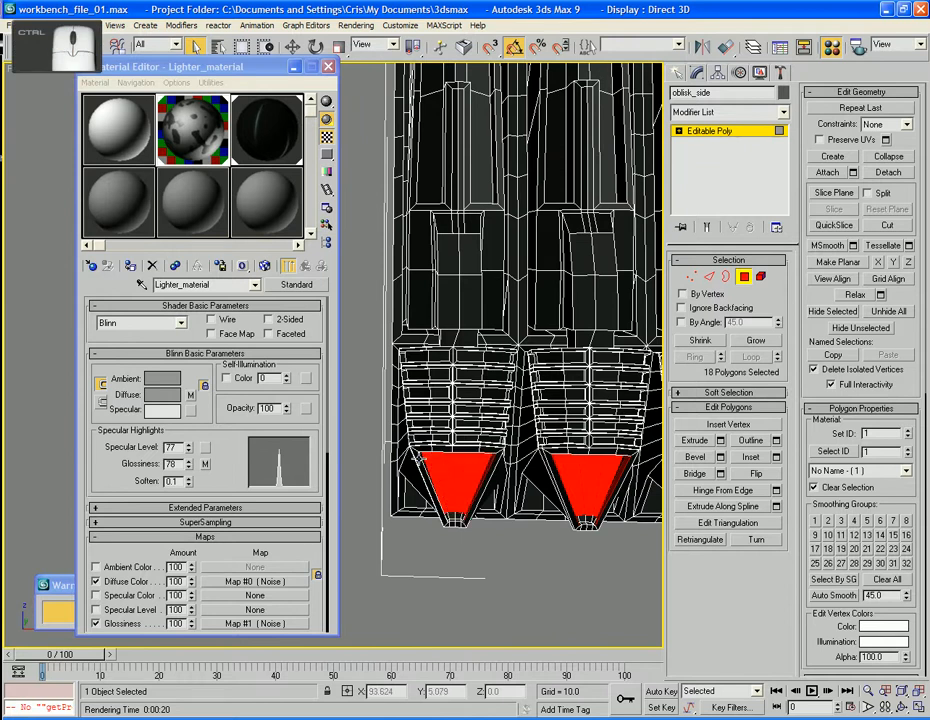
# Correct the polygon selection on the outer tapered tip by toggling its narrow edge facets
pyautogui.keyDown('alt'); pyautogui.click(421, 460); pyautogui.keyUp('alt')
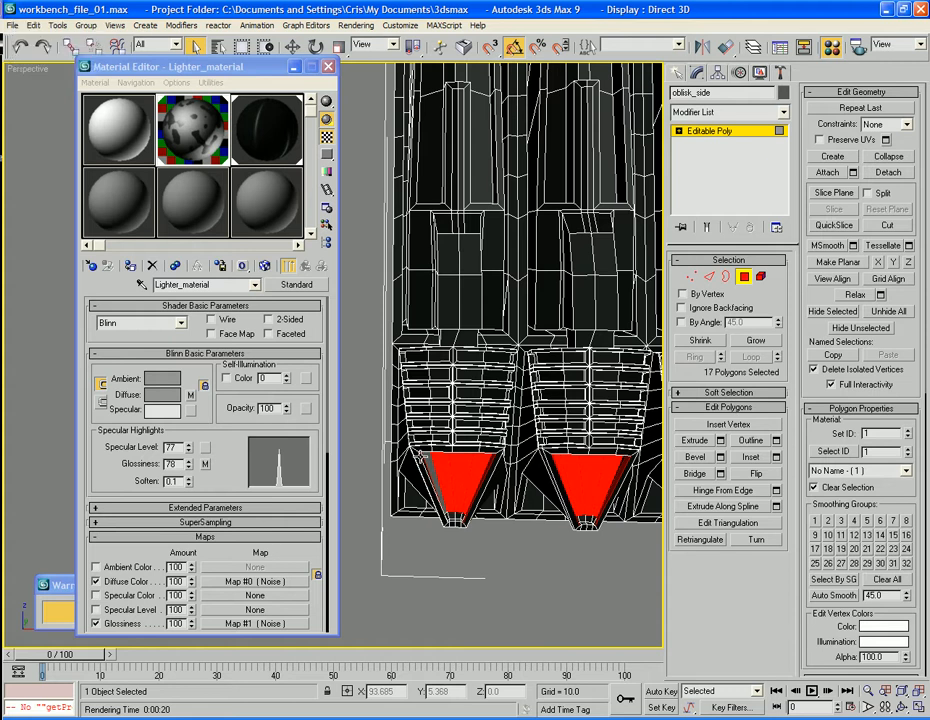
pyautogui.keyDown('ctrl'); pyautogui.click(422, 458); pyautogui.keyUp('ctrl')
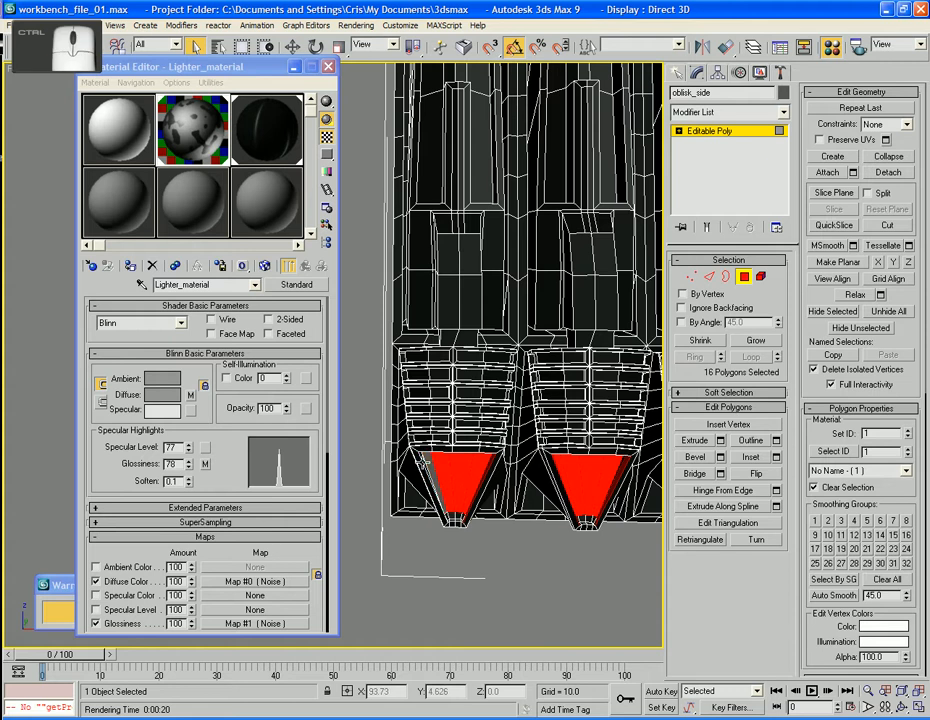
pyautogui.keyDown('ctrl'); pyautogui.click(421, 458); pyautogui.keyUp('ctrl')
pyautogui.scroll(2, 426, 462)
pyautogui.scroll(1, 433, 470)
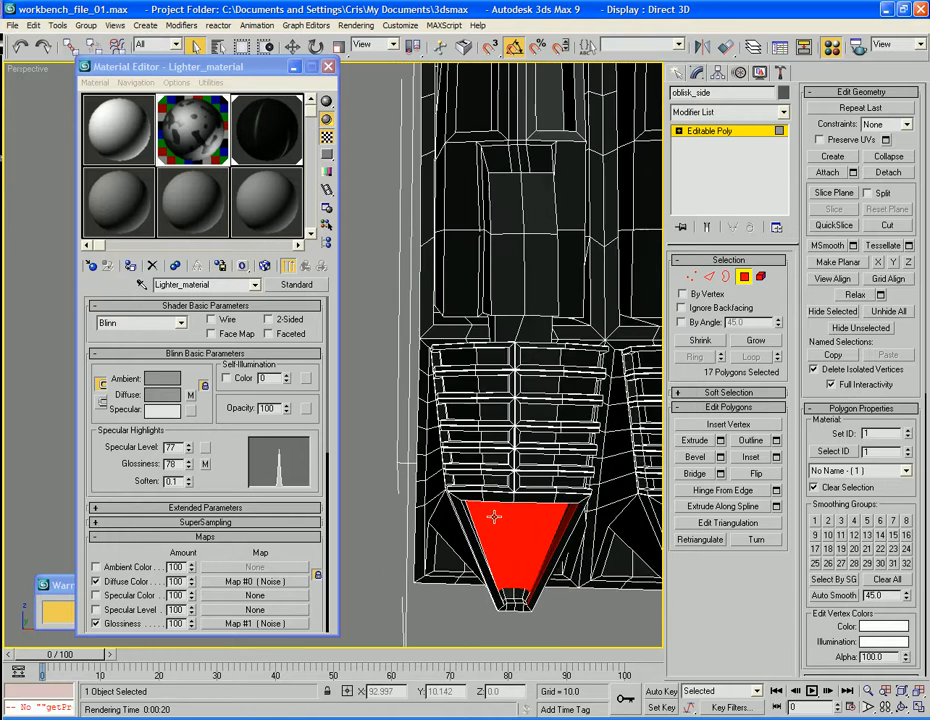
pyautogui.keyDown('ctrl'); pyautogui.click(466, 512); pyautogui.keyUp('ctrl')
pyautogui.keyDown('ctrl'); pyautogui.click(464, 511); pyautogui.keyUp('ctrl')
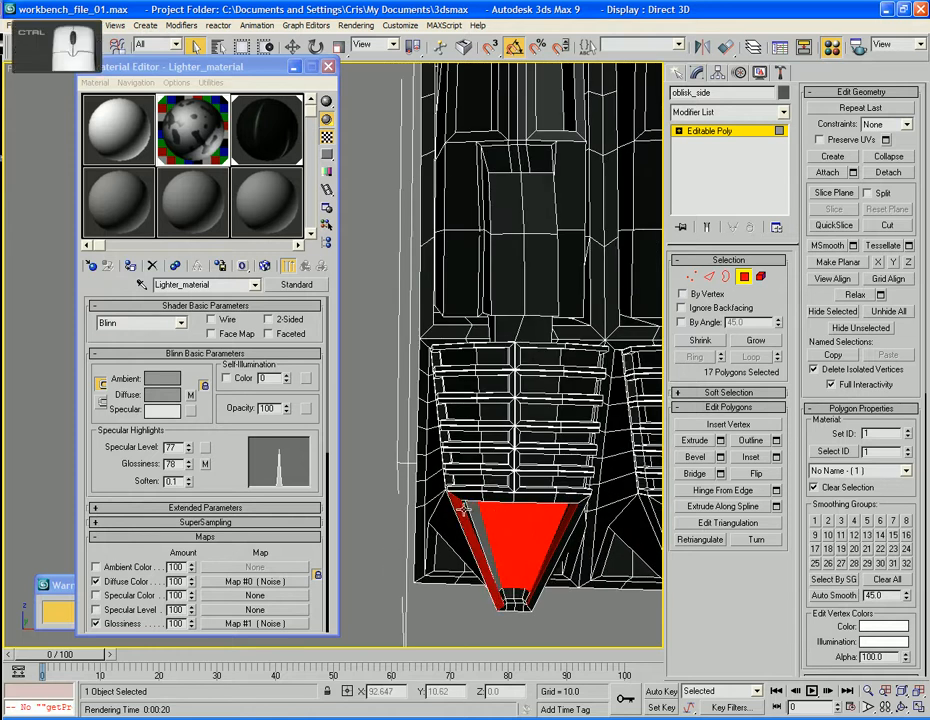
pyautogui.scroll(-4, 466, 510)
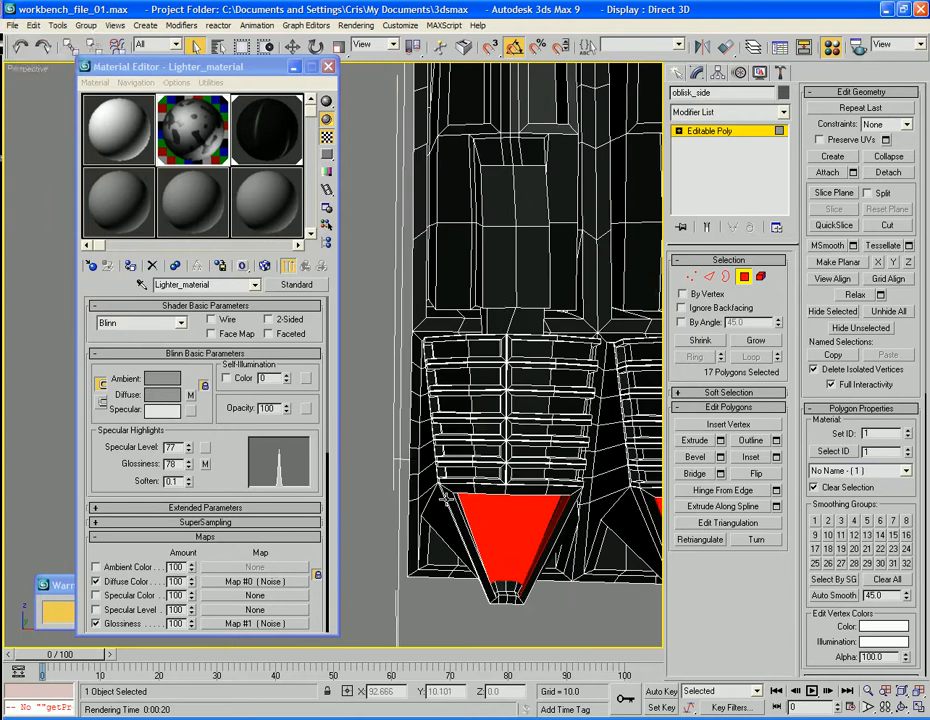
pyautogui.press('z')
# Add the missing narrow front facets of the tapered tips to the polygon selection
pyautogui.keyDown('alt'); pyautogui.moveTo(456, 511); pyautogui.dragTo(505, 503, button='middle'); pyautogui.keyUp('alt')
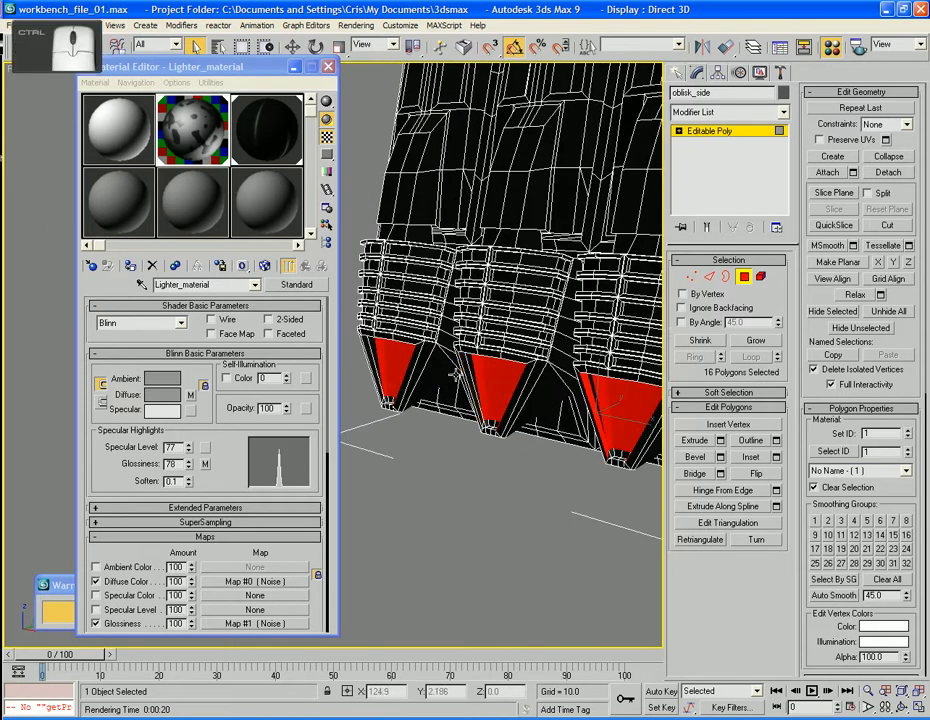
pyautogui.keyDown('ctrl'); pyautogui.click(401, 357); pyautogui.keyUp('ctrl')
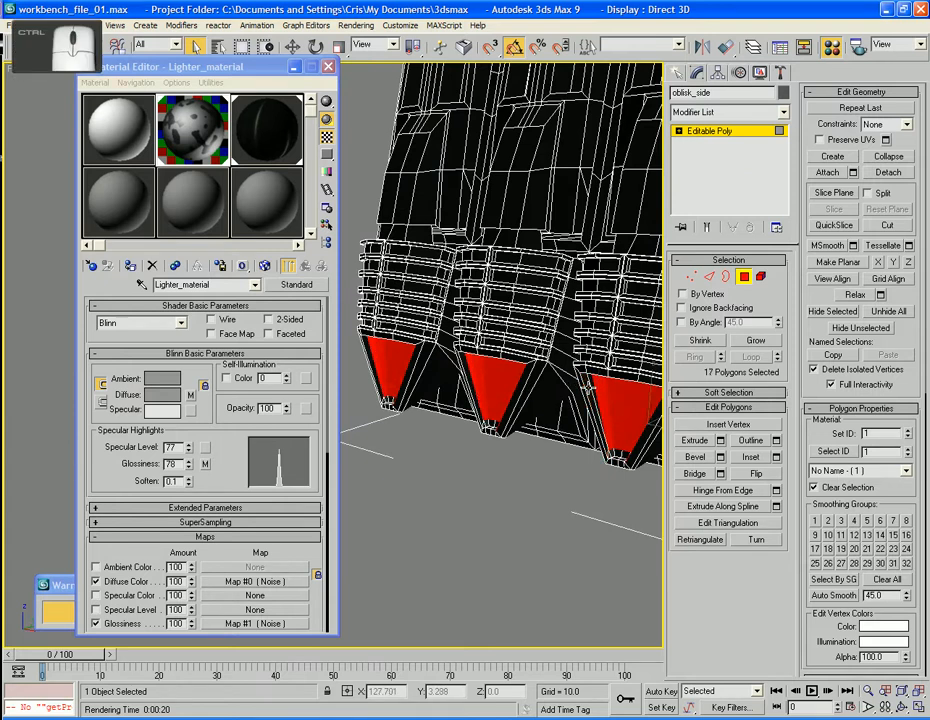
pyautogui.keyDown('alt'); pyautogui.moveTo(430, 280); pyautogui.dragTo(531, 424, button='middle'); pyautogui.keyUp('alt')
pyautogui.keyDown('ctrl'); pyautogui.click(508, 399); pyautogui.keyUp('ctrl')
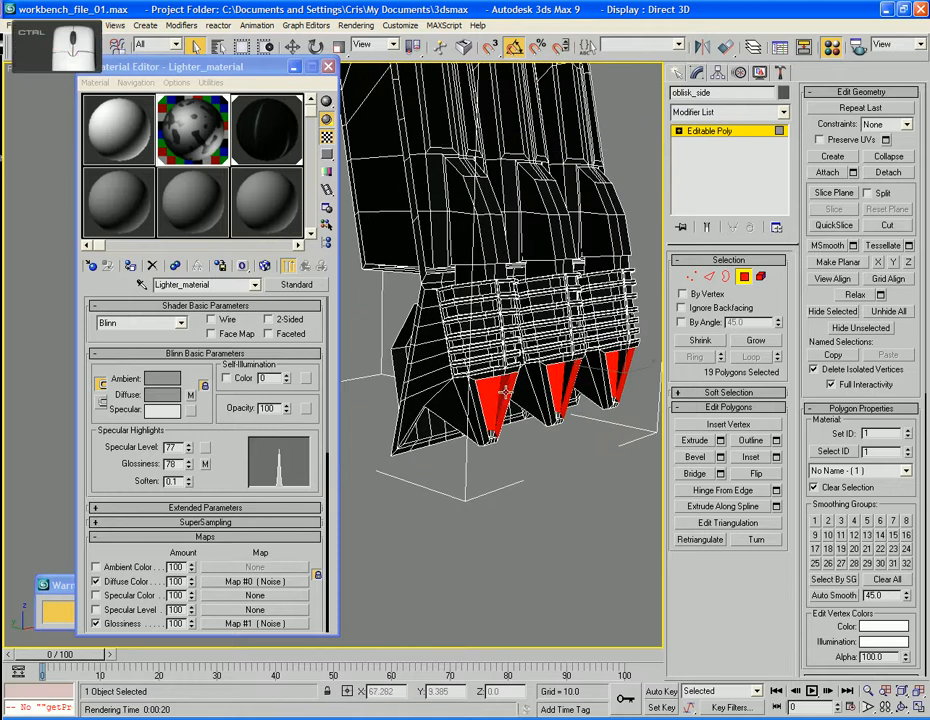
pyautogui.keyDown('ctrl'); pyautogui.click(518, 400); pyautogui.keyUp('ctrl')
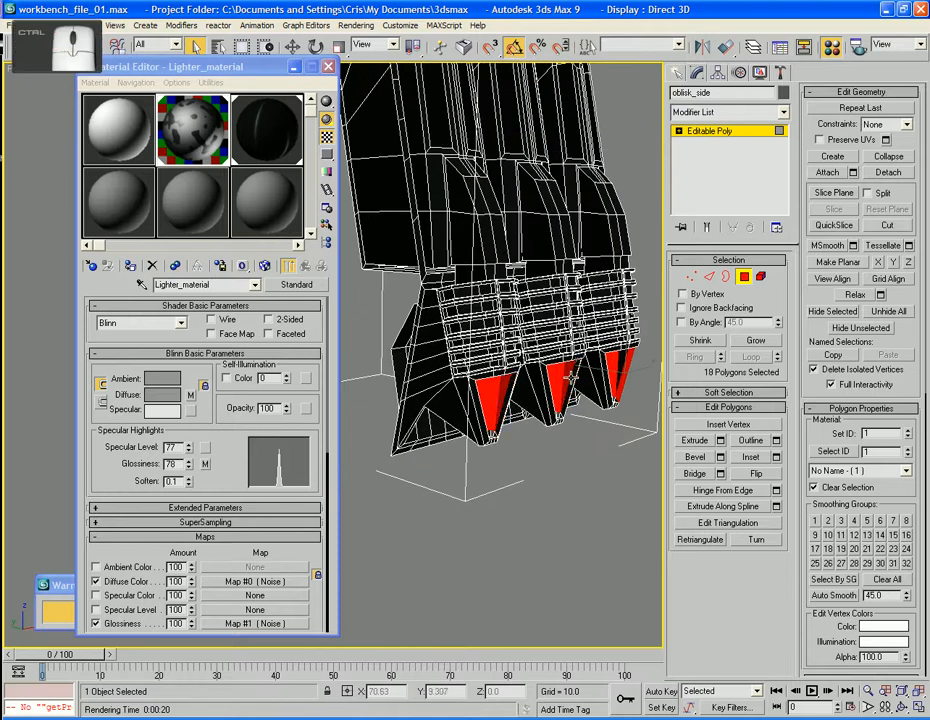
pyautogui.keyDown('alt'); pyautogui.moveTo(623, 364); pyautogui.dragTo(535, 409, button='middle'); pyautogui.keyUp('alt')
# Add the four small facets at the narrow end of the outer tapered tip to the selection
pyautogui.scroll(3, 553, 395)
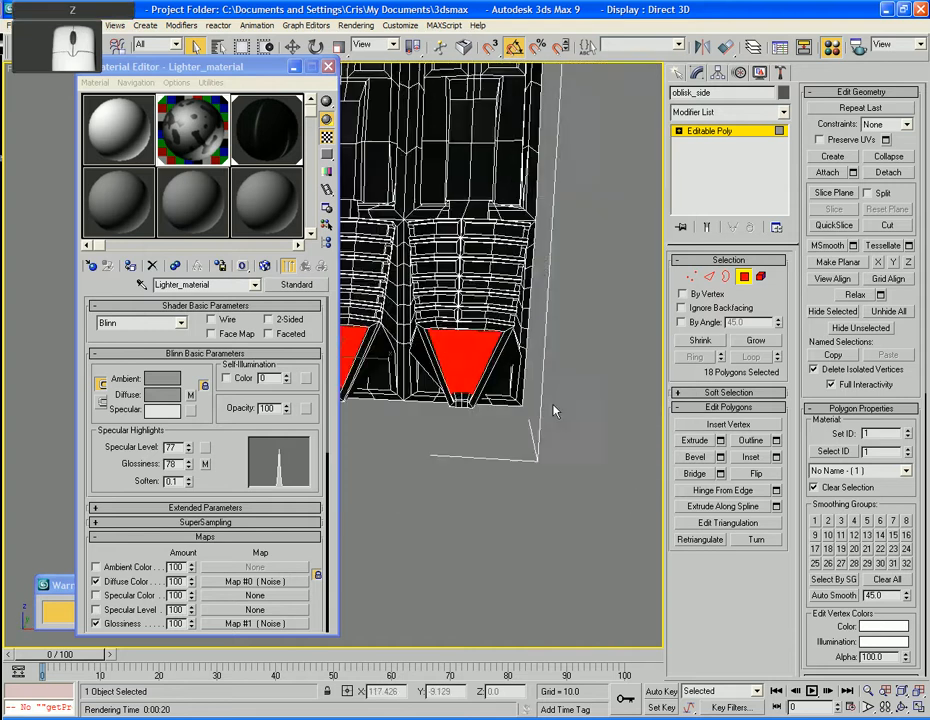
pyautogui.scroll(5, 536, 401)
pyautogui.scroll(4, 552, 399)
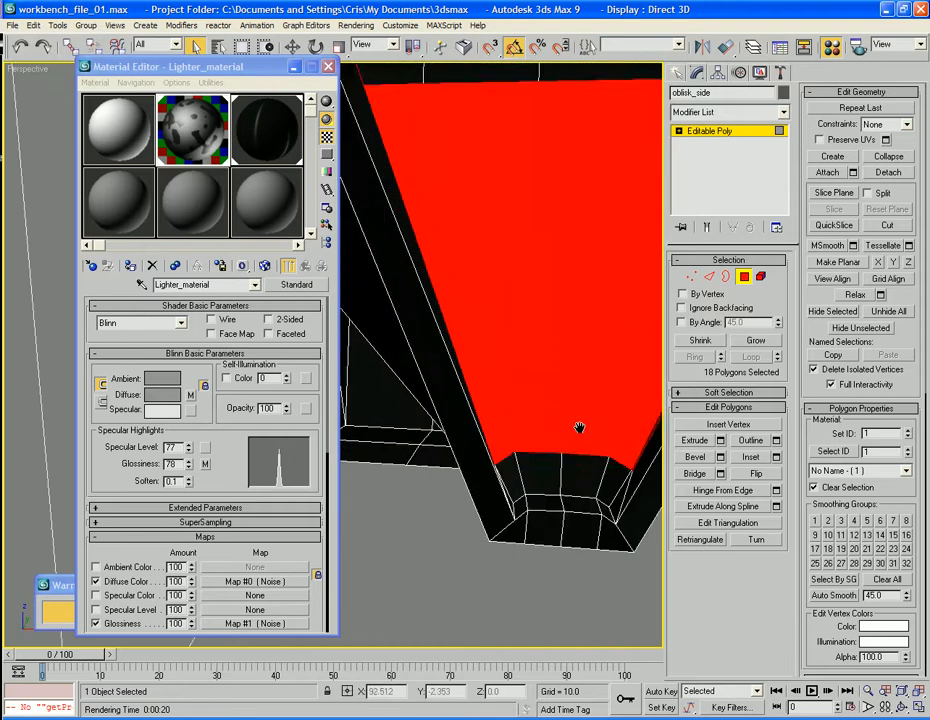
pyautogui.moveTo(579, 428); pyautogui.dragTo(462, 404, button='middle')
pyautogui.keyDown('ctrl'); pyautogui.click(408, 411); pyautogui.keyUp('ctrl')
pyautogui.keyDown('ctrl'); pyautogui.click(441, 407); pyautogui.keyUp('ctrl')
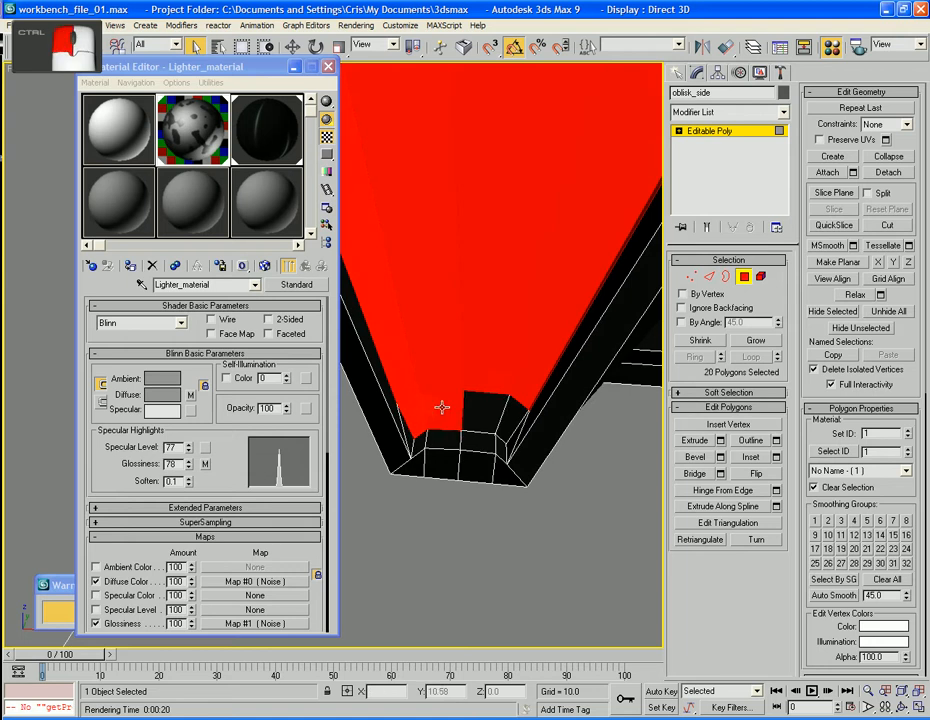
pyautogui.keyDown('ctrl'); pyautogui.click(472, 407); pyautogui.keyUp('ctrl')
pyautogui.keyDown('ctrl'); pyautogui.click(509, 413); pyautogui.keyUp('ctrl')
# Add the four small end facets of the middle tapered tip to the polygon selection
pyautogui.moveTo(515, 447); pyautogui.dragTo(462, 423, button='middle')
pyautogui.scroll(-6, 473, 432)
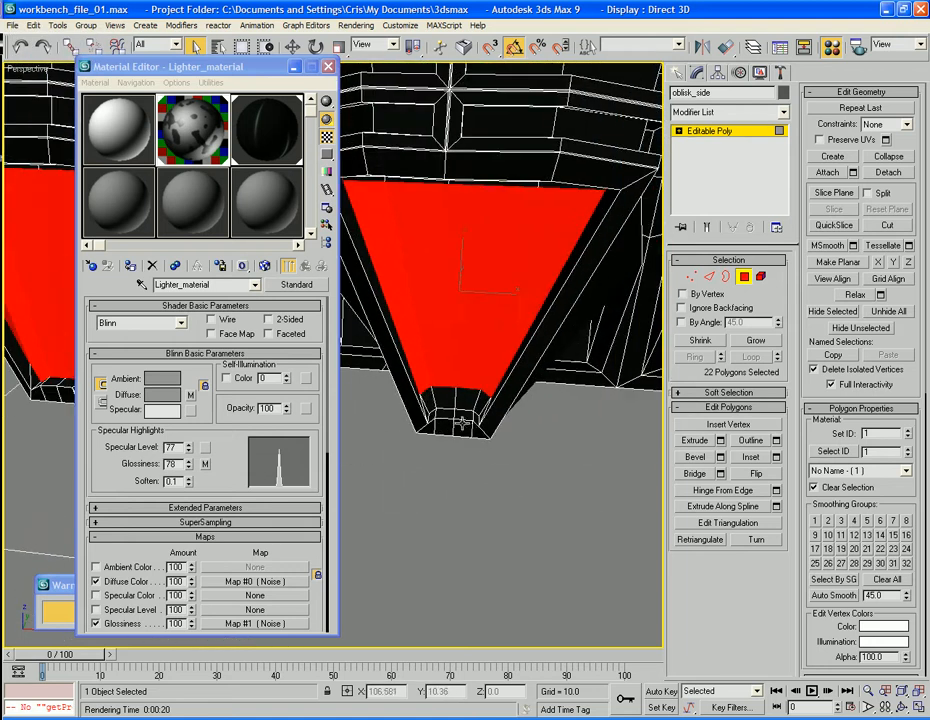
pyautogui.keyDown('ctrl'); pyautogui.click(442, 390); pyautogui.keyUp('ctrl')
pyautogui.keyDown('ctrl'); pyautogui.click(463, 394); pyautogui.keyUp('ctrl')
pyautogui.keyDown('ctrl'); pyautogui.click(480, 397); pyautogui.keyUp('ctrl')
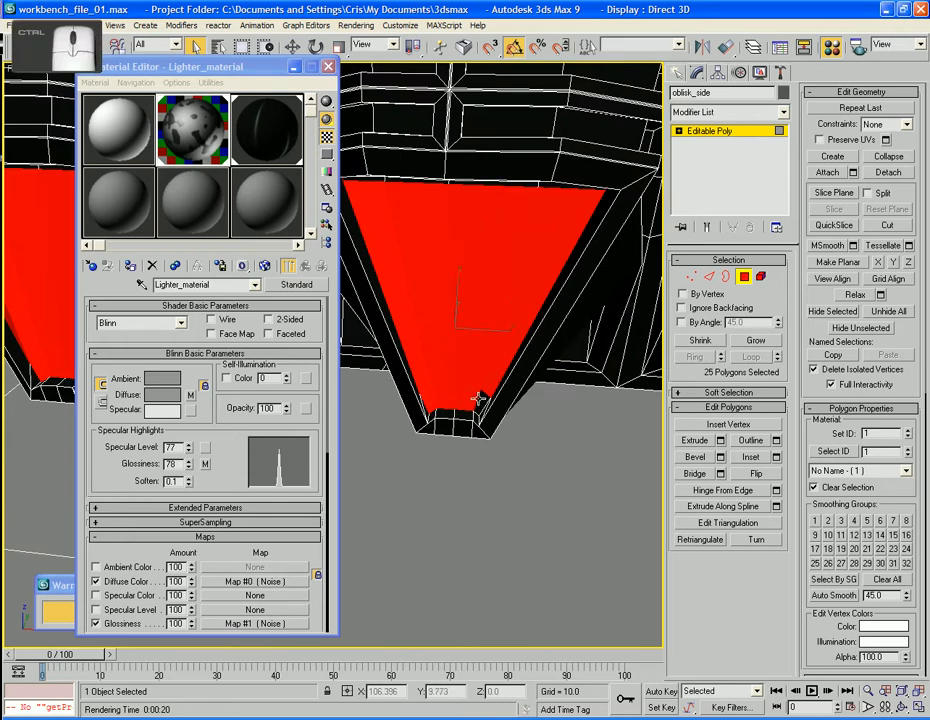
pyautogui.keyDown('ctrl'); pyautogui.click(479, 400); pyautogui.keyUp('ctrl')
# Add the four small end facets of the third tapered tip to the polygon selection
pyautogui.moveTo(562, 401); pyautogui.dragTo(425, 405, button='middle')
pyautogui.scroll(-3, 569, 394)
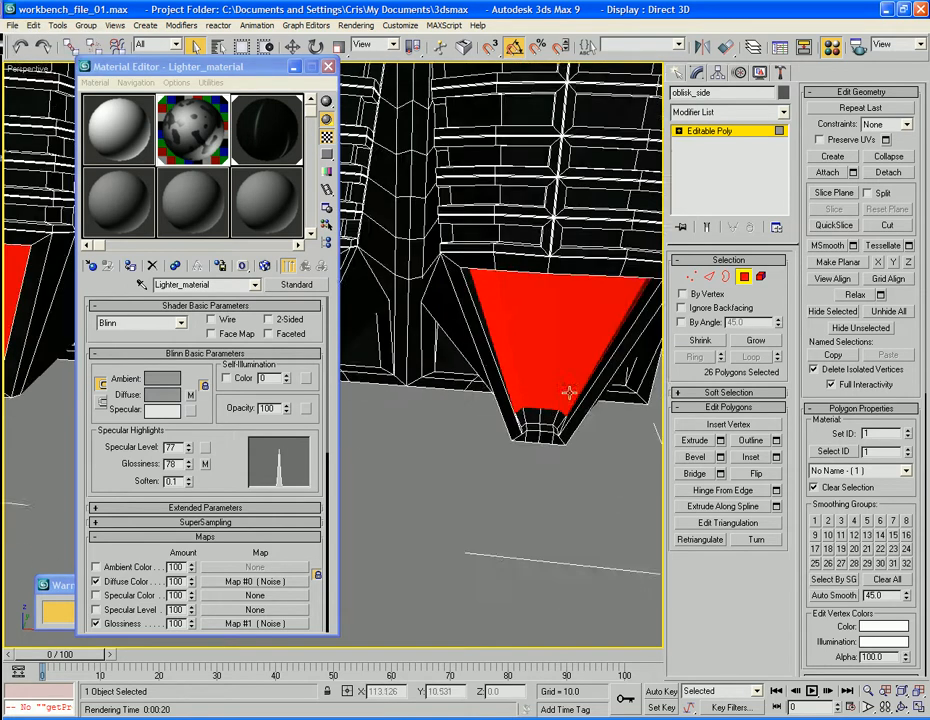
pyautogui.scroll(3, 569, 394)
pyautogui.moveTo(604, 395); pyautogui.dragTo(322, 380, button='middle')
pyautogui.keyDown('ctrl'); pyautogui.click(372, 432); pyautogui.keyUp('ctrl')
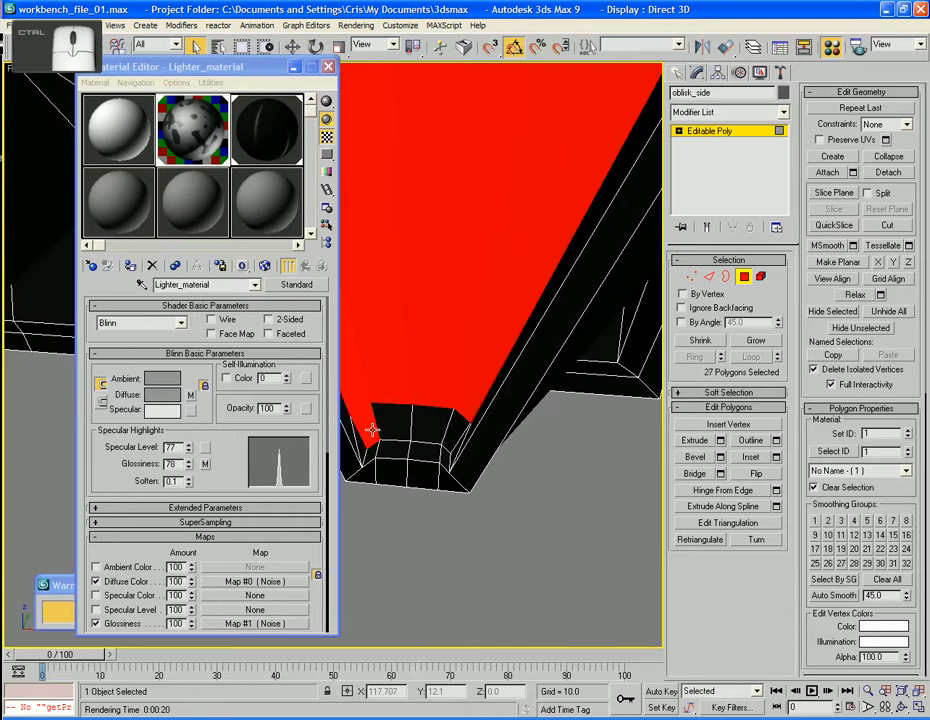
pyautogui.keyDown('ctrl'); pyautogui.click(402, 428); pyautogui.keyUp('ctrl')
pyautogui.keyDown('ctrl'); pyautogui.click(424, 428); pyautogui.keyUp('ctrl')
pyautogui.keyDown('ctrl'); pyautogui.click(453, 428); pyautogui.keyUp('ctrl')
# Add the recessed faces in the lower three rows on one half of the third tip's ribbed block to the selection
pyautogui.scroll(-4, 453, 428)
pyautogui.moveTo(453, 428); pyautogui.dragTo(621, 487, button='middle')
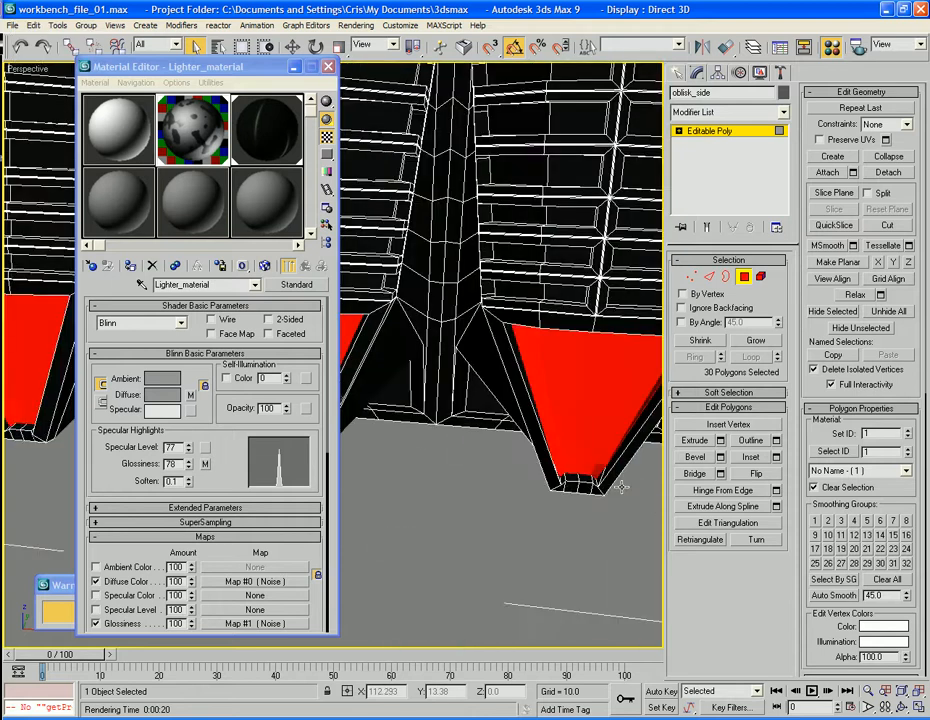
pyautogui.keyDown('alt'); pyautogui.moveTo(528, 433); pyautogui.dragTo(540, 467, button='middle'); pyautogui.keyUp('alt')
pyautogui.scroll(-4, 583, 430)
pyautogui.scroll(5, 538, 467)
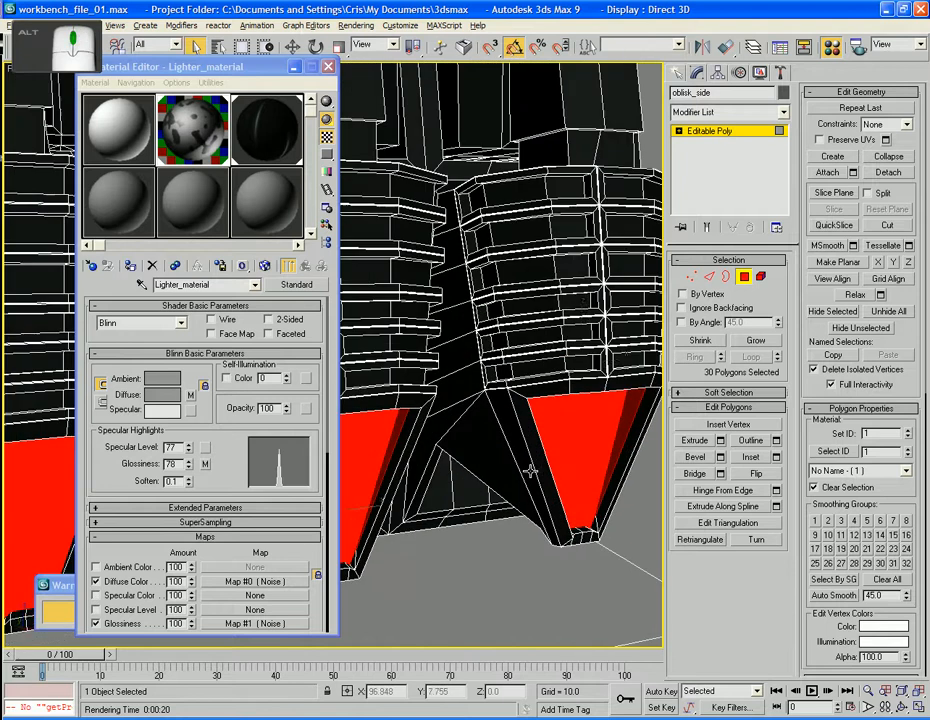
pyautogui.keyDown('ctrl'); pyautogui.click(572, 367); pyautogui.keyUp('ctrl')
pyautogui.keyDown('ctrl'); pyautogui.click(517, 370); pyautogui.keyUp('ctrl')
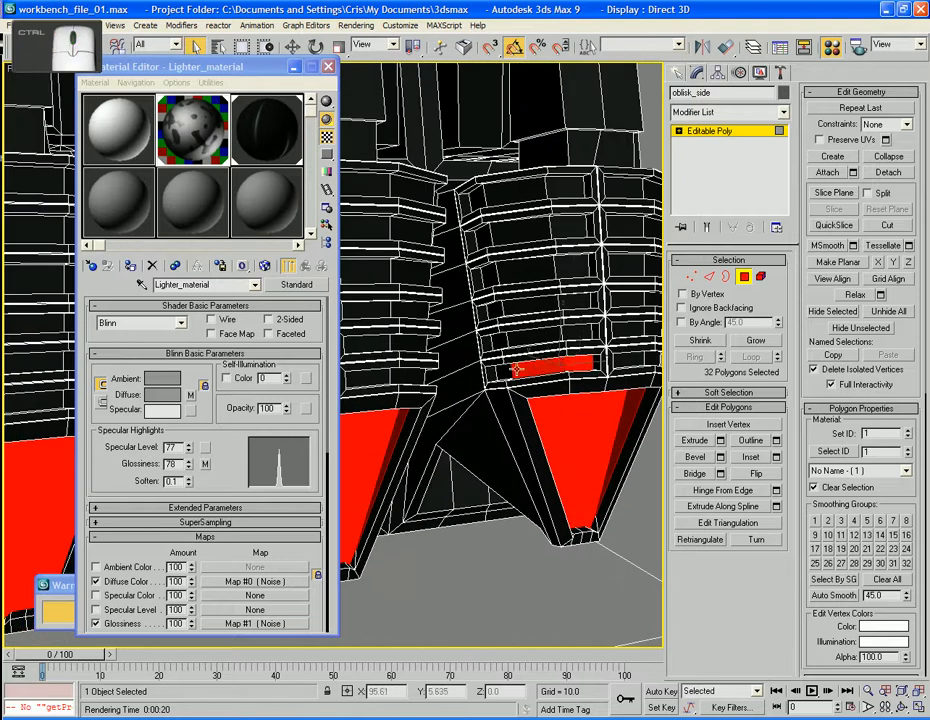
pyautogui.keyDown('ctrl'); pyautogui.click(502, 370); pyautogui.keyUp('ctrl')
pyautogui.keyDown('ctrl'); pyautogui.click(500, 338); pyautogui.keyUp('ctrl')
pyautogui.keyDown('ctrl'); pyautogui.click(523, 338); pyautogui.keyUp('ctrl')
pyautogui.keyDown('ctrl'); pyautogui.click(575, 332); pyautogui.keyUp('ctrl')
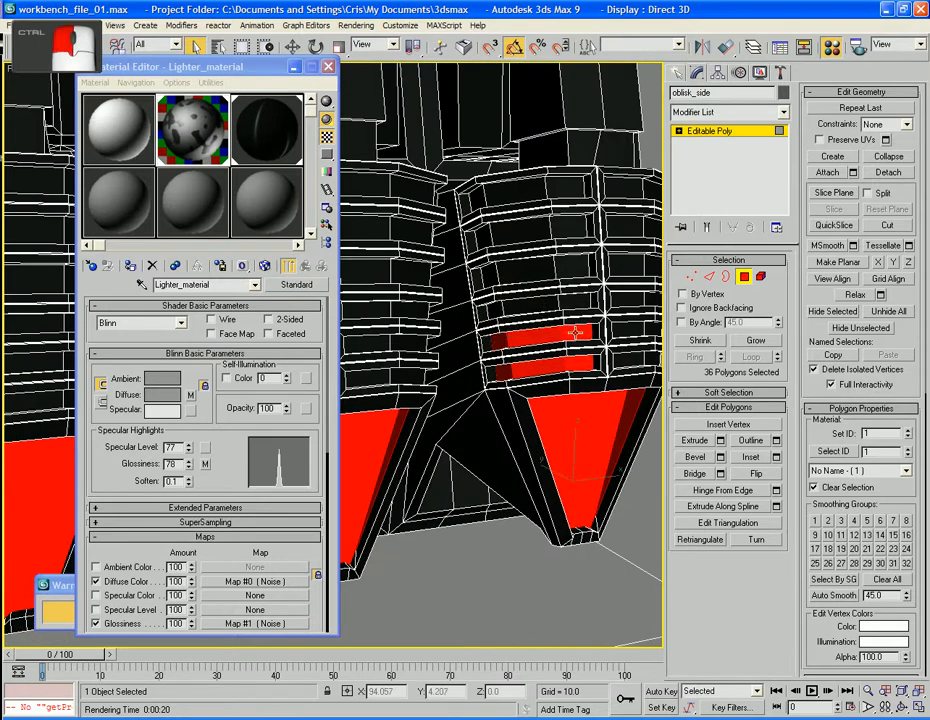
pyautogui.keyDown('ctrl'); pyautogui.click(572, 302); pyautogui.keyUp('ctrl')
pyautogui.keyDown('ctrl'); pyautogui.click(505, 307); pyautogui.keyUp('ctrl')
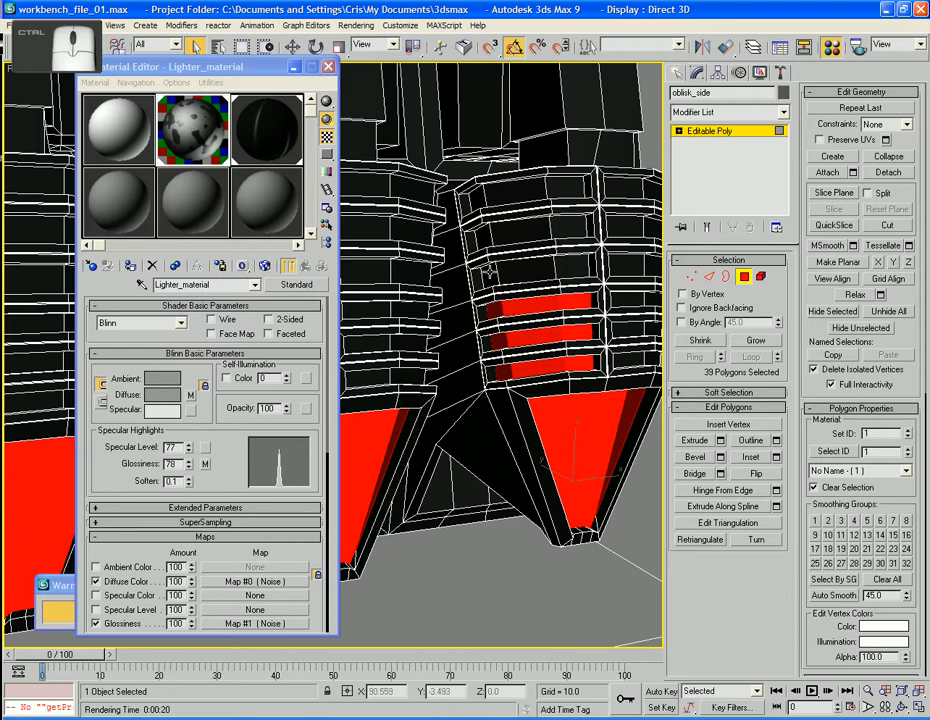
# Add the recessed faces in the upper three rows on the same half of the third ribbed block
pyautogui.keyDown('ctrl'); pyautogui.click(534, 267); pyautogui.keyUp('ctrl')
pyautogui.keyDown('ctrl'); pyautogui.click(560, 266); pyautogui.keyUp('ctrl')
pyautogui.keyDown('ctrl'); pyautogui.click(560, 220); pyautogui.keyUp('ctrl')
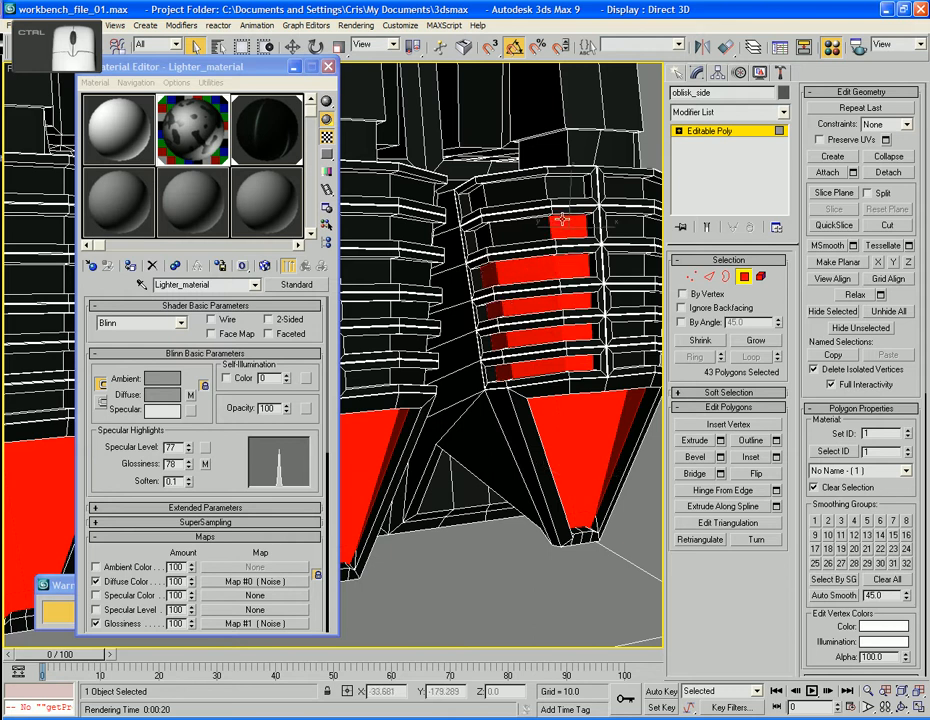
pyautogui.keyDown('ctrl'); pyautogui.click(534, 218); pyautogui.keyUp('ctrl')
pyautogui.keyDown('ctrl'); pyautogui.click(483, 232); pyautogui.keyUp('ctrl')
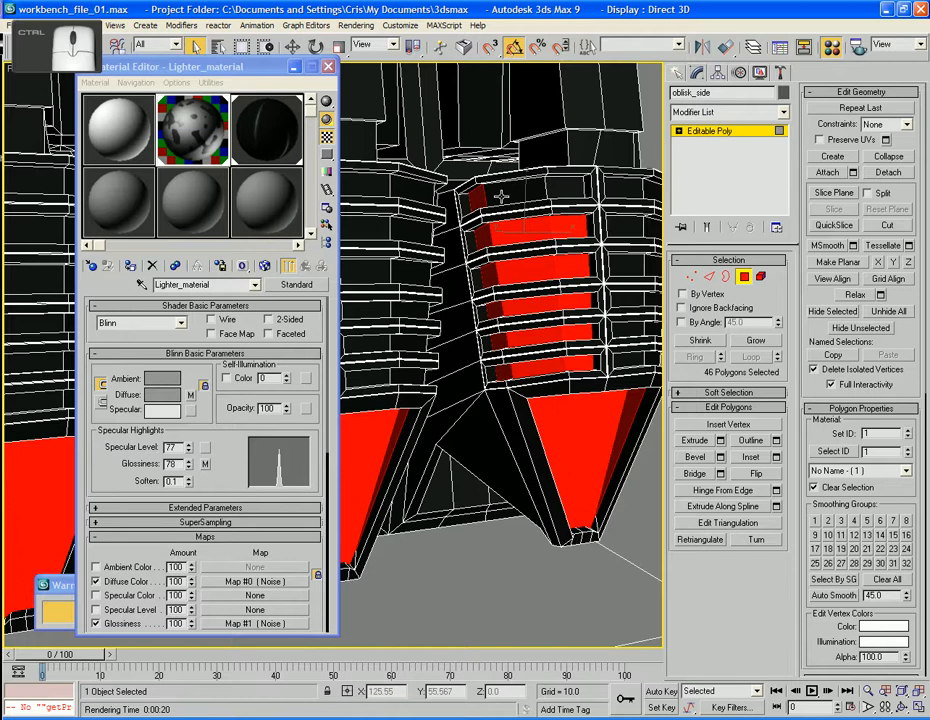
pyautogui.keyDown('ctrl'); pyautogui.click(501, 197); pyautogui.keyUp('ctrl')
pyautogui.keyDown('ctrl'); pyautogui.click(552, 194); pyautogui.keyUp('ctrl')
# Add the recessed faces in the upper three rows on the other half of the third ribbed block
pyautogui.keyDown('alt'); pyautogui.moveTo(580, 195); pyautogui.dragTo(517, 197, button='middle'); pyautogui.keyUp('alt')
pyautogui.moveTo(577, 222); pyautogui.dragTo(436, 222, button='middle')
pyautogui.keyDown('ctrl'); pyautogui.click(515, 192); pyautogui.keyUp('ctrl')
pyautogui.keyDown('ctrl'); pyautogui.click(592, 192); pyautogui.keyUp('ctrl')
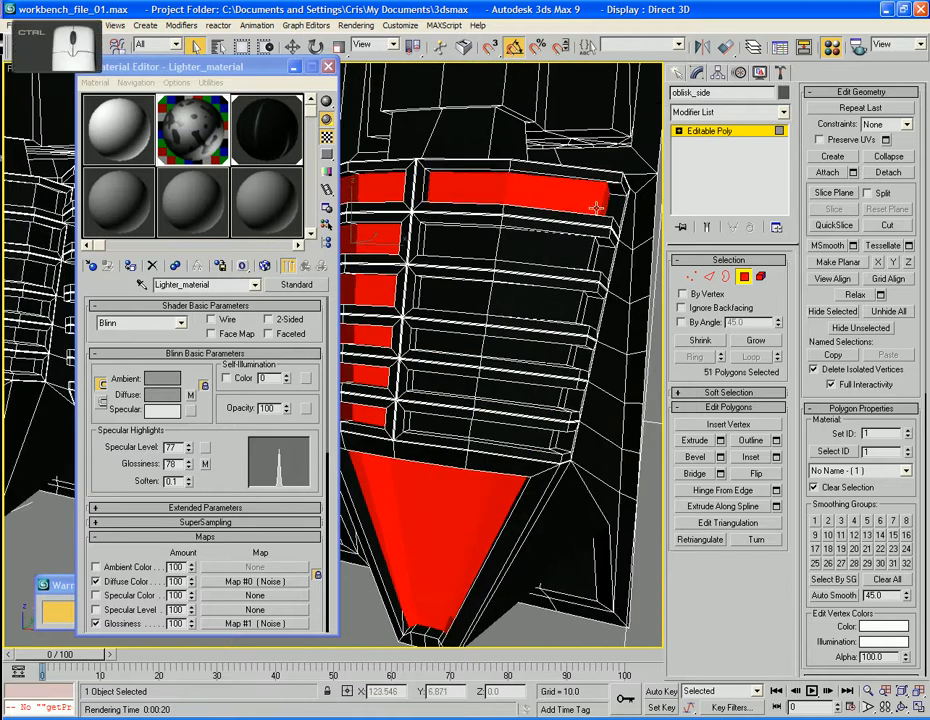
pyautogui.keyDown('ctrl'); pyautogui.click(568, 252); pyautogui.keyUp('ctrl')
pyautogui.keyDown('ctrl'); pyautogui.click(490, 247); pyautogui.keyUp('ctrl')
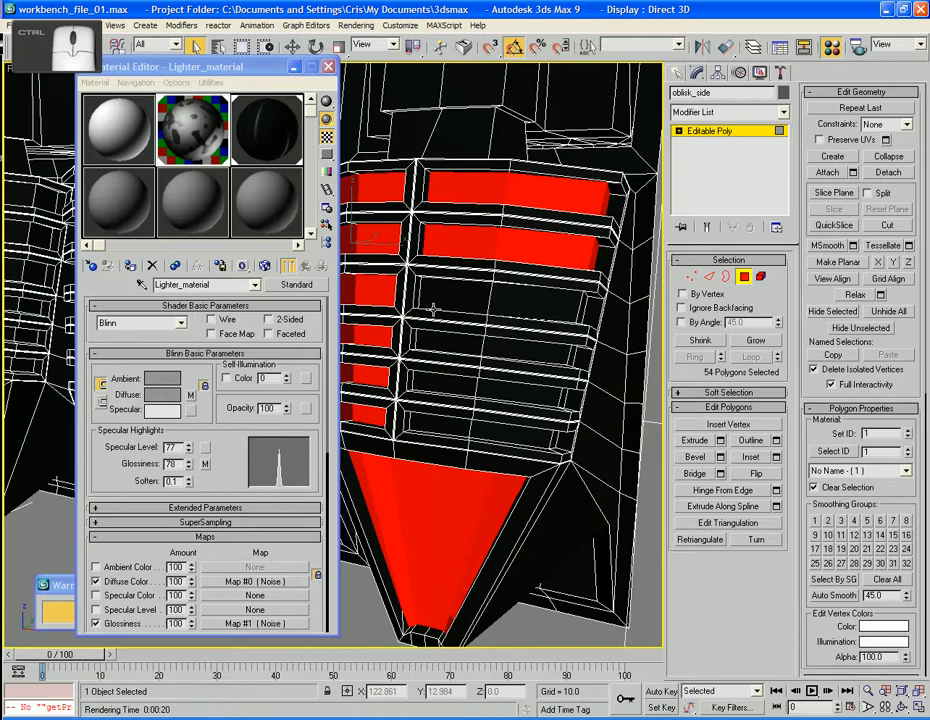
pyautogui.keyDown('ctrl'); pyautogui.click(437, 298); pyautogui.keyUp('ctrl')
pyautogui.keyDown('ctrl'); pyautogui.click(559, 299); pyautogui.keyUp('ctrl')
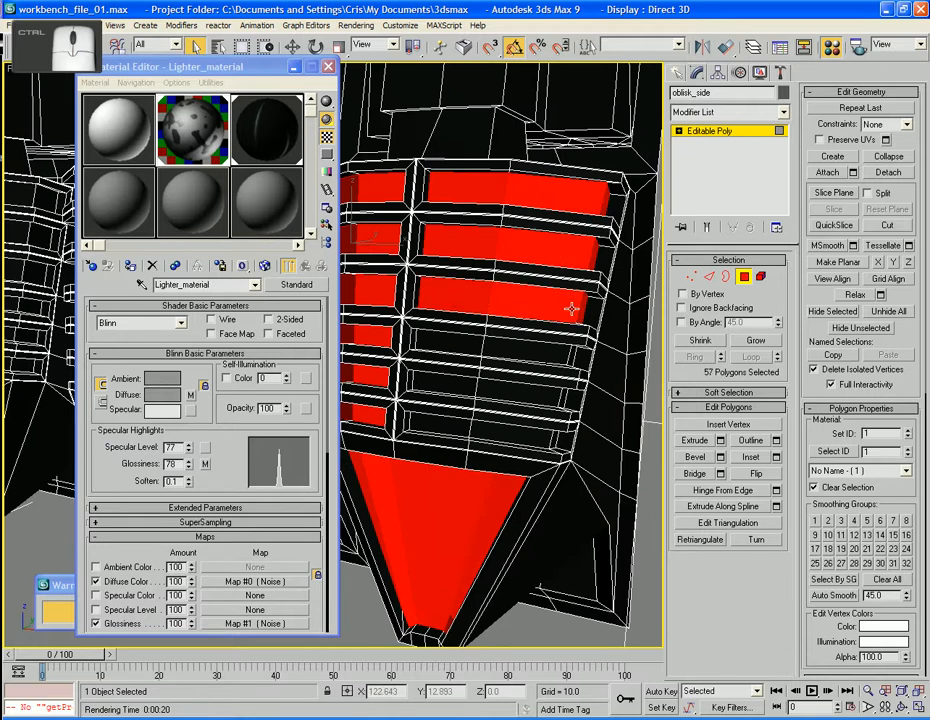
# Add the recessed faces in the lower three rows on the other half of the third ribbed block, dropping the mis-picked rib face
pyautogui.keyDown('ctrl'); pyautogui.click(435, 330); pyautogui.keyUp('ctrl')
pyautogui.keyDown('ctrl'); pyautogui.click(501, 336); pyautogui.keyUp('ctrl')
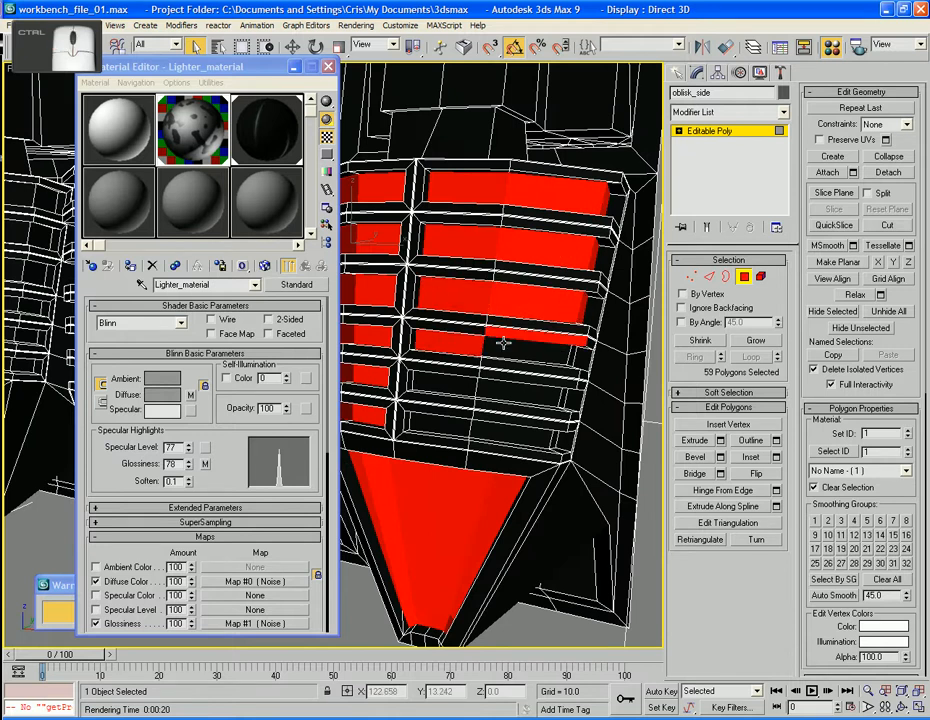
pyautogui.keyDown('alt'); pyautogui.moveTo(503, 338); pyautogui.dragTo(535, 284, button='middle'); pyautogui.keyUp('alt')
pyautogui.keyDown('ctrl'); pyautogui.click(538, 340); pyautogui.keyUp('ctrl')
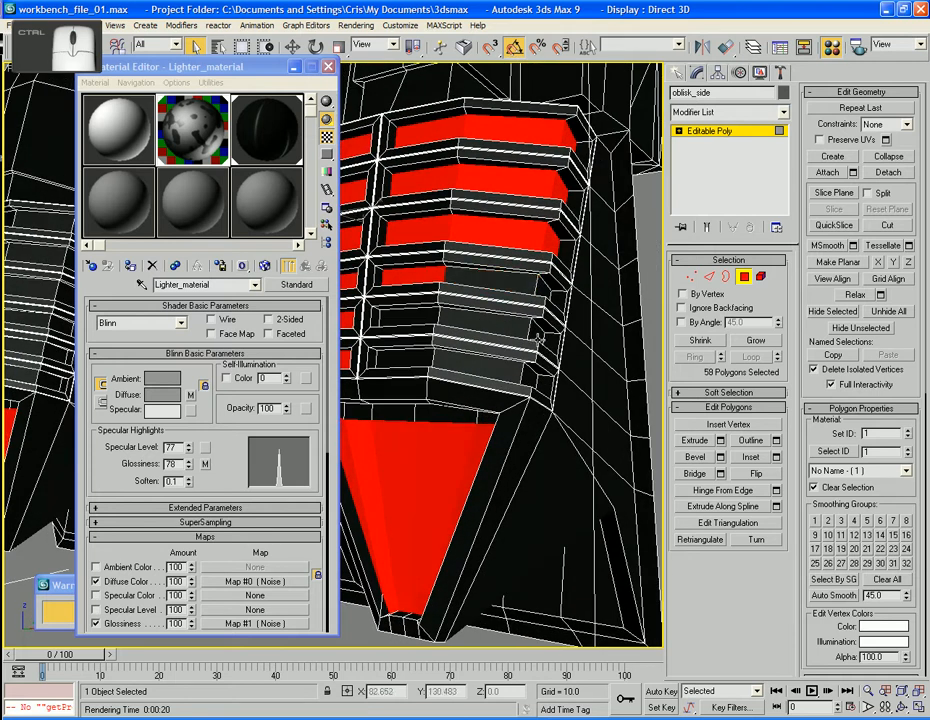
pyautogui.keyDown('ctrl'); pyautogui.click(520, 286); pyautogui.keyUp('ctrl')
pyautogui.keyDown('ctrl'); pyautogui.click(444, 324); pyautogui.keyUp('ctrl')
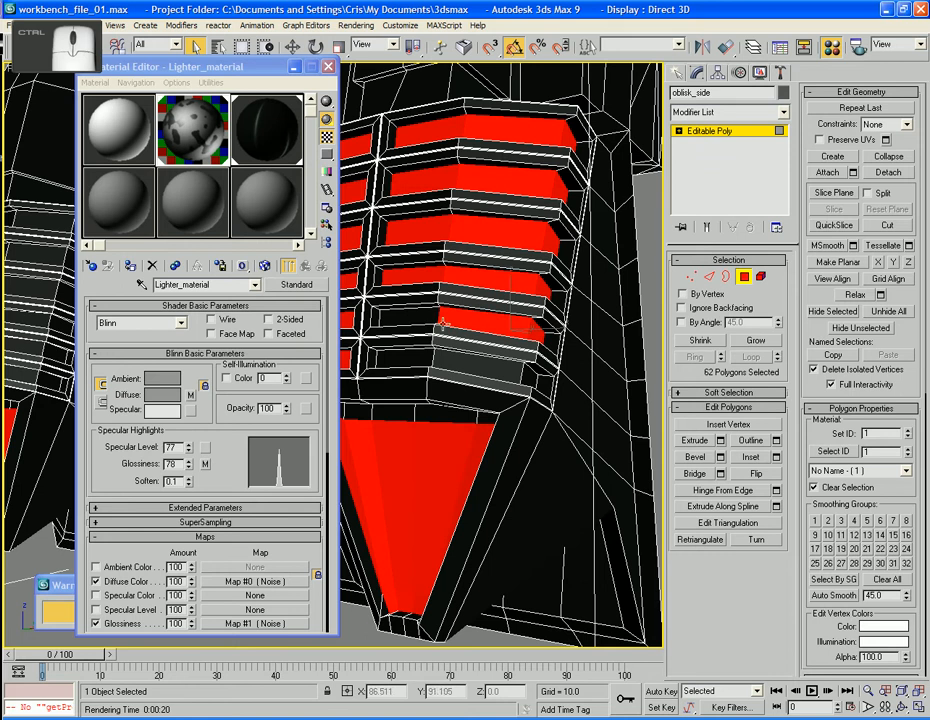
pyautogui.keyDown('ctrl'); pyautogui.click(430, 322); pyautogui.keyUp('ctrl')
pyautogui.keyDown('ctrl'); pyautogui.click(480, 364); pyautogui.keyUp('ctrl')
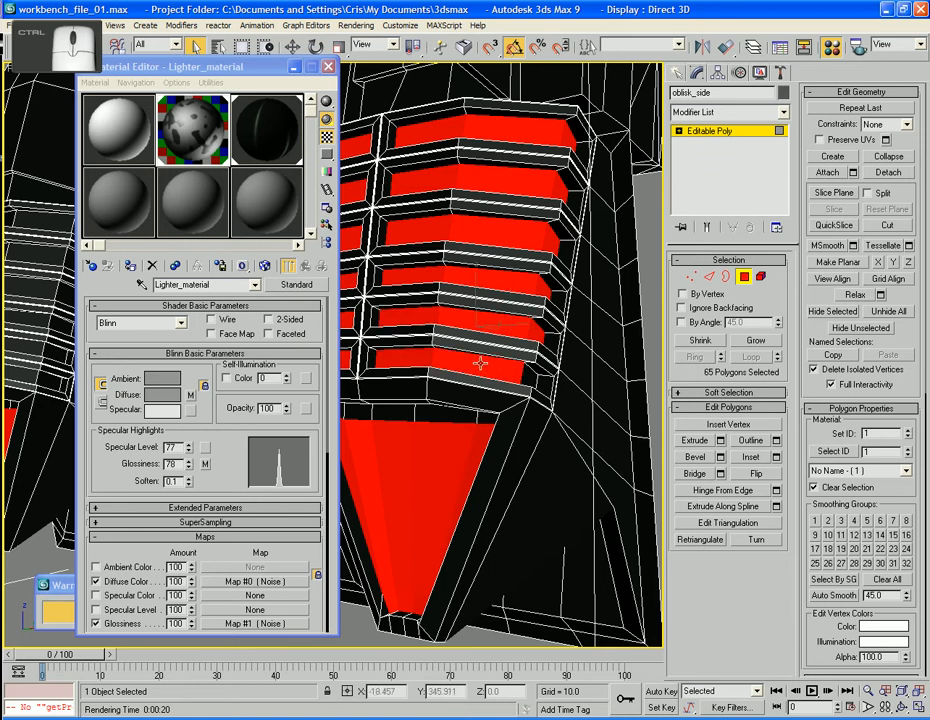
pyautogui.keyDown('ctrl'); pyautogui.click(533, 377); pyautogui.keyUp('ctrl')
# Add the recessed faces of the lowest row on one half of the middle ribbed block to the selection
pyautogui.moveTo(533, 376); pyautogui.dragTo(687, 488, button='middle')
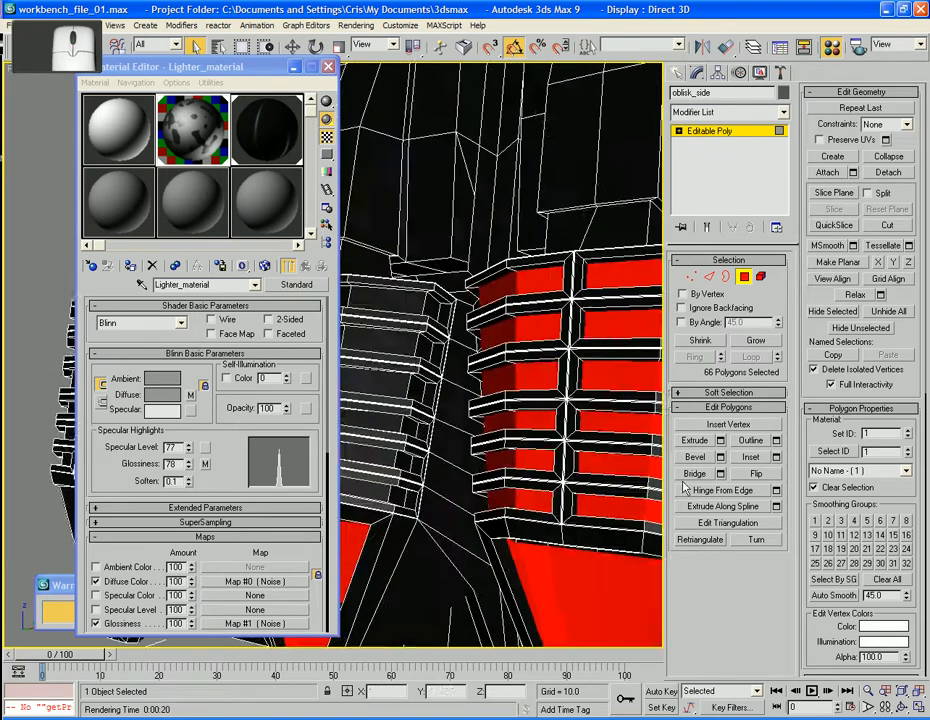
pyautogui.scroll(-2, 515, 436)
pyautogui.keyDown('alt'); pyautogui.moveTo(517, 437); pyautogui.dragTo(609, 430, button='middle'); pyautogui.keyUp('alt')
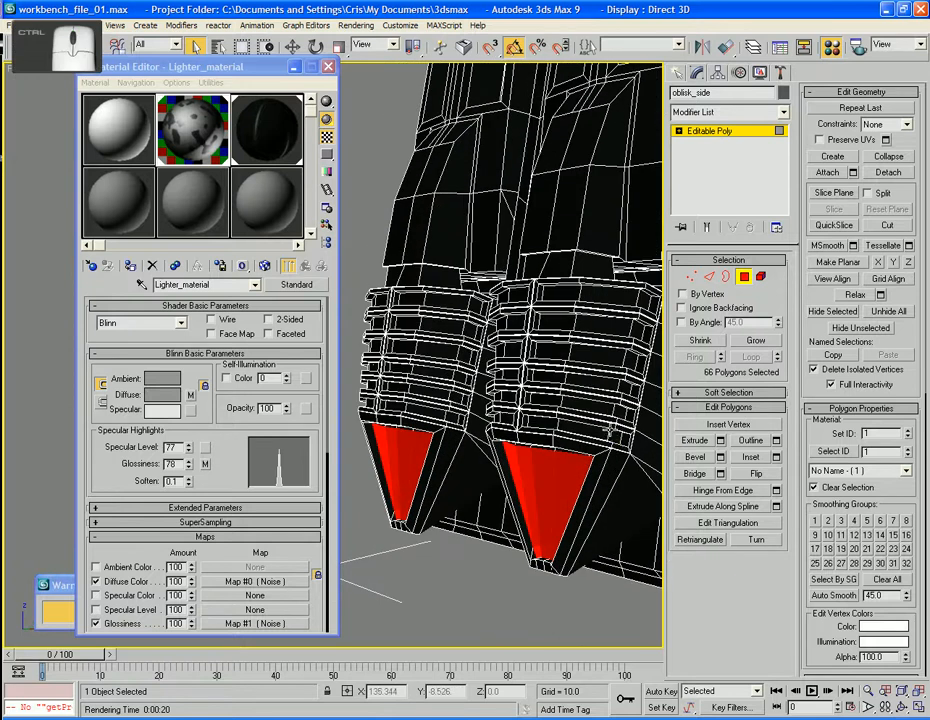
pyautogui.keyDown('ctrl'); pyautogui.click(613, 435); pyautogui.keyUp('ctrl')
pyautogui.keyDown('ctrl'); pyautogui.click(580, 430); pyautogui.keyUp('ctrl')
pyautogui.keyDown('ctrl'); pyautogui.click(546, 424); pyautogui.keyUp('ctrl')
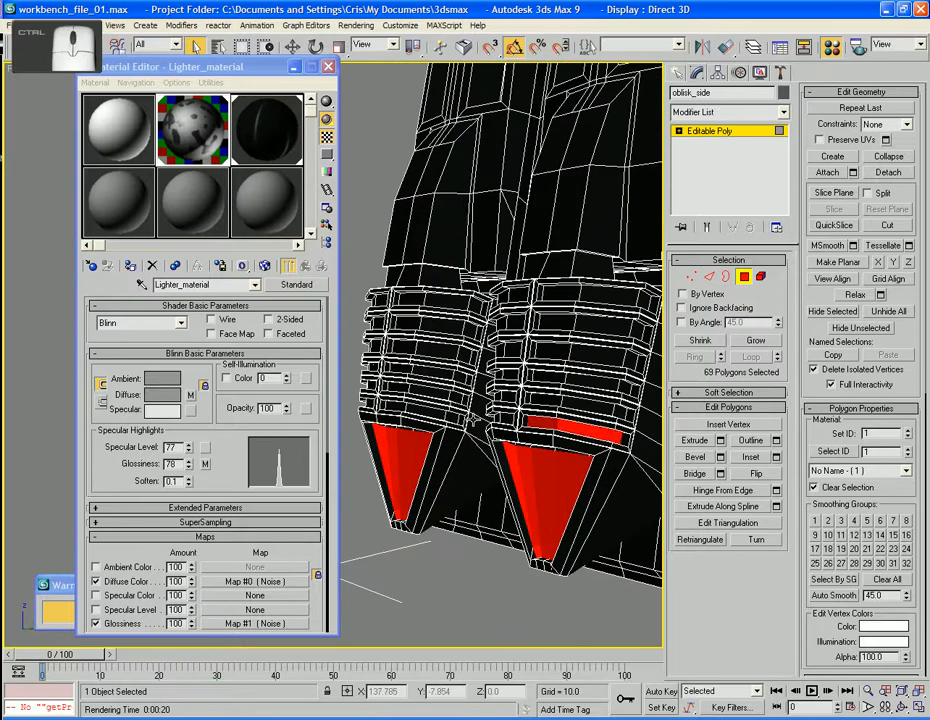
# Add the recessed faces in the lower three rows on the matching half of the first ribbed block to the selection
pyautogui.keyDown('ctrl'); pyautogui.click(450, 416); pyautogui.keyUp('ctrl')
pyautogui.keyDown('ctrl'); pyautogui.click(425, 410); pyautogui.keyUp('ctrl')
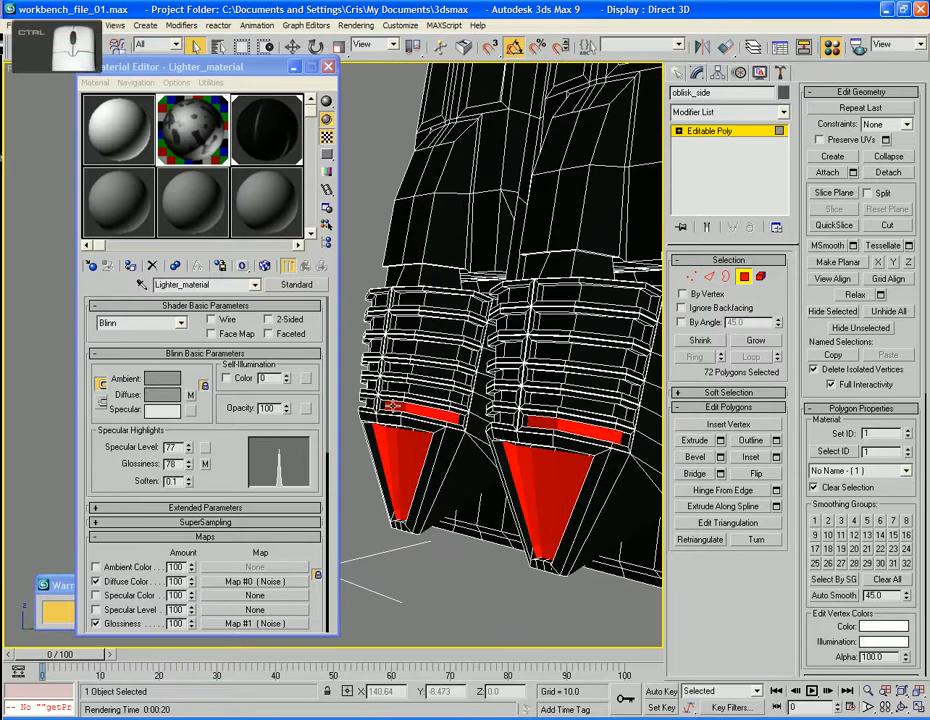
pyautogui.keyDown('ctrl'); pyautogui.click(452, 378); pyautogui.keyUp('ctrl')
pyautogui.keyDown('ctrl'); pyautogui.click(429, 371); pyautogui.keyUp('ctrl')
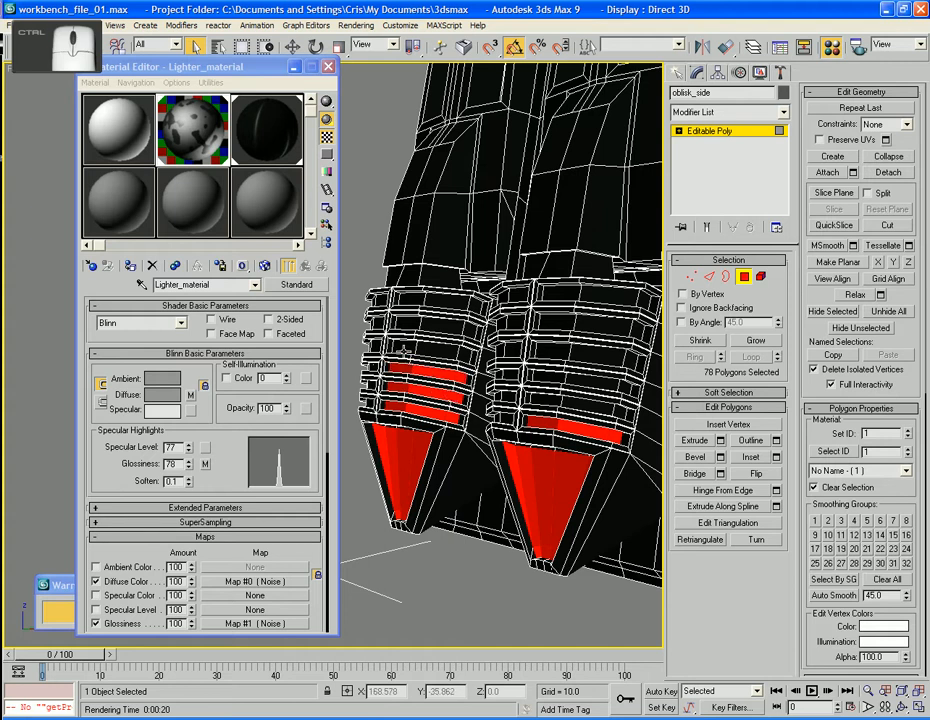
# Add the recessed faces in the upper three rows on the same half of the first ribbed block
pyautogui.keyDown('ctrl'); pyautogui.click(434, 348); pyautogui.keyUp('ctrl')
pyautogui.keyDown('ctrl'); pyautogui.click(462, 342); pyautogui.keyUp('ctrl')
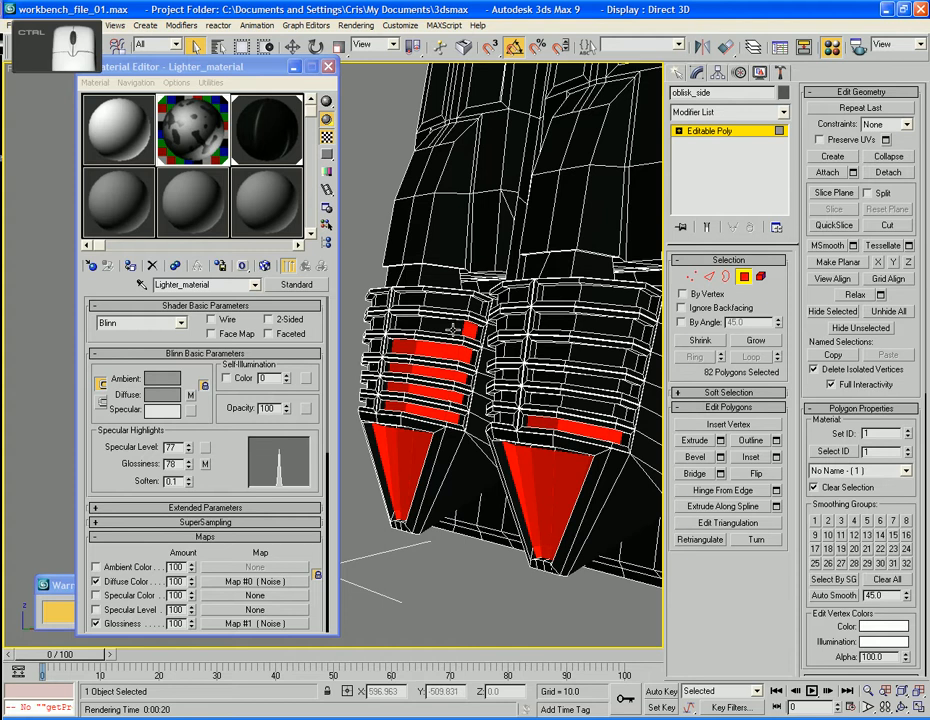
pyautogui.keyDown('ctrl'); pyautogui.click(426, 324); pyautogui.keyUp('ctrl')
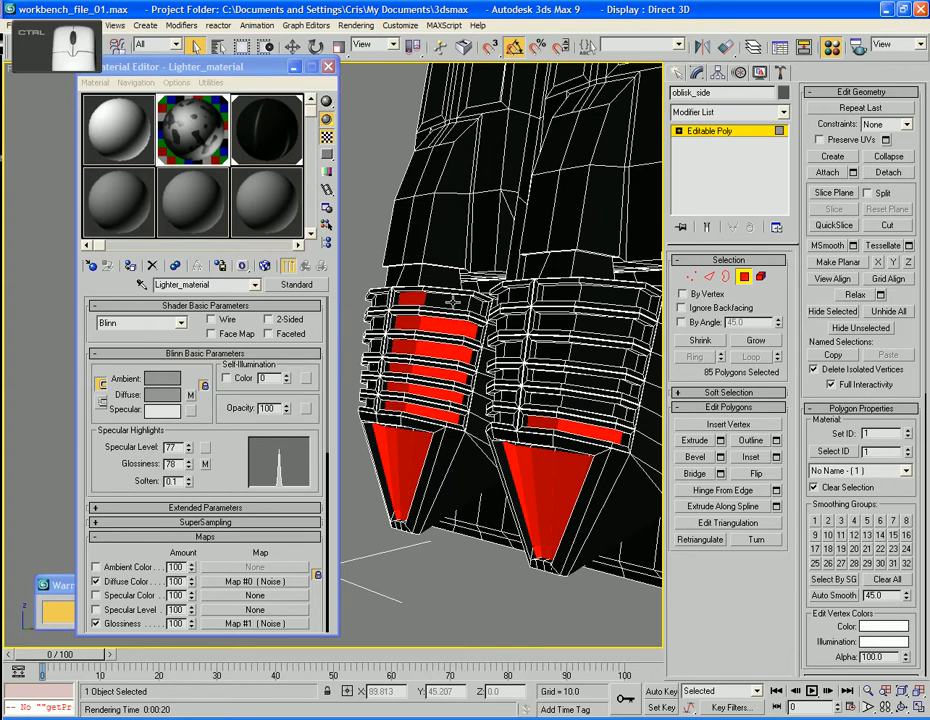
pyautogui.keyDown('ctrl'); pyautogui.click(452, 300); pyautogui.keyUp('ctrl')
pyautogui.keyDown('ctrl'); pyautogui.click(472, 304); pyautogui.keyUp('ctrl')
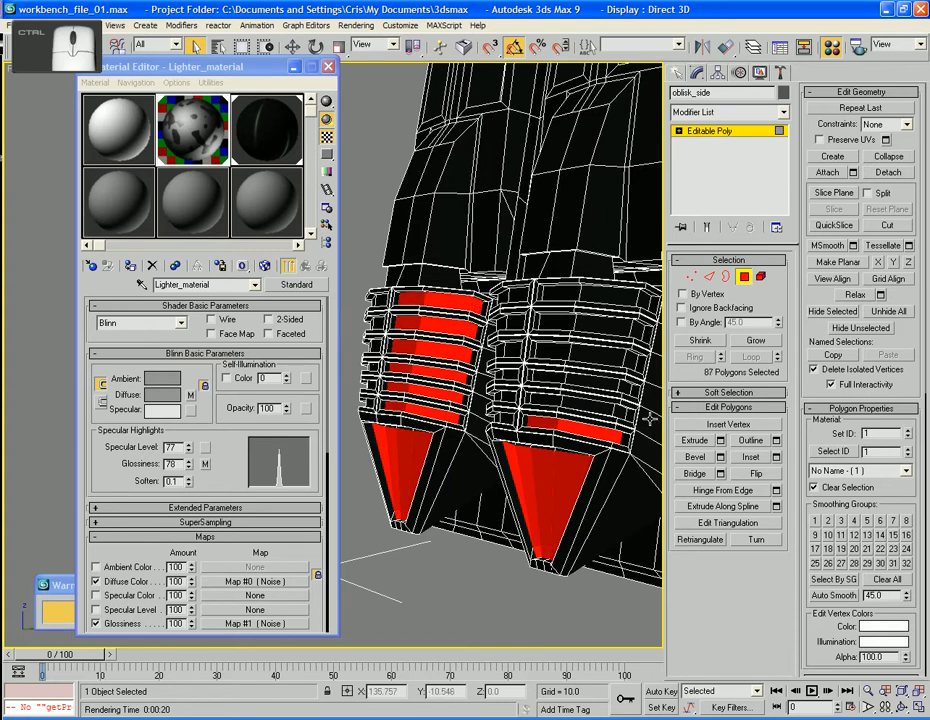
# Add the recessed faces of the second and third rows from the bottom on the started half of the middle ribbed block
pyautogui.keyDown('ctrl'); pyautogui.click(582, 400); pyautogui.keyUp('ctrl')
pyautogui.keyDown('ctrl'); pyautogui.click(619, 409); pyautogui.keyUp('ctrl')
pyautogui.keyDown('ctrl'); pyautogui.click(625, 386); pyautogui.keyUp('ctrl')
pyautogui.keyDown('ctrl'); pyautogui.click(586, 380); pyautogui.keyUp('ctrl')
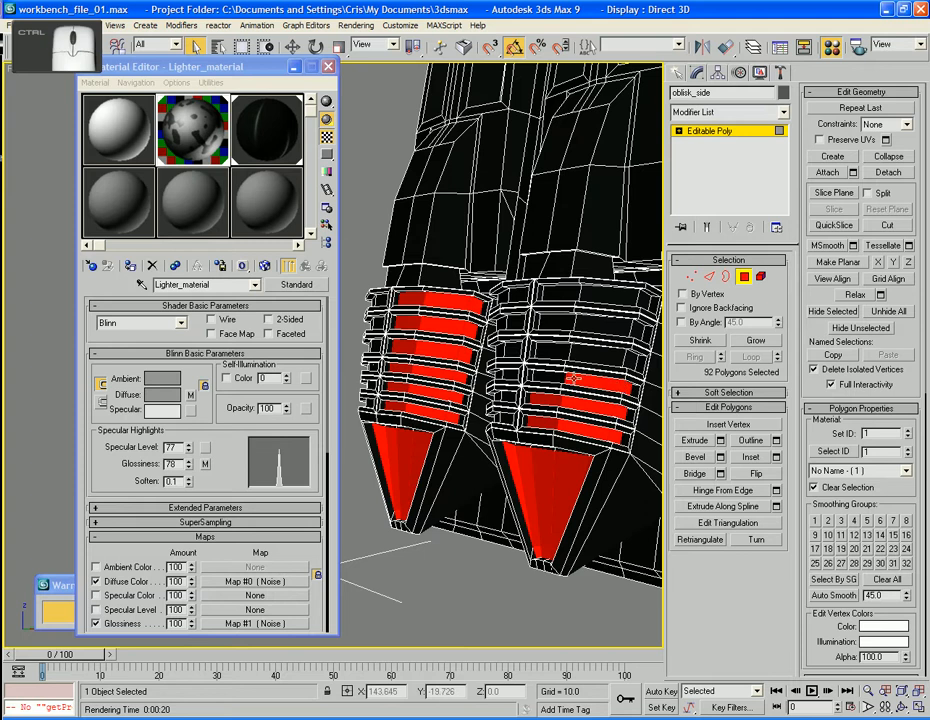
pyautogui.keyDown('ctrl'); pyautogui.click(550, 378); pyautogui.keyUp('ctrl')
# Add the recessed faces in the upper three rows on the same half of the middle ribbed block
pyautogui.keyDown('ctrl'); pyautogui.click(549, 352); pyautogui.keyUp('ctrl')
pyautogui.keyDown('ctrl'); pyautogui.click(582, 353); pyautogui.keyUp('ctrl')
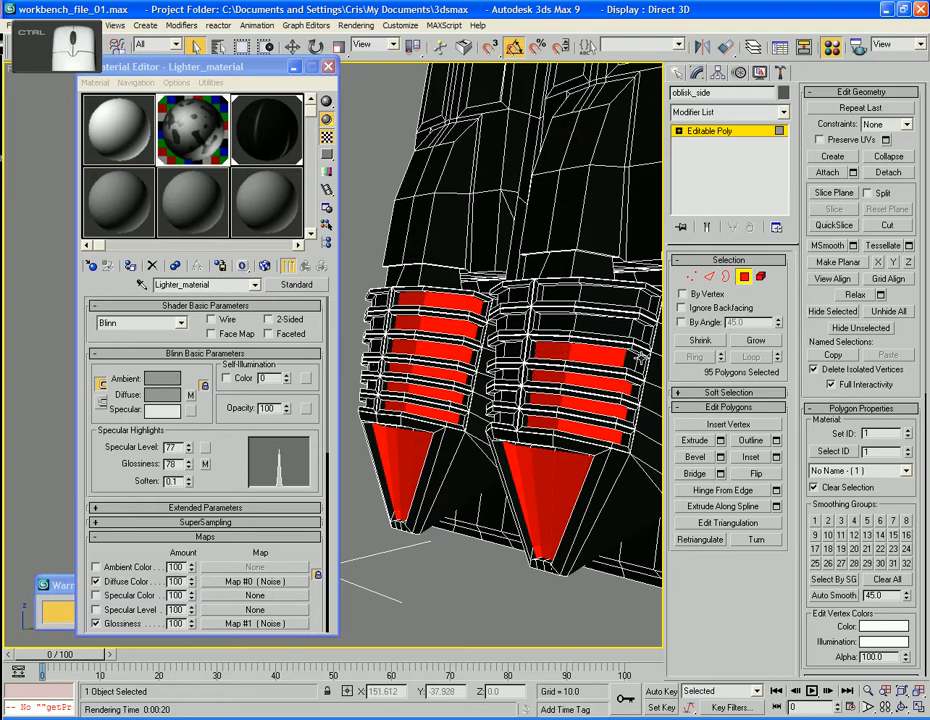
pyautogui.keyDown('ctrl'); pyautogui.click(636, 330); pyautogui.keyUp('ctrl')
pyautogui.keyDown('ctrl'); pyautogui.click(622, 325); pyautogui.keyUp('ctrl')
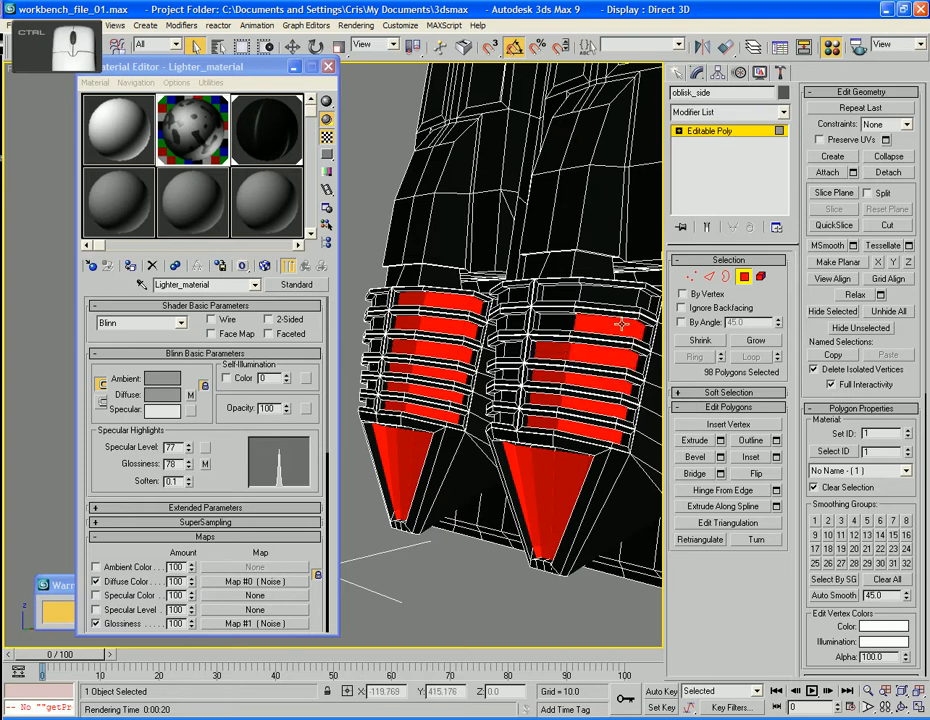
pyautogui.keyDown('ctrl'); pyautogui.click(562, 324); pyautogui.keyUp('ctrl')
pyautogui.keyDown('ctrl'); pyautogui.click(561, 291); pyautogui.keyUp('ctrl')
pyautogui.keyDown('ctrl'); pyautogui.click(586, 293); pyautogui.keyUp('ctrl')
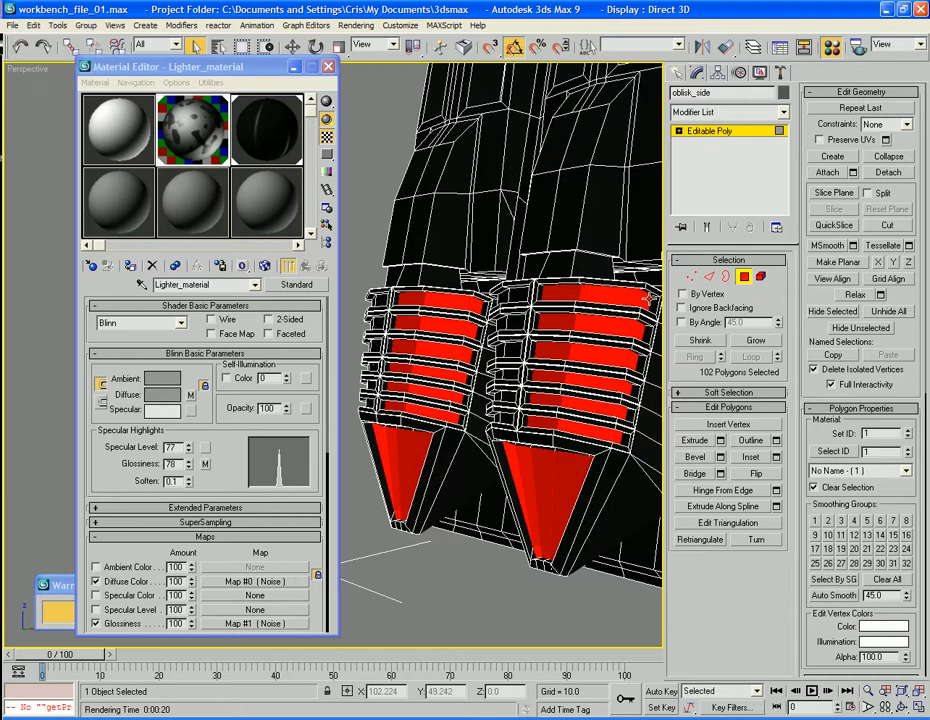
# Add the recessed faces in the upper three rows on the other half of the middle ribbed block
pyautogui.keyDown('alt'); pyautogui.moveTo(440, 252); pyautogui.dragTo(290, 200, button='middle'); pyautogui.keyUp('alt')
pyautogui.keyDown('alt'); pyautogui.moveTo(380, 205); pyautogui.dragTo(505, 250, button='middle'); pyautogui.keyUp('alt')
pyautogui.keyDown('ctrl'); pyautogui.click(505, 248); pyautogui.keyUp('ctrl')
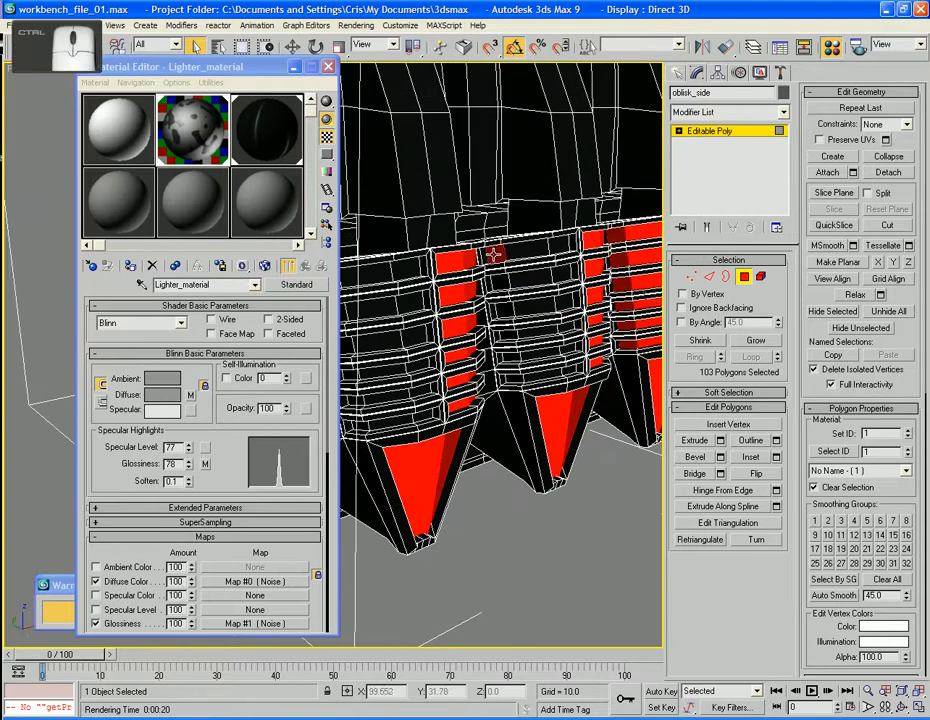
pyautogui.keyDown('ctrl'); pyautogui.click(516, 251); pyautogui.keyUp('ctrl')
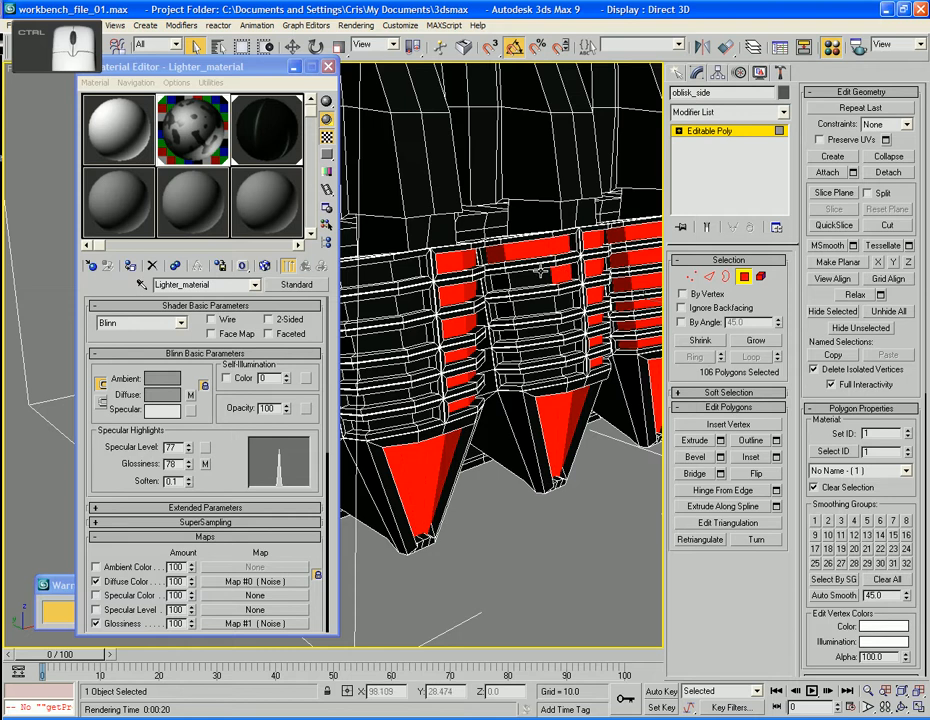
pyautogui.keyDown('ctrl'); pyautogui.click(539, 277); pyautogui.keyUp('ctrl')
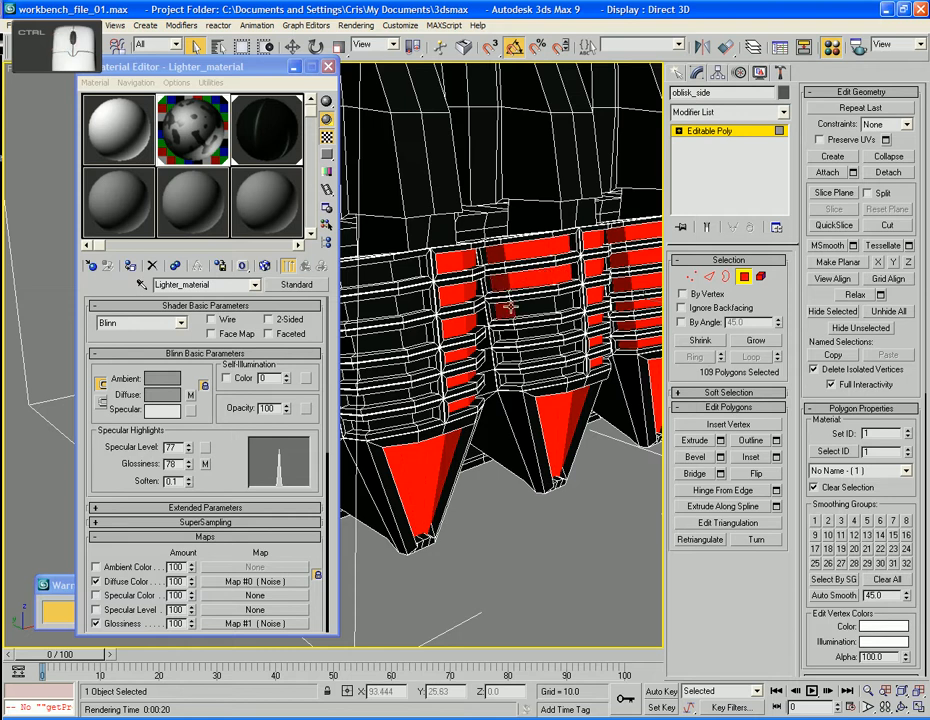
pyautogui.keyDown('ctrl'); pyautogui.click(544, 306); pyautogui.keyUp('ctrl')
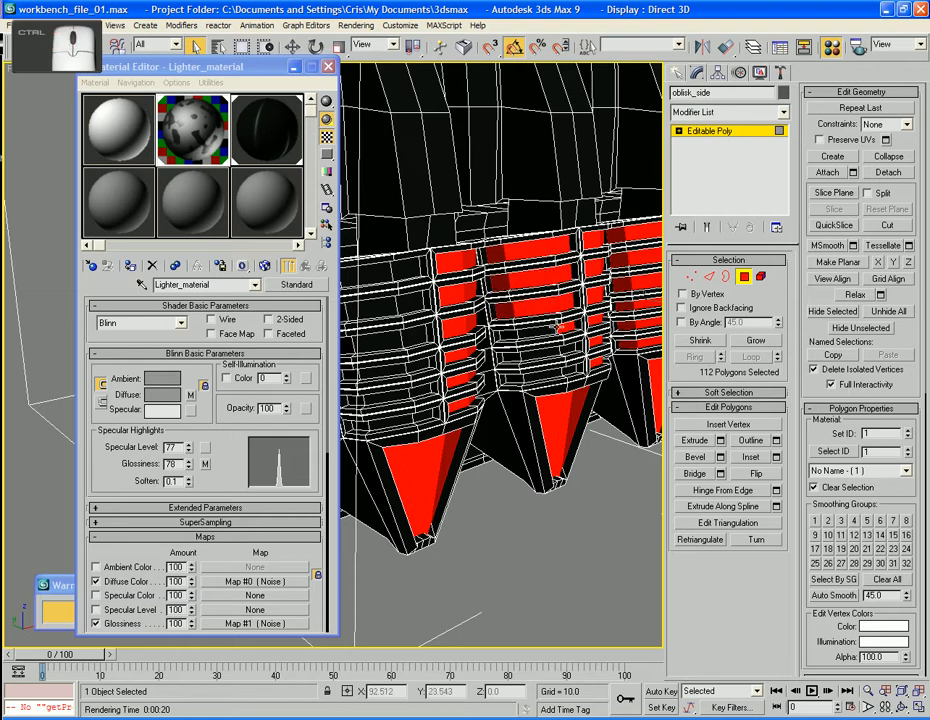
# Add the recessed faces in the lower three rows on the other half of the middle ribbed block
pyautogui.keyDown('ctrl'); pyautogui.click(518, 331); pyautogui.keyUp('ctrl')
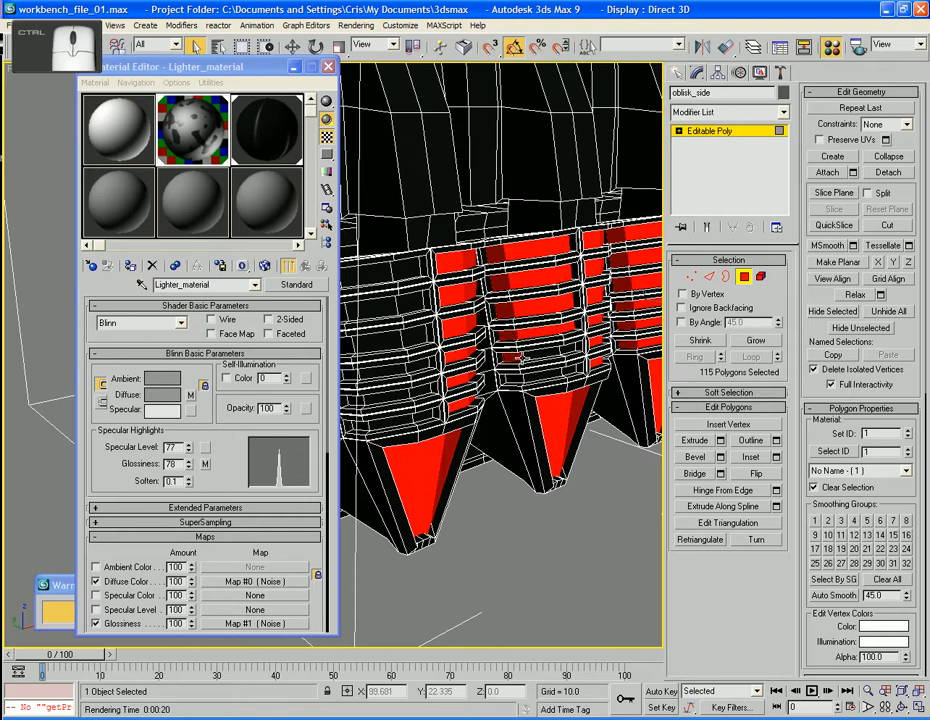
pyautogui.keyDown('ctrl'); pyautogui.click(514, 356); pyautogui.keyUp('ctrl')
pyautogui.keyDown('ctrl'); pyautogui.click(566, 364); pyautogui.keyUp('ctrl')
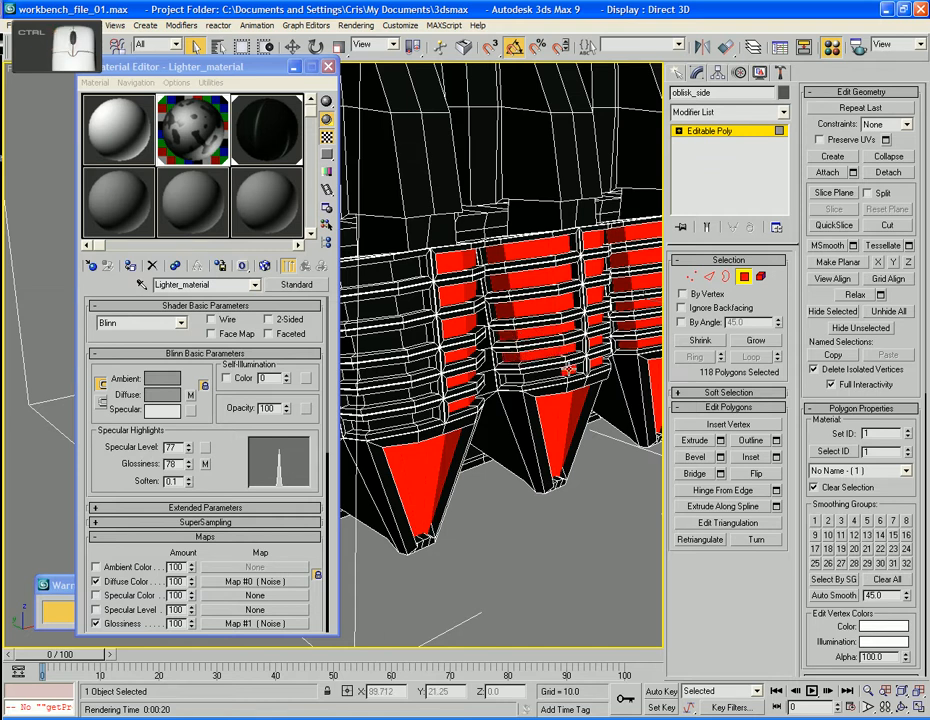
pyautogui.keyDown('ctrl'); pyautogui.click(545, 373); pyautogui.keyUp('ctrl')
# Add the recessed faces in the lower three rows on the other half of the first ribbed block
pyautogui.moveTo(470, 378); pyautogui.dragTo(564, 376, button='middle')
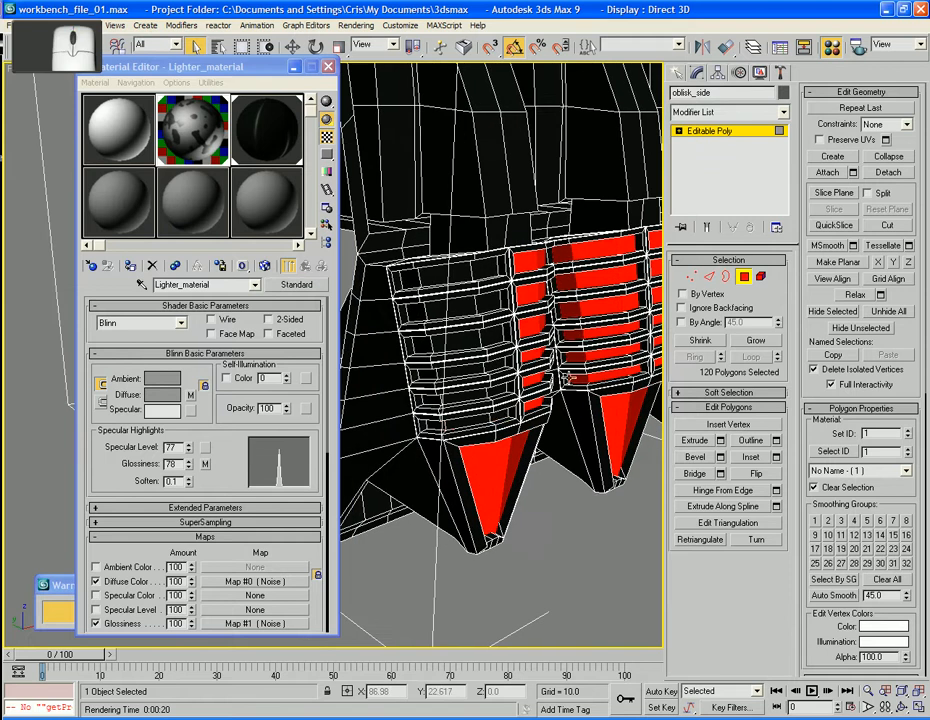
pyautogui.keyDown('ctrl'); pyautogui.click(492, 415); pyautogui.keyUp('ctrl')
pyautogui.keyDown('ctrl'); pyautogui.click(460, 421); pyautogui.keyUp('ctrl')
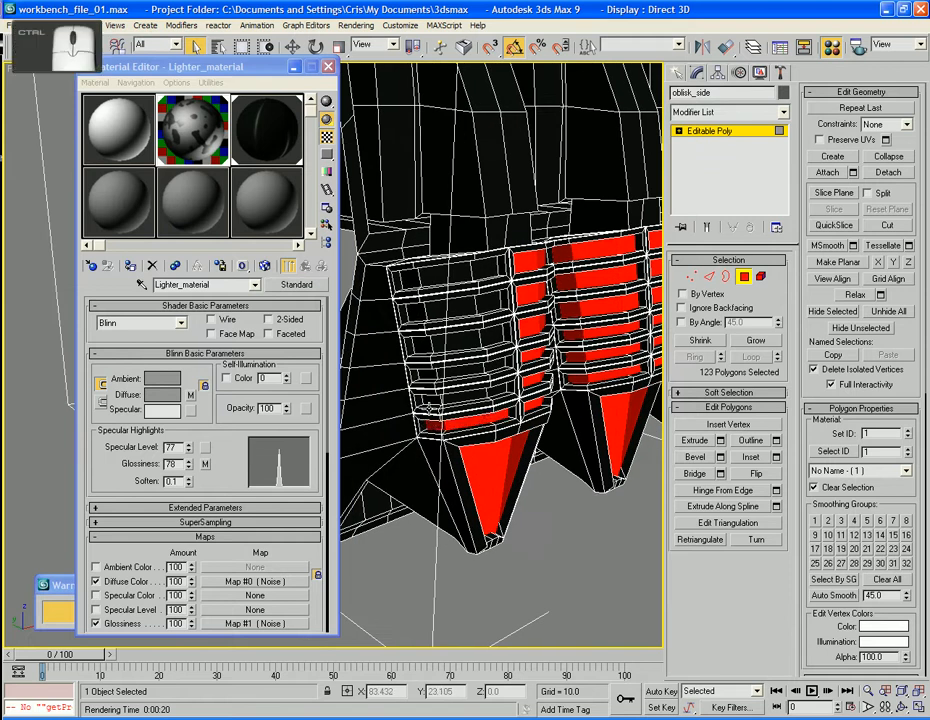
pyautogui.keyDown('ctrl'); pyautogui.click(428, 401); pyautogui.keyUp('ctrl')
pyautogui.keyDown('ctrl'); pyautogui.click(484, 397); pyautogui.keyUp('ctrl')
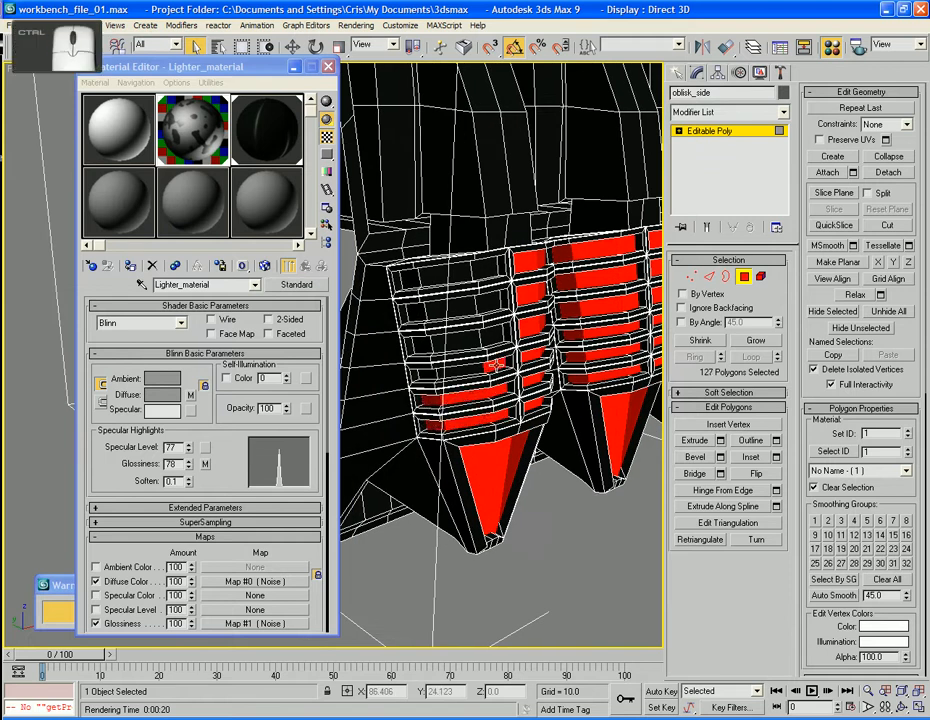
pyautogui.keyDown('ctrl'); pyautogui.click(436, 372); pyautogui.keyUp('ctrl')
# Add the recessed faces in the upper three rows on the other half of the first ribbed block
pyautogui.keyDown('ctrl'); pyautogui.click(425, 348); pyautogui.keyUp('ctrl')
pyautogui.keyDown('ctrl'); pyautogui.click(446, 342); pyautogui.keyUp('ctrl')
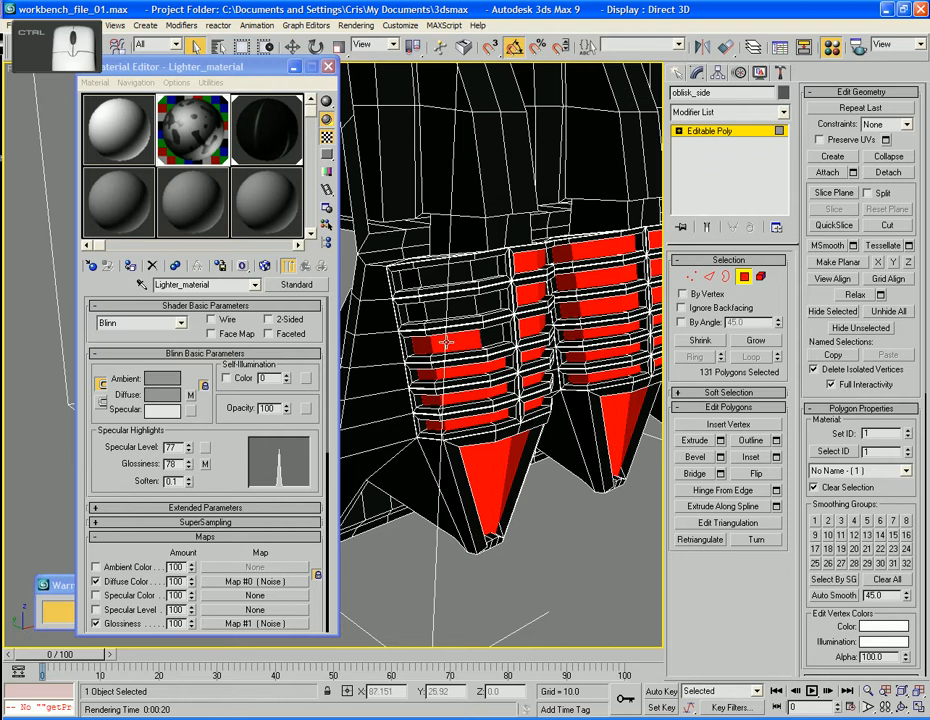
pyautogui.keyDown('ctrl'); pyautogui.click(478, 306); pyautogui.keyUp('ctrl')
pyautogui.keyDown('ctrl'); pyautogui.click(460, 306); pyautogui.keyUp('ctrl')
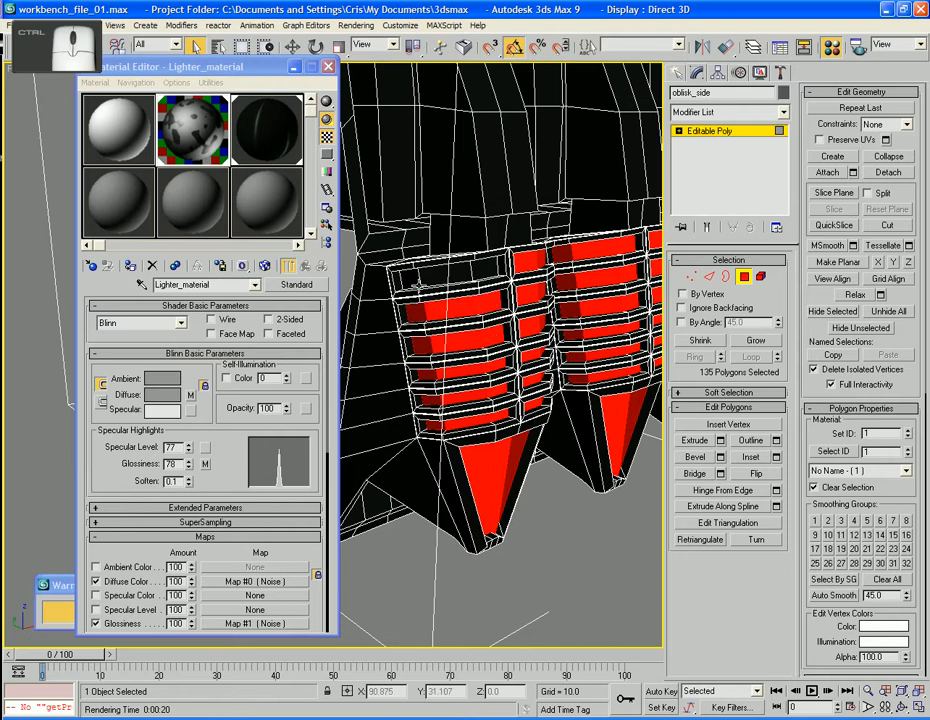
pyautogui.keyDown('ctrl'); pyautogui.click(418, 285); pyautogui.keyUp('ctrl')
pyautogui.keyDown('ctrl'); pyautogui.click(466, 269); pyautogui.keyUp('ctrl')
pyautogui.keyDown('ctrl'); pyautogui.click(478, 272); pyautogui.keyUp('ctrl')
# Add the recessed panel faces around the two raised bars on the column above the first ribbed block
pyautogui.scroll(-4, 478, 272)
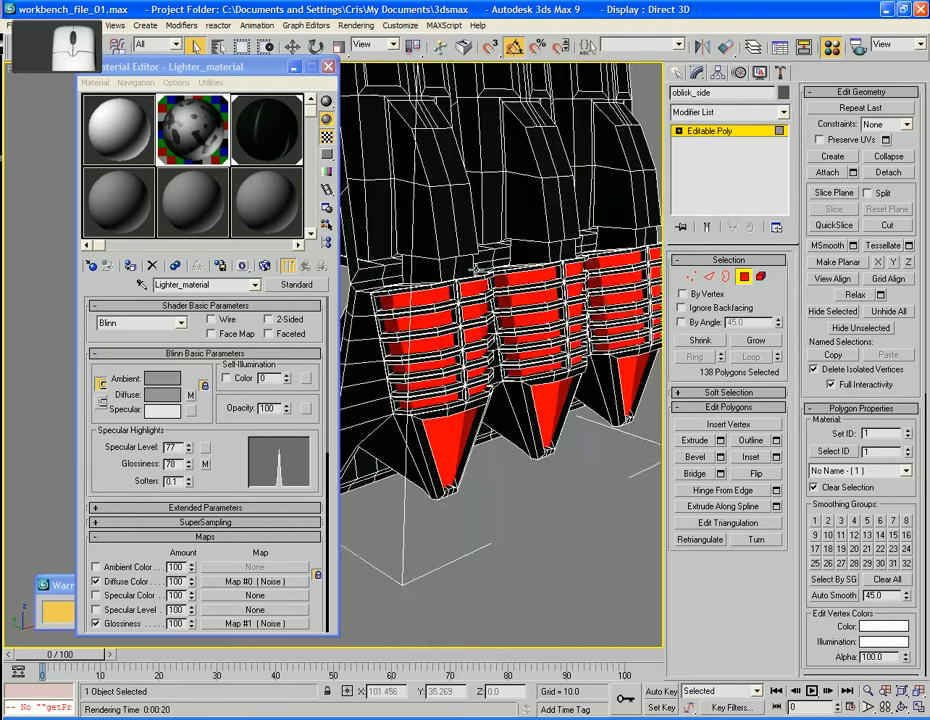
pyautogui.moveTo(476, 273); pyautogui.dragTo(508, 443, button='middle')
pyautogui.scroll(8, 507, 437)
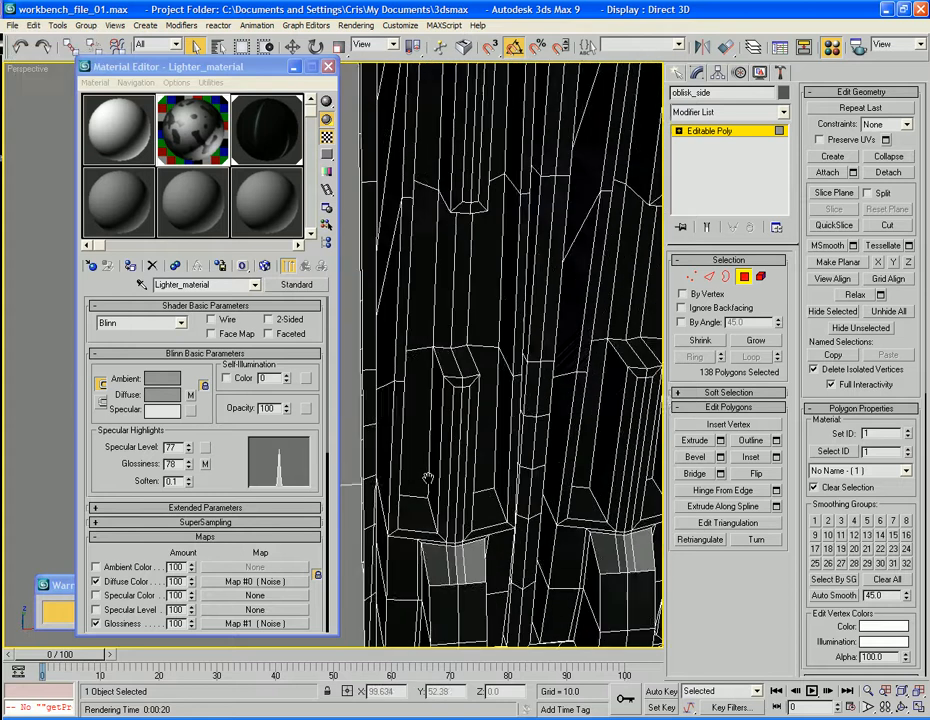
pyautogui.keyDown('ctrl'); pyautogui.click(426, 449); pyautogui.keyUp('ctrl')
pyautogui.keyDown('ctrl'); pyautogui.click(421, 287); pyautogui.keyUp('ctrl')
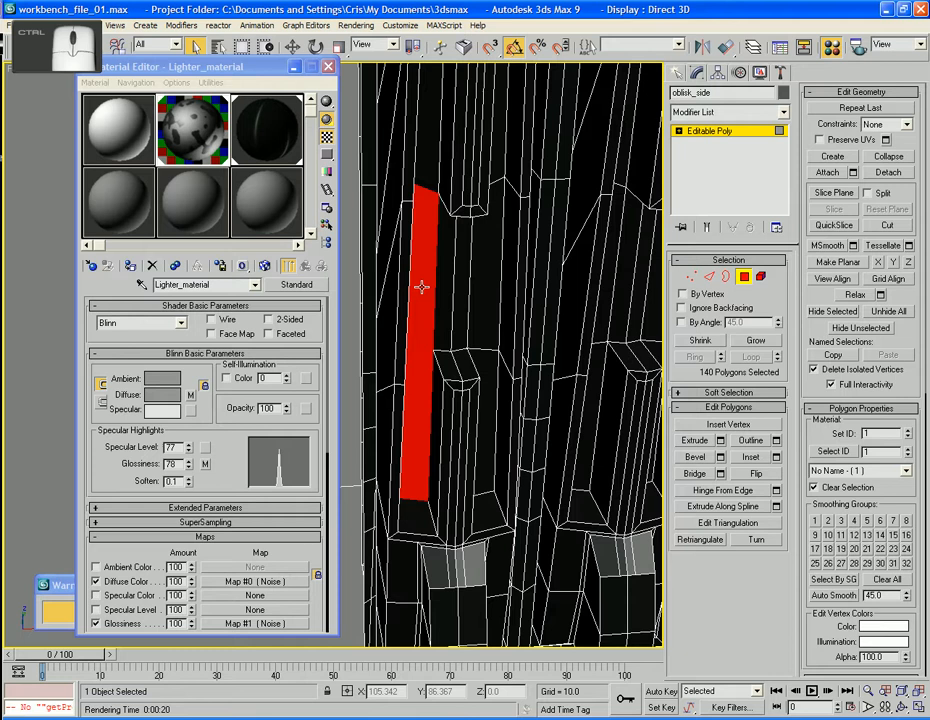
pyautogui.keyDown('ctrl'); pyautogui.click(423, 175); pyautogui.keyUp('ctrl')
pyautogui.keyDown('ctrl'); pyautogui.click(456, 266); pyautogui.keyUp('ctrl')
pyautogui.keyDown('ctrl'); pyautogui.click(476, 268); pyautogui.keyUp('ctrl')
pyautogui.keyDown('ctrl'); pyautogui.click(503, 240); pyautogui.keyUp('ctrl')
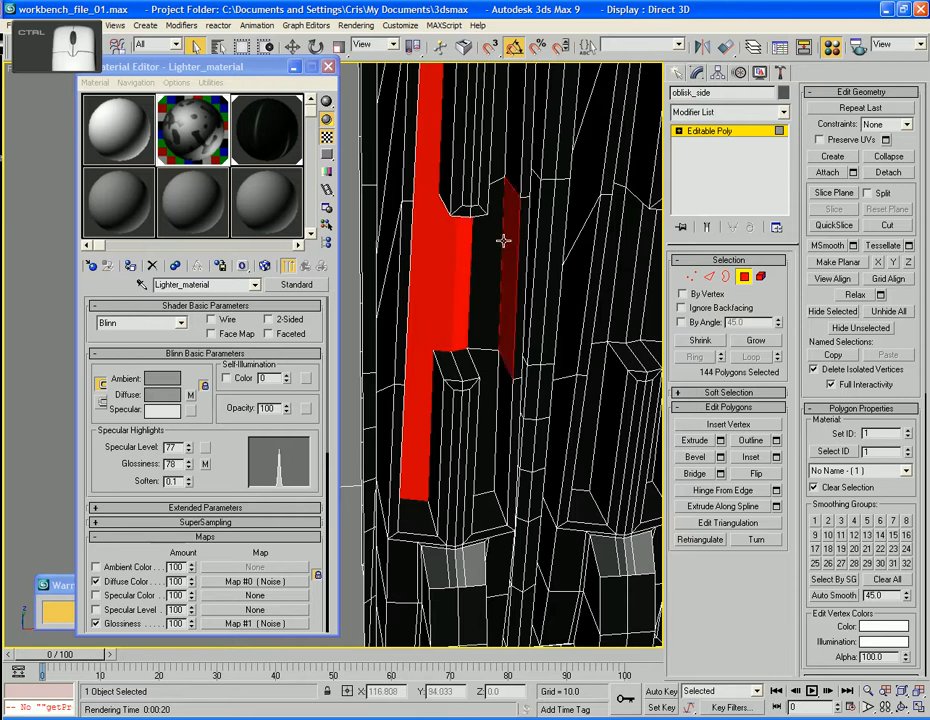
pyautogui.keyDown('ctrl'); pyautogui.click(493, 163); pyautogui.keyUp('ctrl')
pyautogui.keyDown('ctrl'); pyautogui.click(352, 300); pyautogui.keyUp('ctrl')
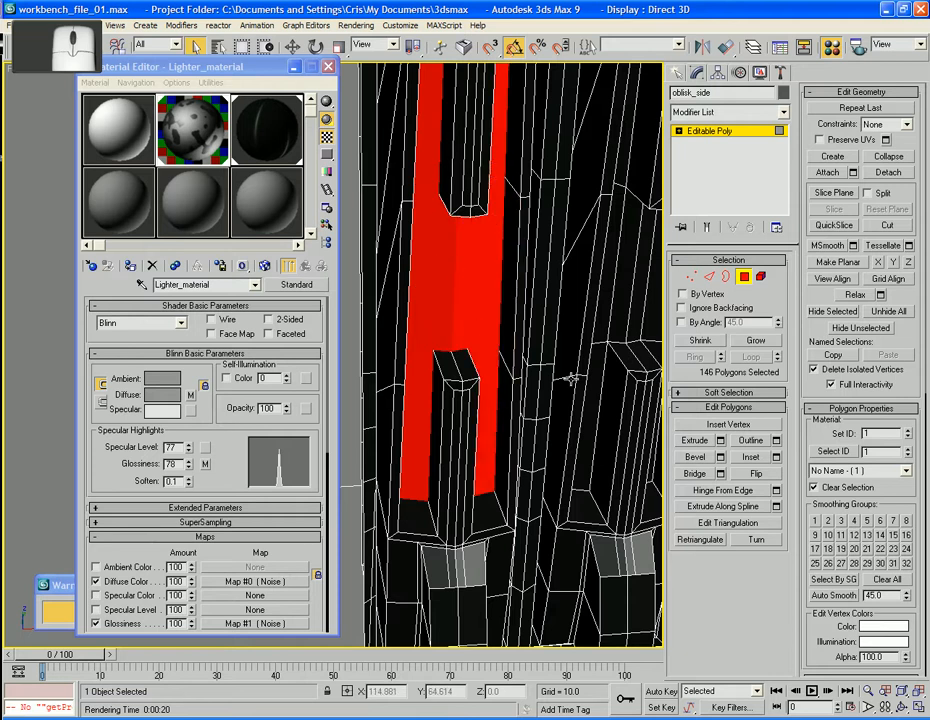
# Add the recessed panel faces around the two raised bars on the middle column to the selection
pyautogui.keyDown('alt'); pyautogui.moveTo(352, 300); pyautogui.dragTo(426, 407, button='middle'); pyautogui.keyUp('alt')
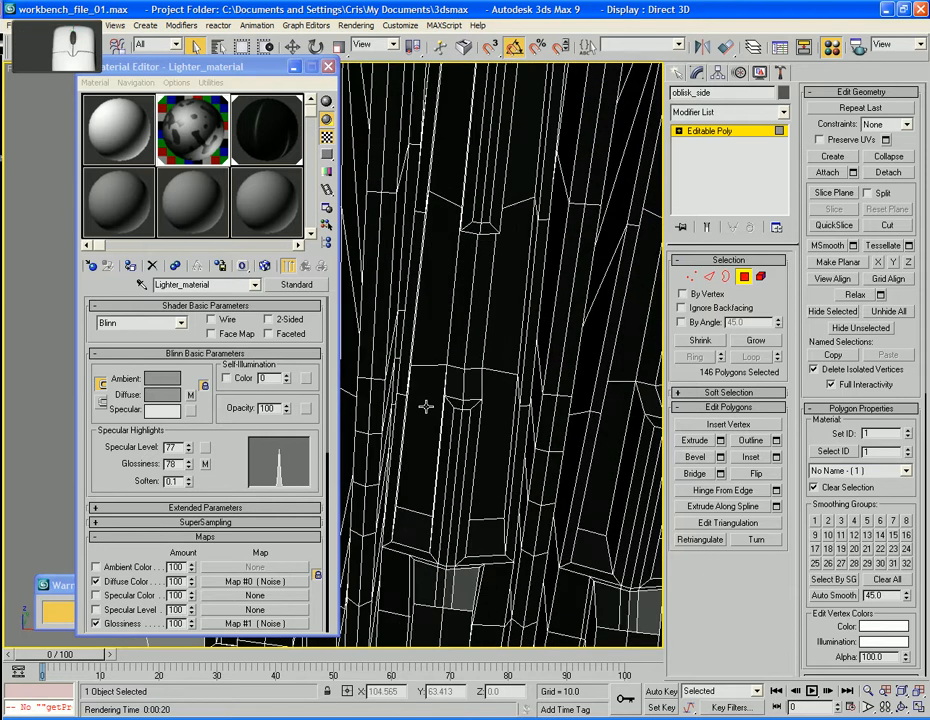
pyautogui.keyDown('ctrl'); pyautogui.click(426, 407); pyautogui.keyUp('ctrl')
pyautogui.keyDown('ctrl'); pyautogui.click(428, 276); pyautogui.keyUp('ctrl')
pyautogui.keyDown('ctrl'); pyautogui.click(452, 187); pyautogui.keyUp('ctrl')
pyautogui.keyDown('ctrl'); pyautogui.click(463, 290); pyautogui.keyUp('ctrl')
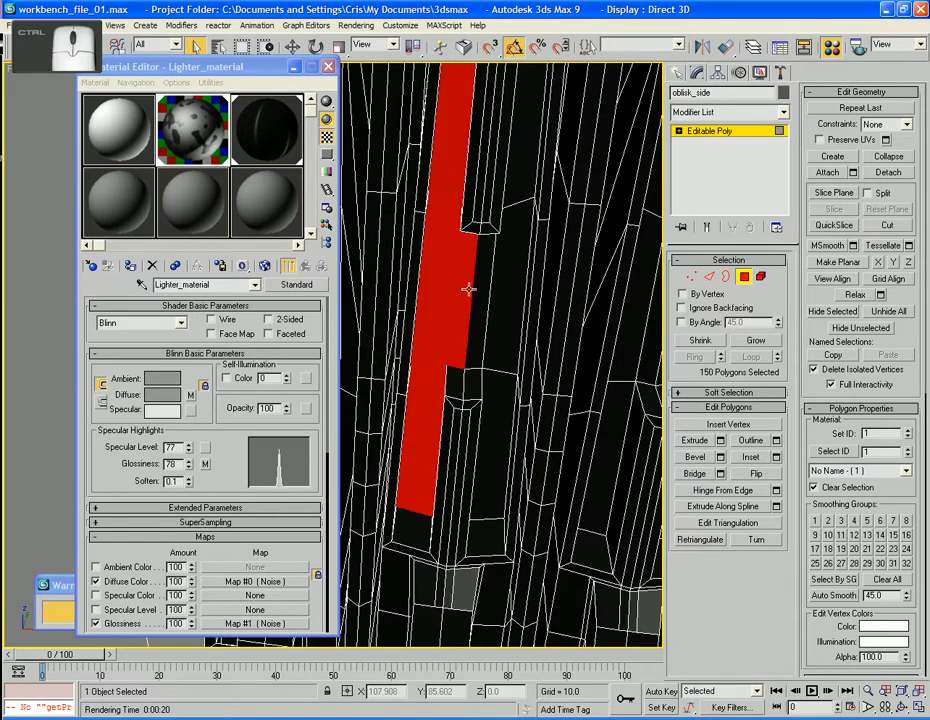
pyautogui.keyDown('ctrl'); pyautogui.click(480, 292); pyautogui.keyUp('ctrl')
pyautogui.keyDown('ctrl'); pyautogui.click(522, 166); pyautogui.keyUp('ctrl')
pyautogui.keyDown('ctrl'); pyautogui.click(516, 254); pyautogui.keyUp('ctrl')
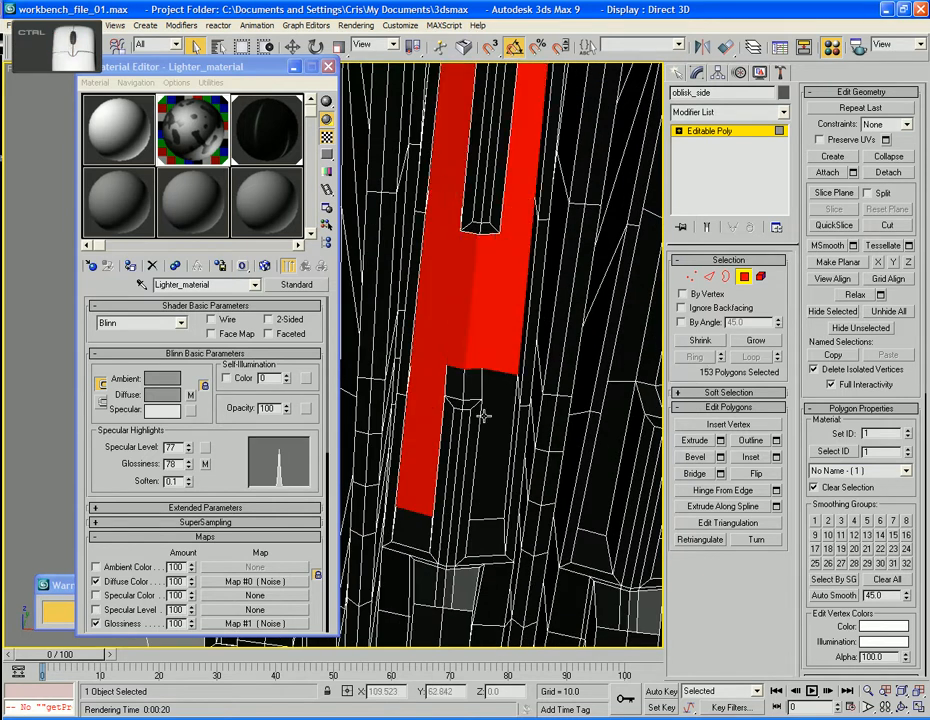
pyautogui.keyDown('ctrl'); pyautogui.click(486, 428); pyautogui.keyUp('ctrl')
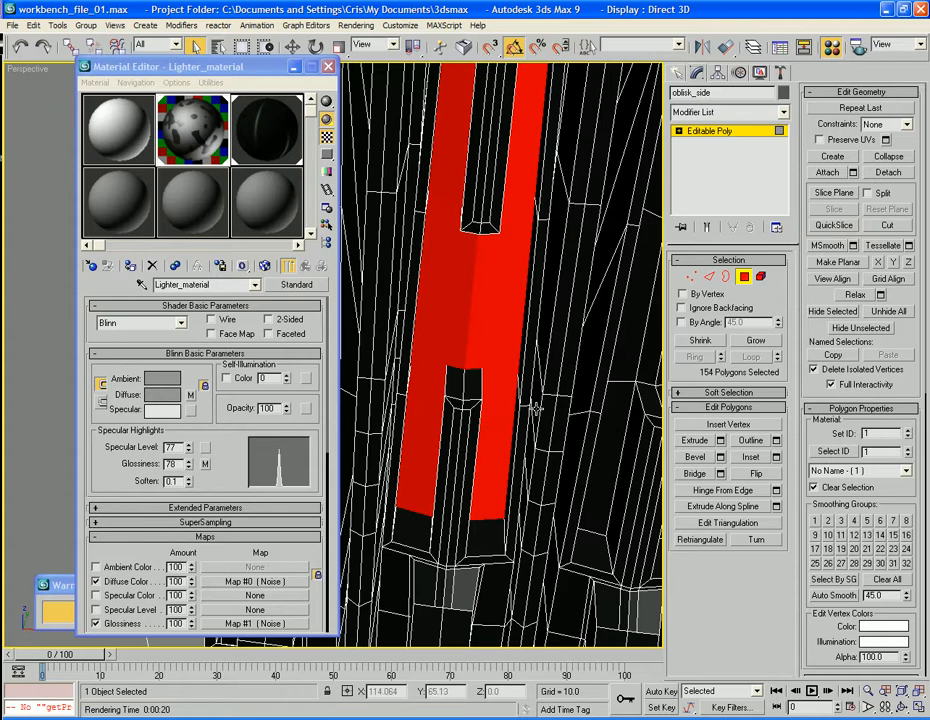
# Add the recessed panel faces around the two raised bars on the third column, including the strips beside the upper bar
pyautogui.moveTo(390, 296); pyautogui.dragTo(376, 393, button='middle')
pyautogui.keyDown('ctrl'); pyautogui.click(440, 450); pyautogui.keyUp('ctrl')
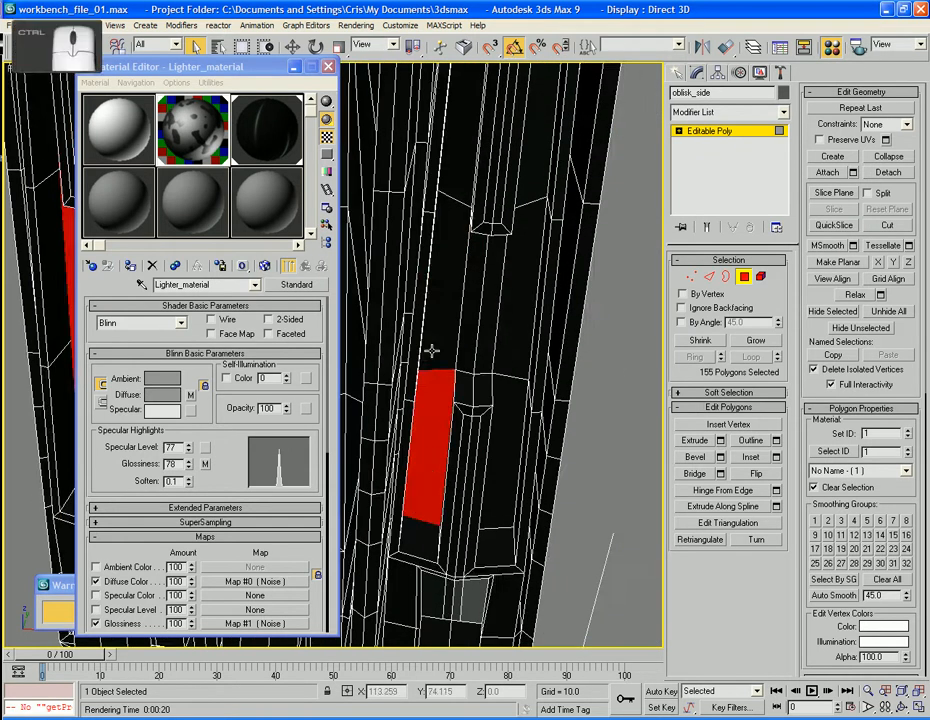
pyautogui.keyDown('ctrl'); pyautogui.click(477, 322); pyautogui.keyUp('ctrl')
pyautogui.keyDown('ctrl'); pyautogui.click(477, 316); pyautogui.keyUp('ctrl')
pyautogui.keyDown('ctrl'); pyautogui.click(488, 316); pyautogui.keyUp('ctrl')
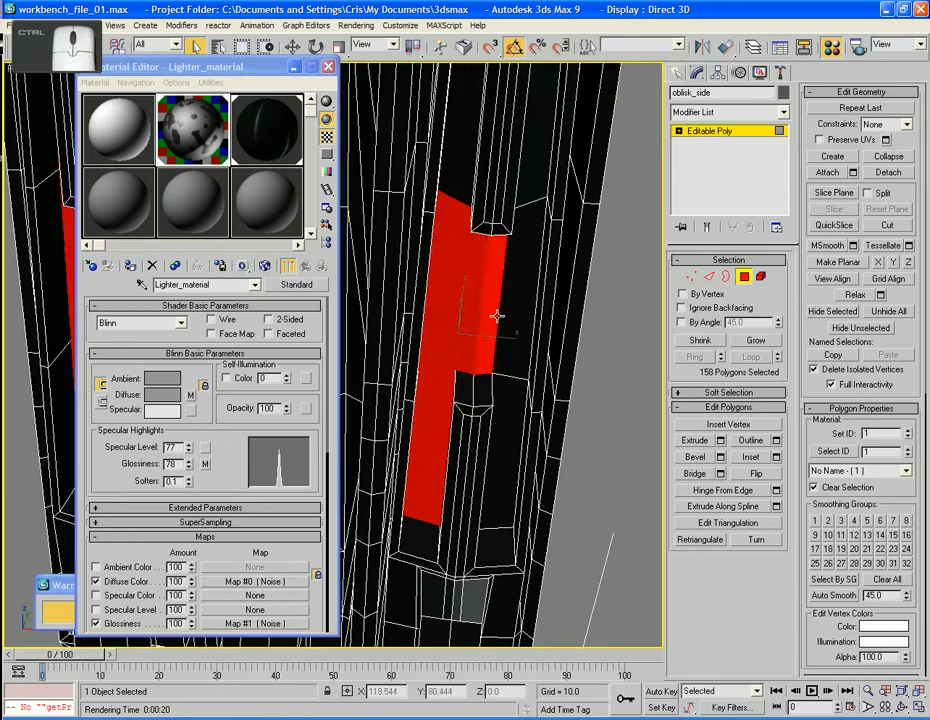
pyautogui.keyDown('ctrl'); pyautogui.click(511, 388); pyautogui.keyUp('ctrl')
pyautogui.keyDown('ctrl'); pyautogui.click(511, 330); pyautogui.keyUp('ctrl')
pyautogui.keyDown('ctrl'); pyautogui.click(483, 310); pyautogui.keyUp('ctrl')
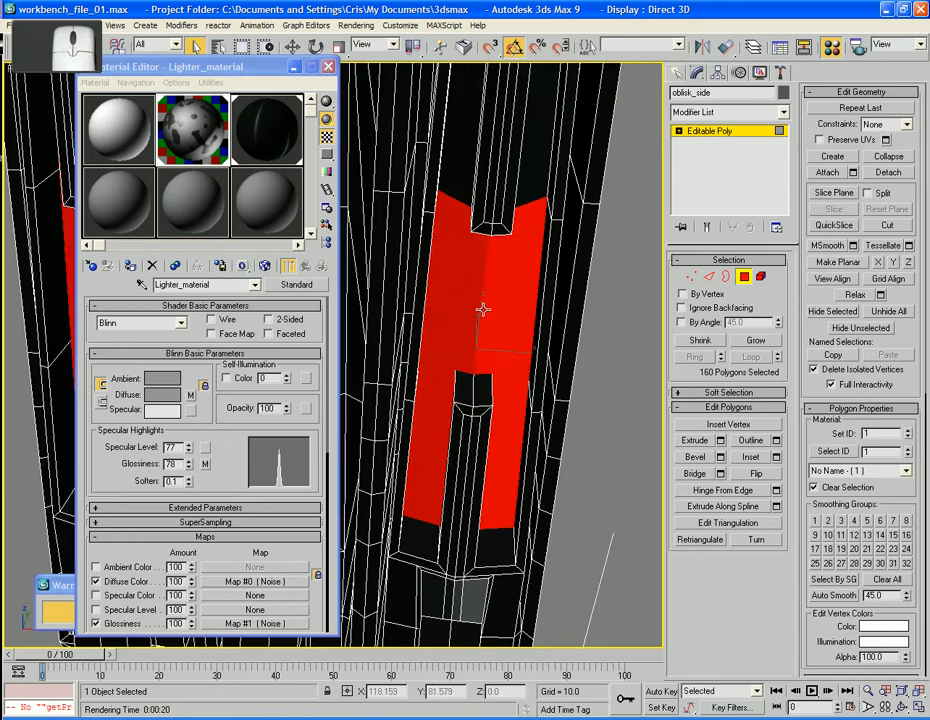
pyautogui.moveTo(483, 310); pyautogui.dragTo(480, 401, button='middle')
pyautogui.keyDown('ctrl'); pyautogui.click(523, 276); pyautogui.keyUp('ctrl')
pyautogui.keyDown('ctrl'); pyautogui.click(494, 260); pyautogui.keyUp('ctrl')
pyautogui.scroll(-2, 577, 368)
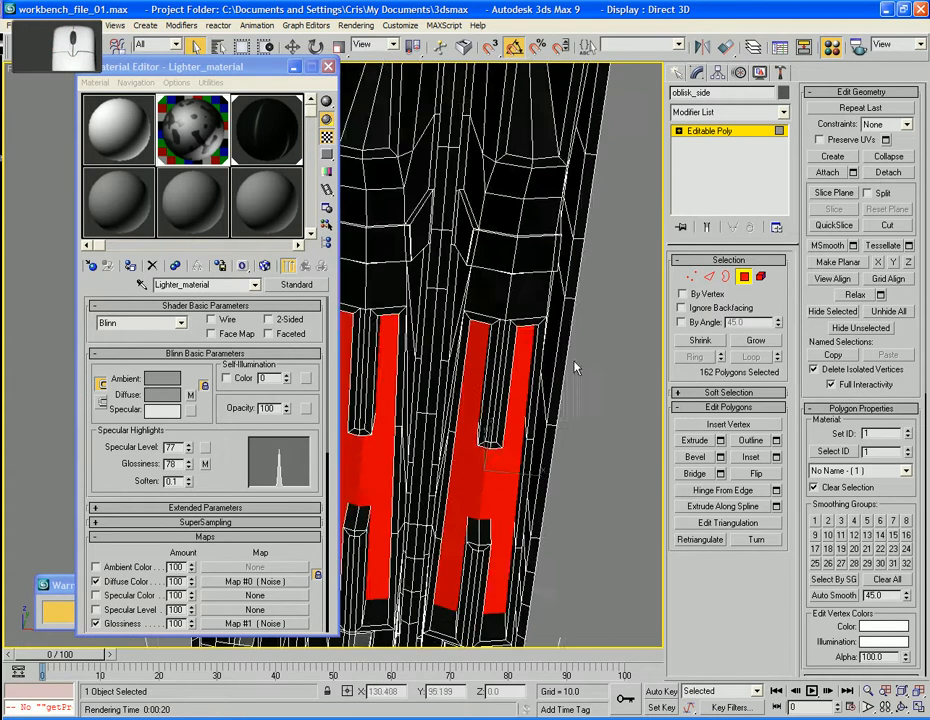
pyautogui.keyDown('alt'); pyautogui.moveTo(512, 325); pyautogui.dragTo(590, 392, button='middle'); pyautogui.keyUp('alt')
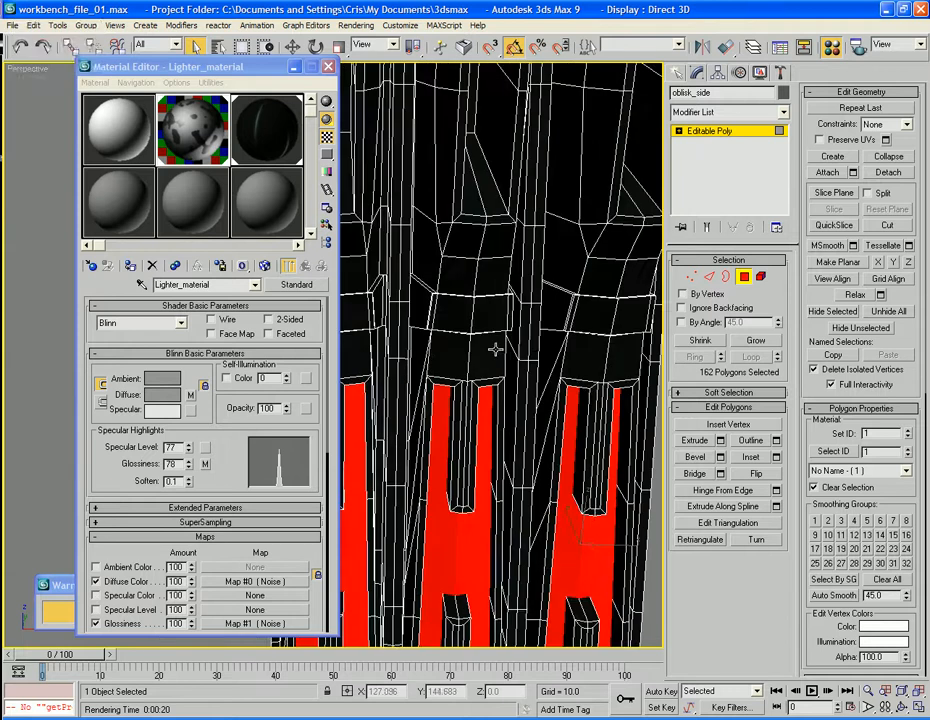
pyautogui.keyDown('alt'); pyautogui.moveTo(494, 349); pyautogui.dragTo(492, 397, button='middle'); pyautogui.keyUp('alt')
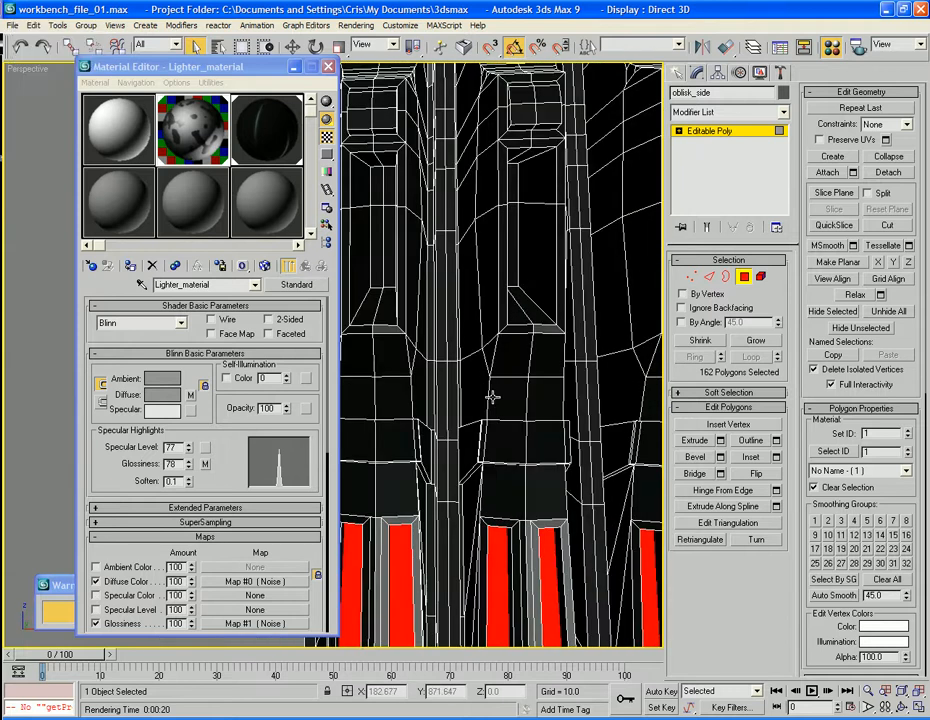
# Add the four back faces of the tall recess above the red panels on the first outer column to the selection
pyautogui.keyDown('ctrl'); pyautogui.click(380, 178); pyautogui.keyUp('ctrl')
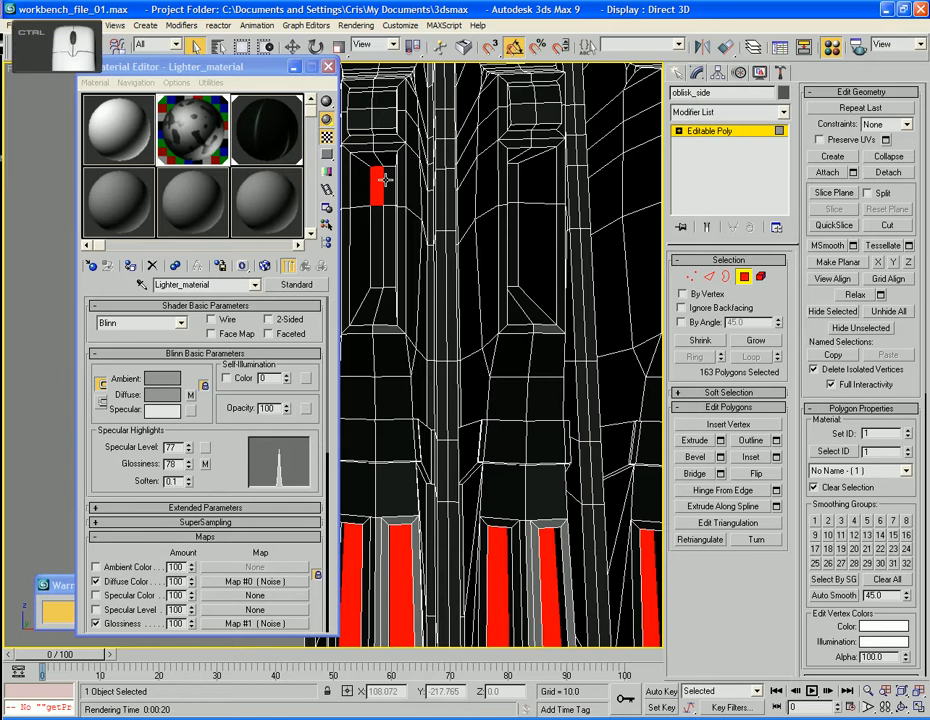
pyautogui.keyDown('ctrl'); pyautogui.click(388, 179); pyautogui.keyUp('ctrl')
pyautogui.keyDown('ctrl'); pyautogui.click(388, 245); pyautogui.keyUp('ctrl')
pyautogui.keyDown('ctrl'); pyautogui.click(380, 243); pyautogui.keyUp('ctrl')
# Add the four back faces of the matching tall recess on the middle column to the selection
pyautogui.moveTo(503, 240); pyautogui.dragTo(440, 239, button='middle')
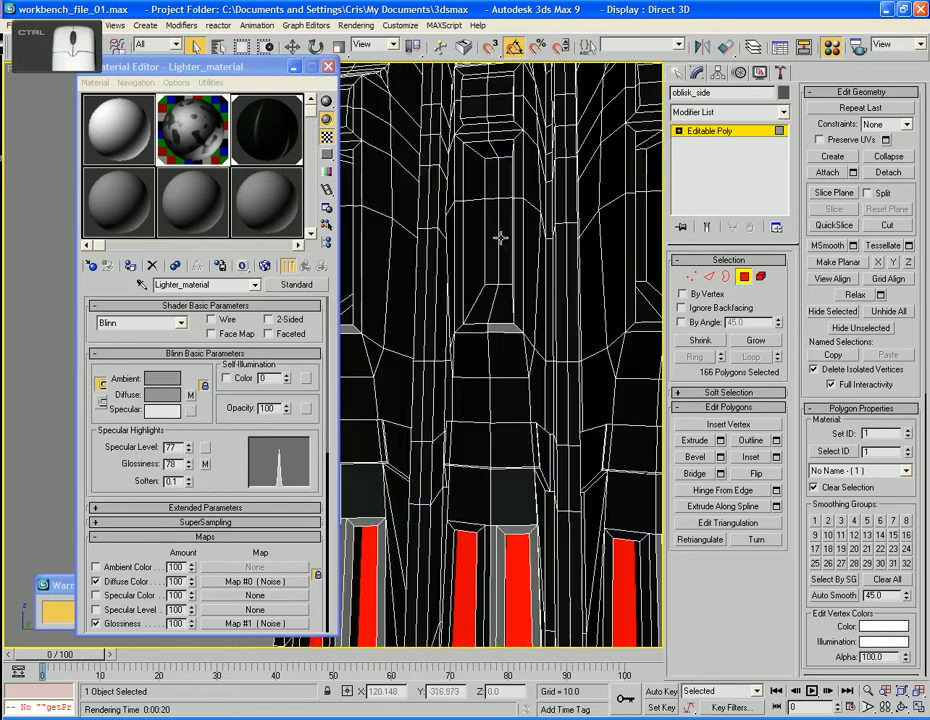
pyautogui.keyDown('ctrl'); pyautogui.click(491, 180); pyautogui.keyUp('ctrl')
pyautogui.keyDown('ctrl'); pyautogui.click(505, 180); pyautogui.keyUp('ctrl')
pyautogui.keyDown('ctrl'); pyautogui.click(505, 240); pyautogui.keyUp('ctrl')
pyautogui.keyDown('ctrl'); pyautogui.click(493, 235); pyautogui.keyUp('ctrl')
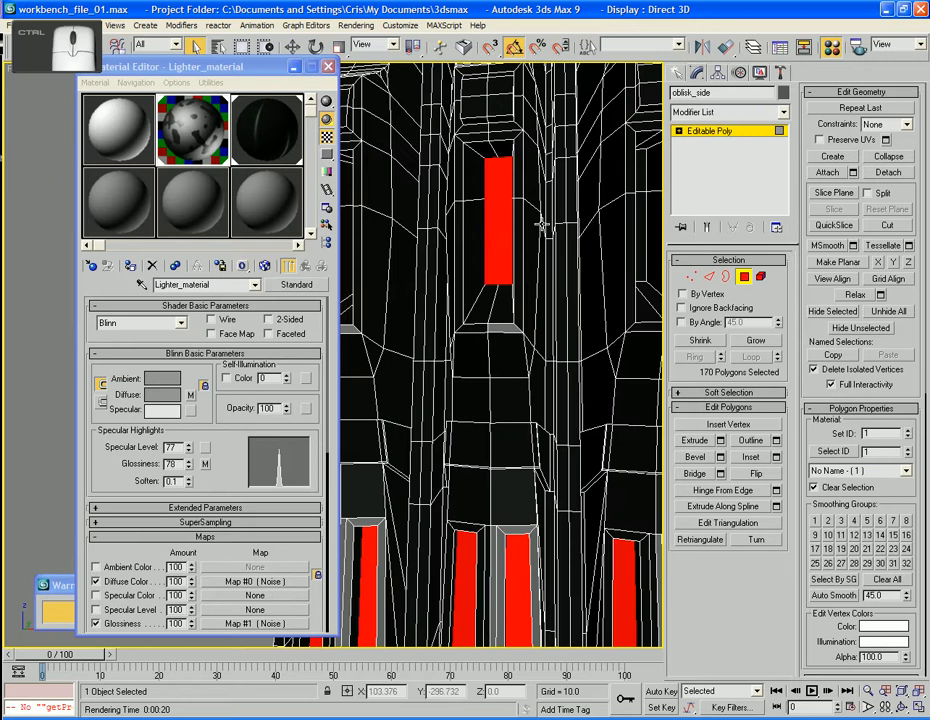
# Add the four back faces of the tall recess on the remaining outer column to the selection
pyautogui.keyDown('alt'); pyautogui.moveTo(540, 222); pyautogui.dragTo(567, 470, button='middle'); pyautogui.keyUp('alt')
pyautogui.keyDown('ctrl'); pyautogui.click(491, 184); pyautogui.keyUp('ctrl')
pyautogui.keyDown('ctrl'); pyautogui.click(504, 185); pyautogui.keyUp('ctrl')
pyautogui.keyDown('ctrl'); pyautogui.click(500, 228); pyautogui.keyUp('ctrl')
pyautogui.keyDown('ctrl'); pyautogui.click(496, 228); pyautogui.keyUp('ctrl')
# Assign Lighter_material to the selected panel and recess faces and check them in shaded view without edge lines
pyautogui.scroll(-3, 567, 470)
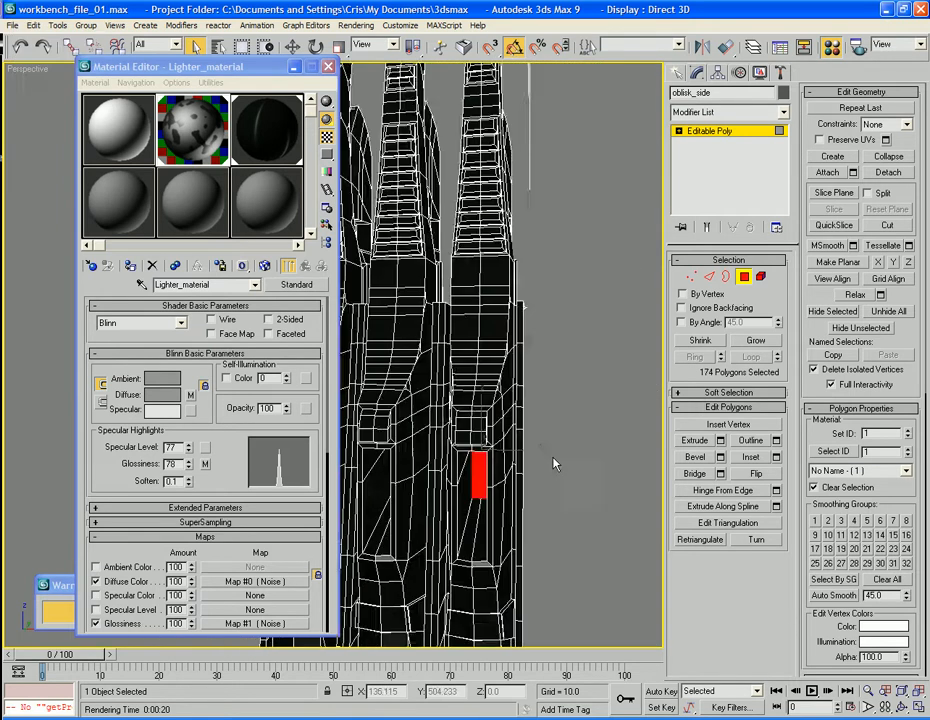
pyautogui.moveTo(545, 395); pyautogui.dragTo(592, 490, button='middle')
pyautogui.moveTo(574, 350)
pyautogui.keyDown('alt'); pyautogui.mouseDown(button='middle')
pyautogui.moveTo(570, 402)
pyautogui.moveTo(511, 411)
pyautogui.moveTo(564, 415)
pyautogui.moveTo(569, 490)
pyautogui.moveTo(533, 480)
pyautogui.moveTo(552, 482)
pyautogui.moveTo(556, 470)
pyautogui.moveTo(583, 350)
pyautogui.moveTo(575, 353)
pyautogui.mouseUp(button='middle'); pyautogui.keyUp('alt')
pyautogui.keyDown('alt'); pyautogui.moveTo(607, 258); pyautogui.dragTo(604, 316, button='middle'); pyautogui.keyUp('alt')
pyautogui.click(215, 130)
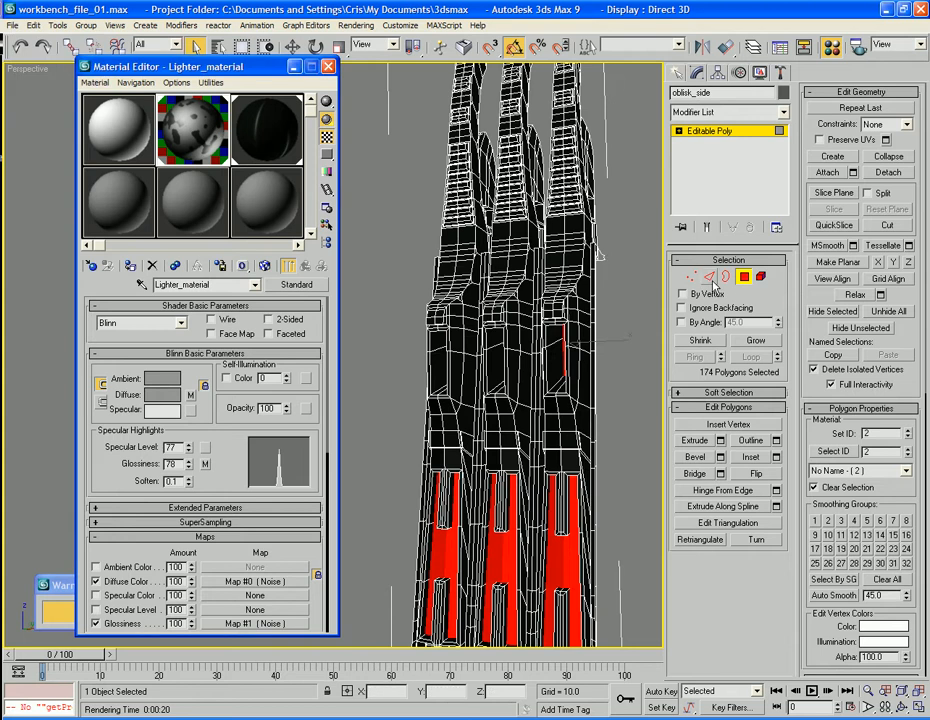
pyautogui.press('F4')
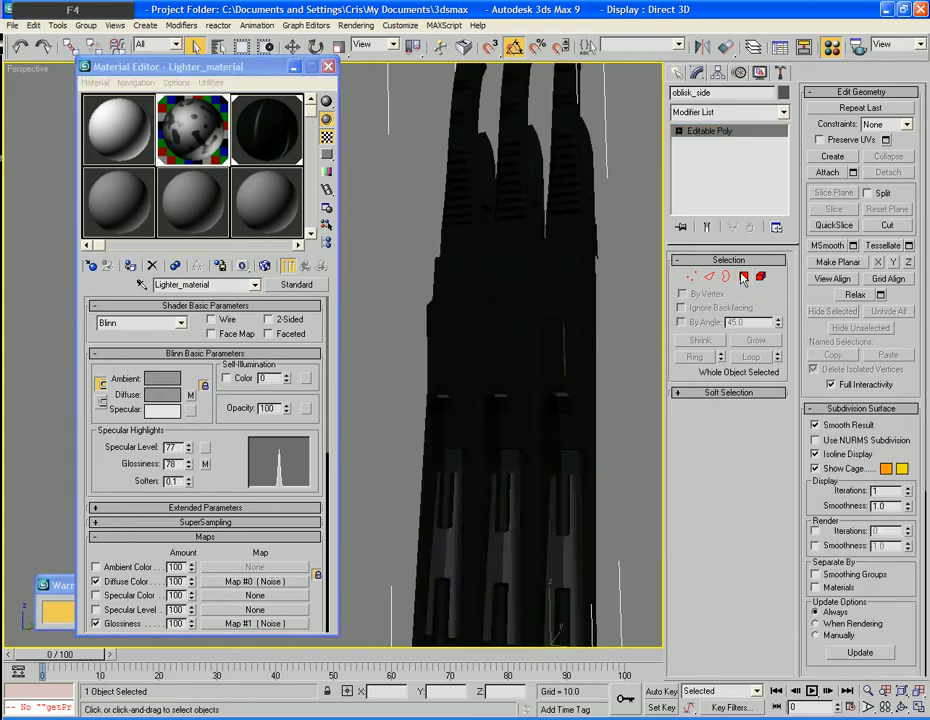
pyautogui.scroll(-4, 606, 326)
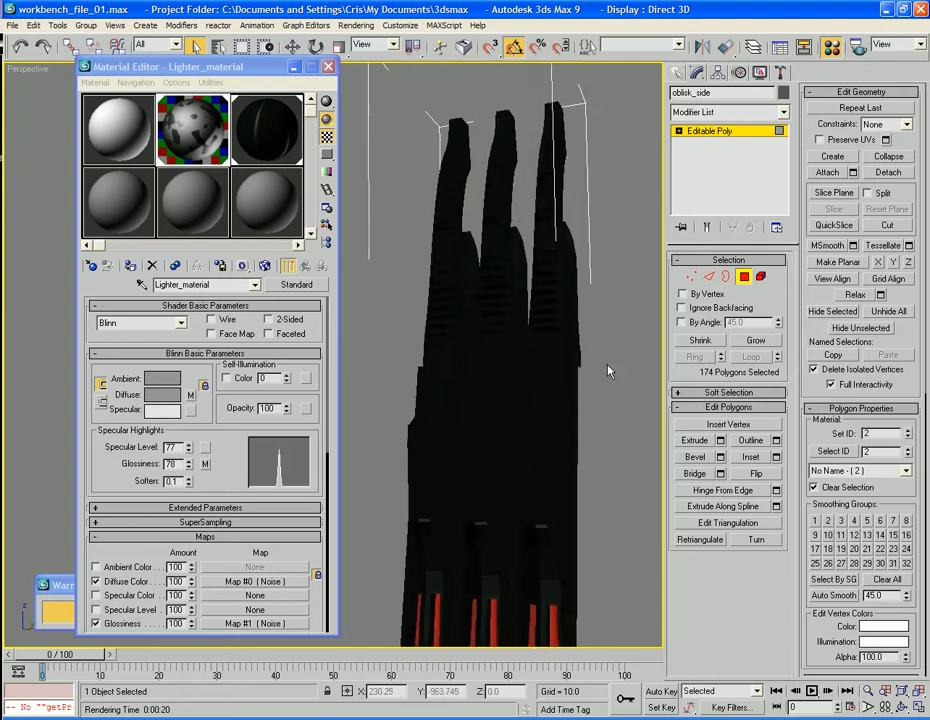
pyautogui.press('F3')
pyautogui.press('F3')
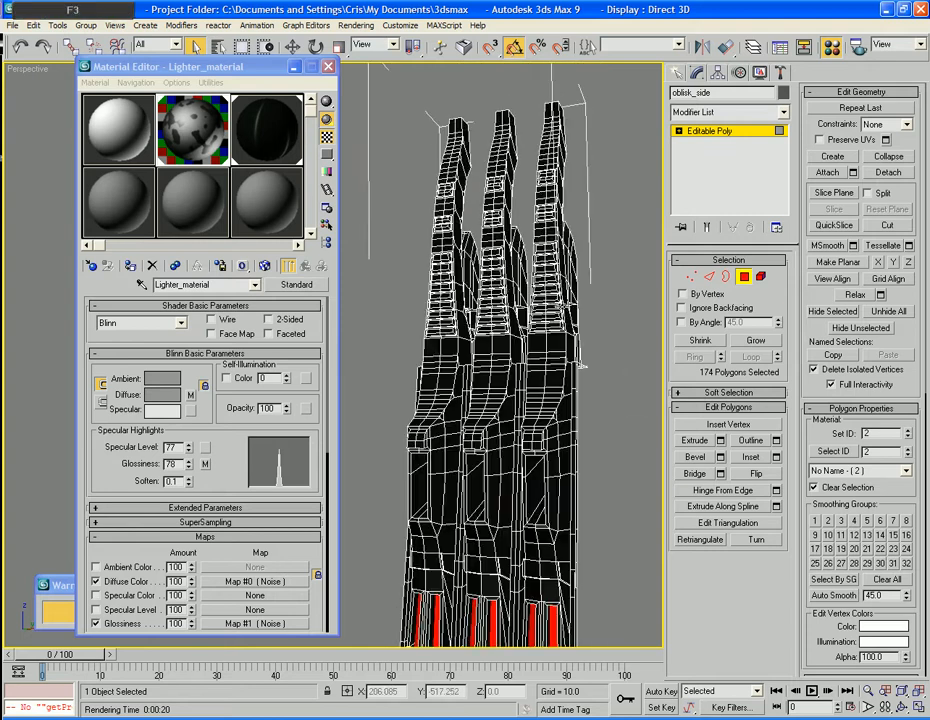
# Start a new polygon selection with both faces of the lowest slat on each of the three upper ribbed blocks
pyautogui.keyDown('alt'); pyautogui.moveTo(580, 362); pyautogui.dragTo(605, 418, button='middle'); pyautogui.keyUp('alt')
pyautogui.scroll(2, 505, 350)
pyautogui.click(553, 469)
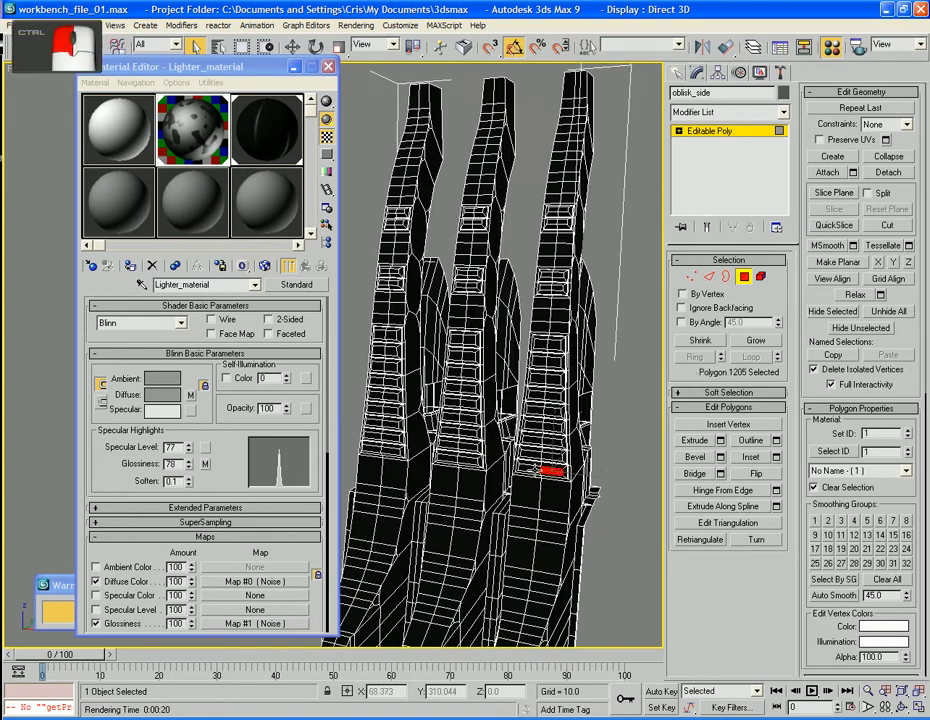
pyautogui.keyDown('ctrl'); pyautogui.click(530, 468); pyautogui.keyUp('ctrl')
pyautogui.keyDown('ctrl'); pyautogui.click(463, 459); pyautogui.keyUp('ctrl')
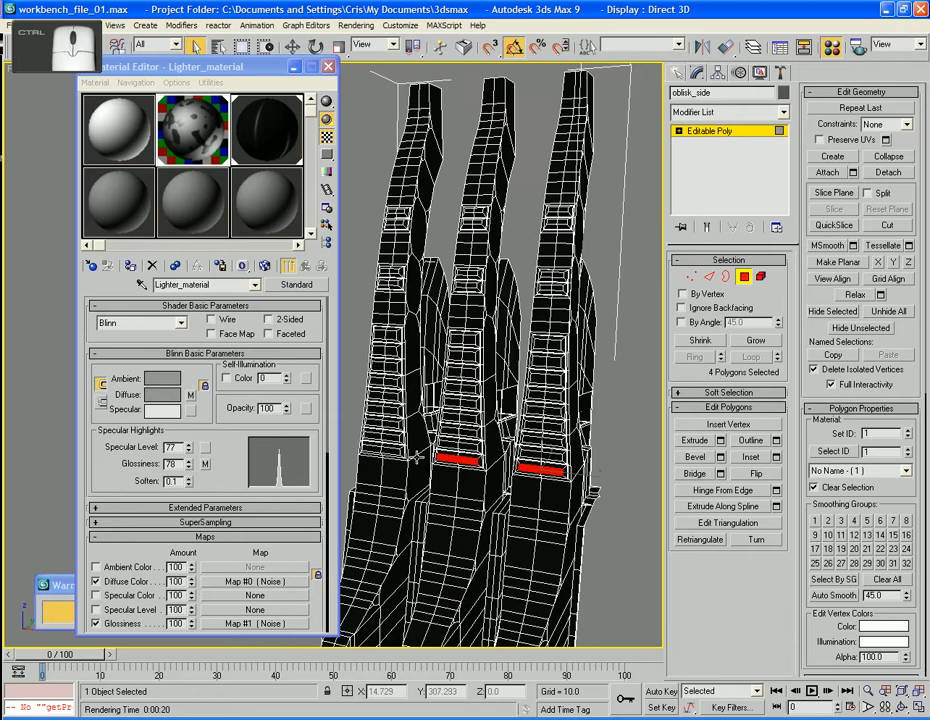
pyautogui.keyDown('ctrl'); pyautogui.click(372, 450); pyautogui.keyUp('ctrl')
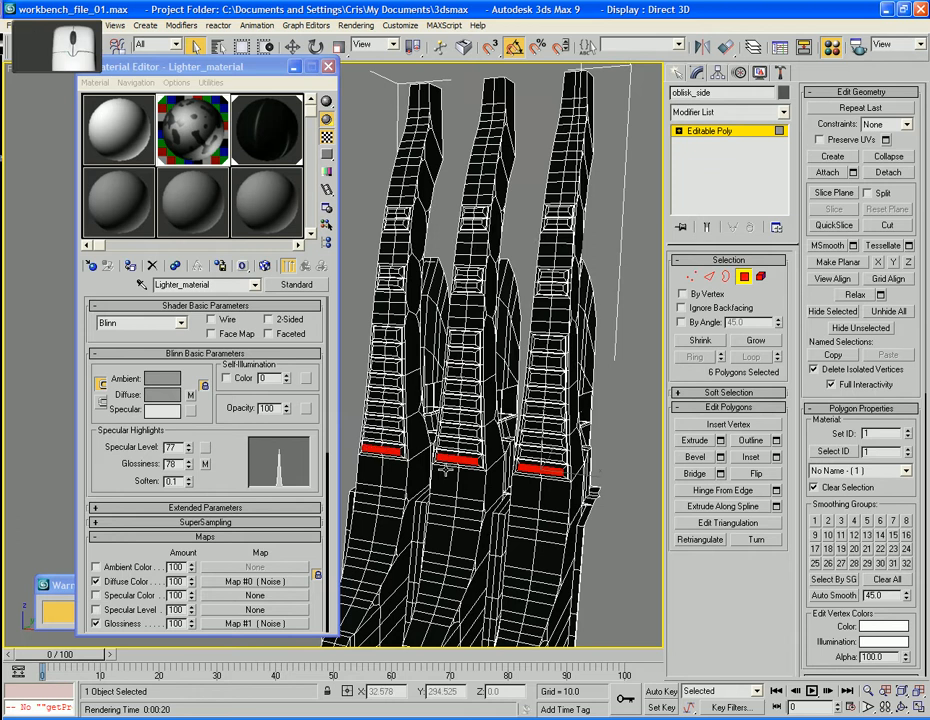
# Add the second slat and one half of every higher slat on the first spire's long ribbed block
pyautogui.moveTo(443, 470); pyautogui.dragTo(420, 398, button='middle')
pyautogui.scroll(3, 450, 447)
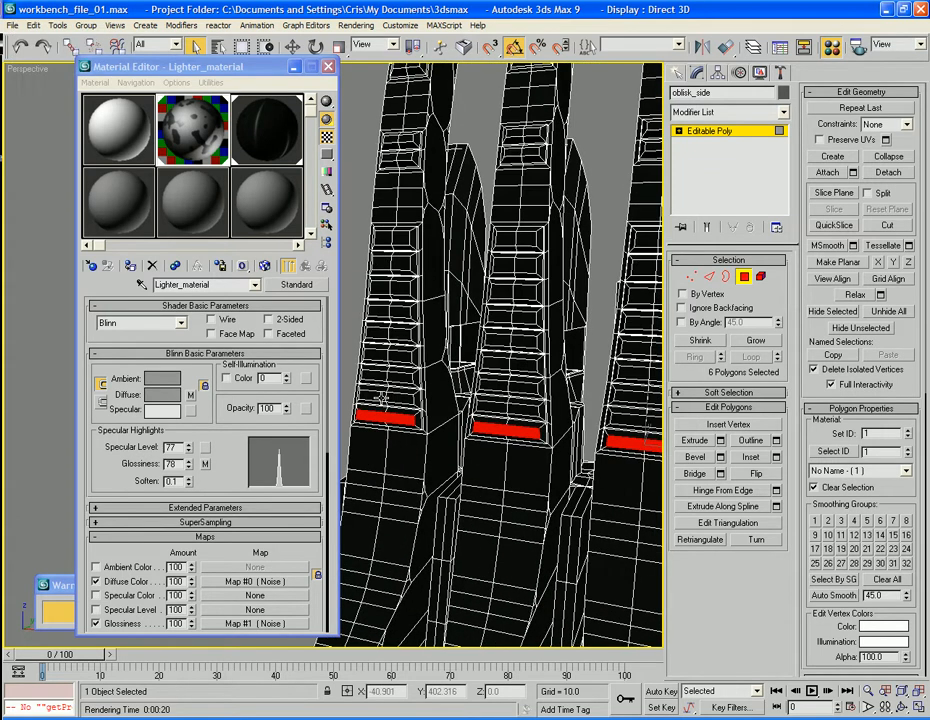
pyautogui.keyDown('ctrl'); pyautogui.click(403, 398); pyautogui.keyUp('ctrl')
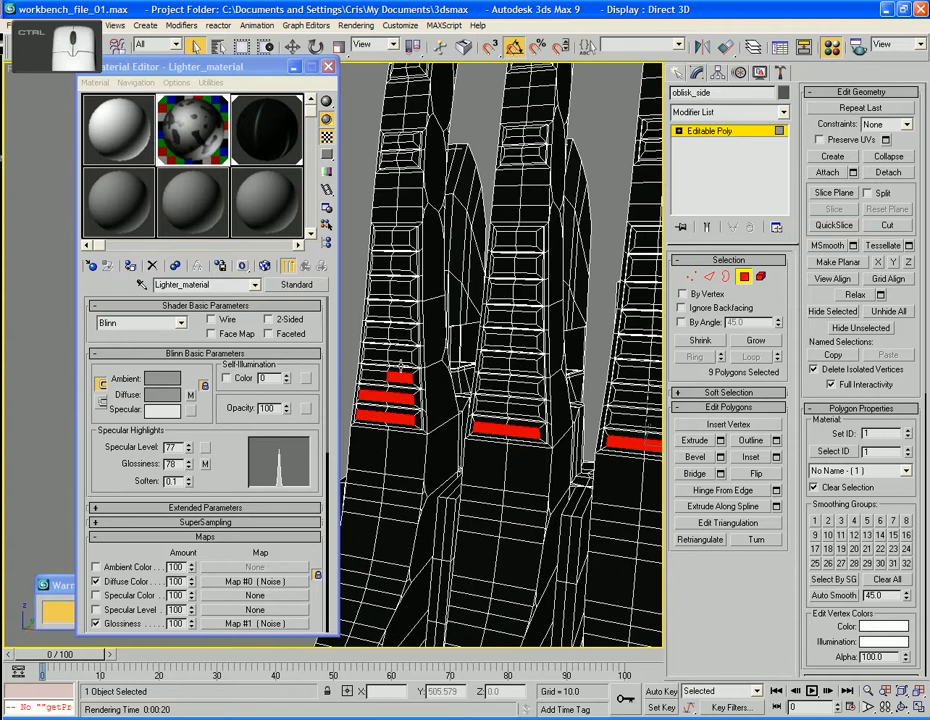
pyautogui.keyDown('ctrl'); pyautogui.click(400, 357); pyautogui.keyUp('ctrl')
pyautogui.keyDown('ctrl'); pyautogui.click(400, 335); pyautogui.keyUp('ctrl')
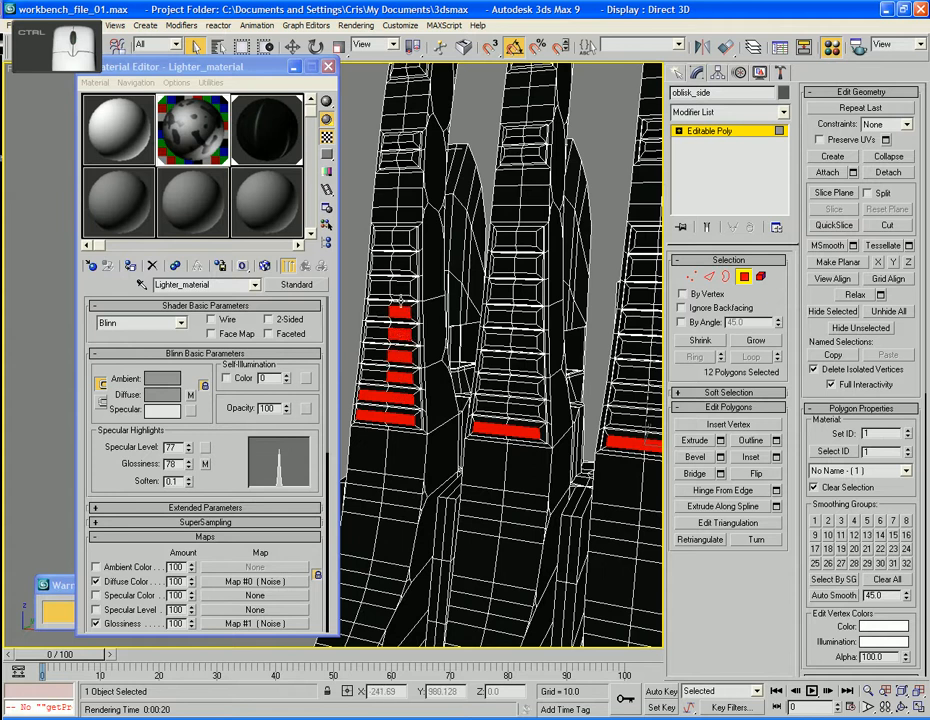
pyautogui.keyDown('ctrl'); pyautogui.click(400, 284); pyautogui.keyUp('ctrl')
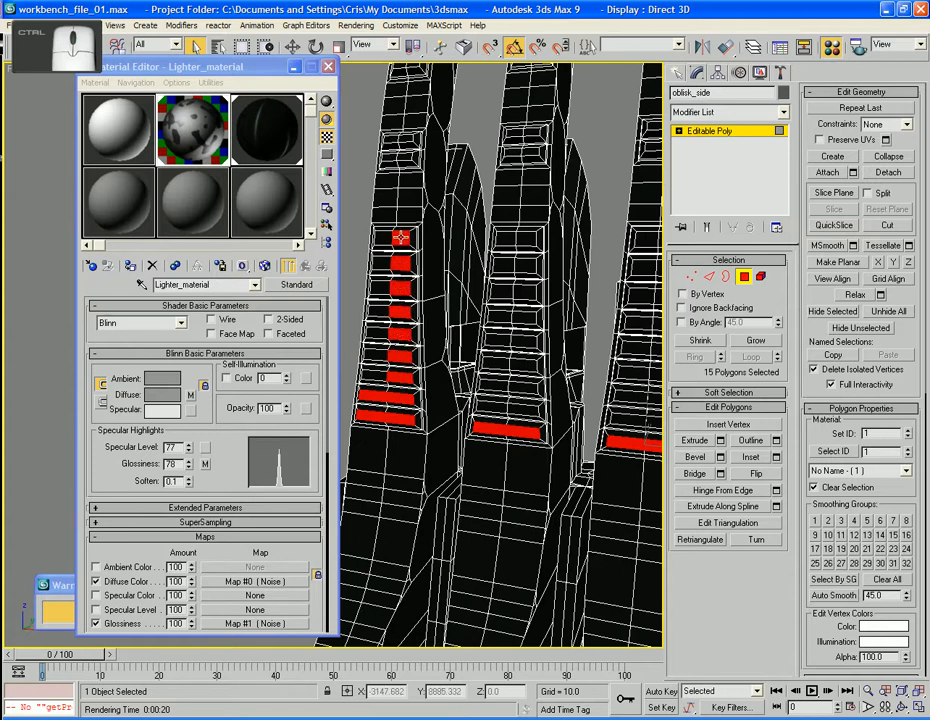
# Add the slat faces of the two small ribbed blocks higher up on the first spire
pyautogui.moveTo(406, 139); pyautogui.dragTo(406, 258, button='middle')
pyautogui.keyDown('ctrl'); pyautogui.click(406, 258); pyautogui.keyUp('ctrl')
pyautogui.keyDown('ctrl'); pyautogui.click(412, 180); pyautogui.keyUp('ctrl')
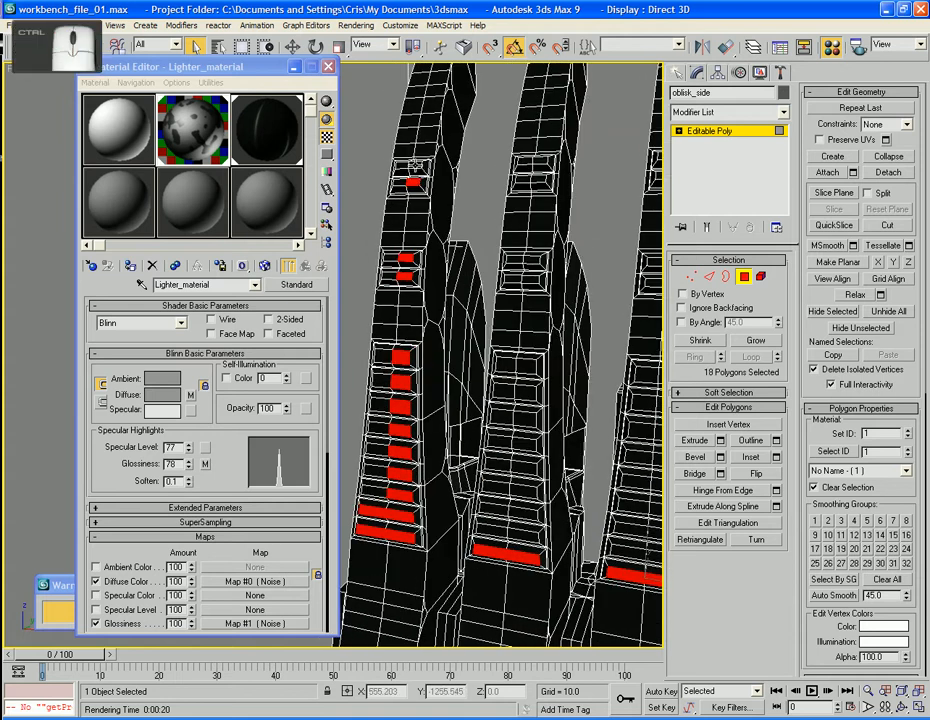
pyautogui.keyDown('ctrl'); pyautogui.click(399, 183); pyautogui.keyUp('ctrl')
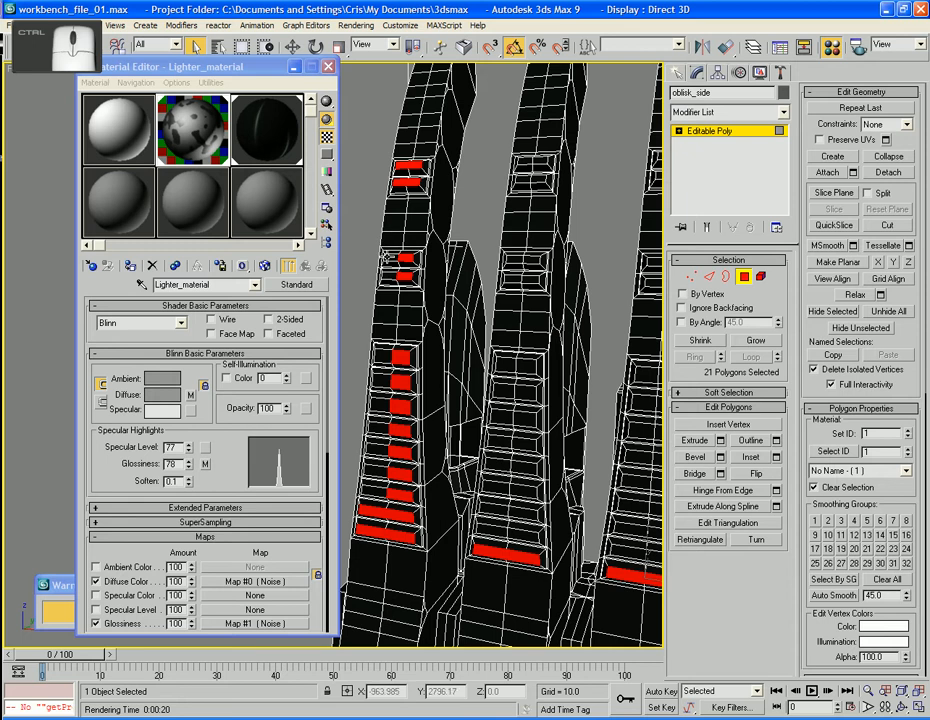
pyautogui.keyDown('ctrl'); pyautogui.click(387, 272); pyautogui.keyUp('ctrl')
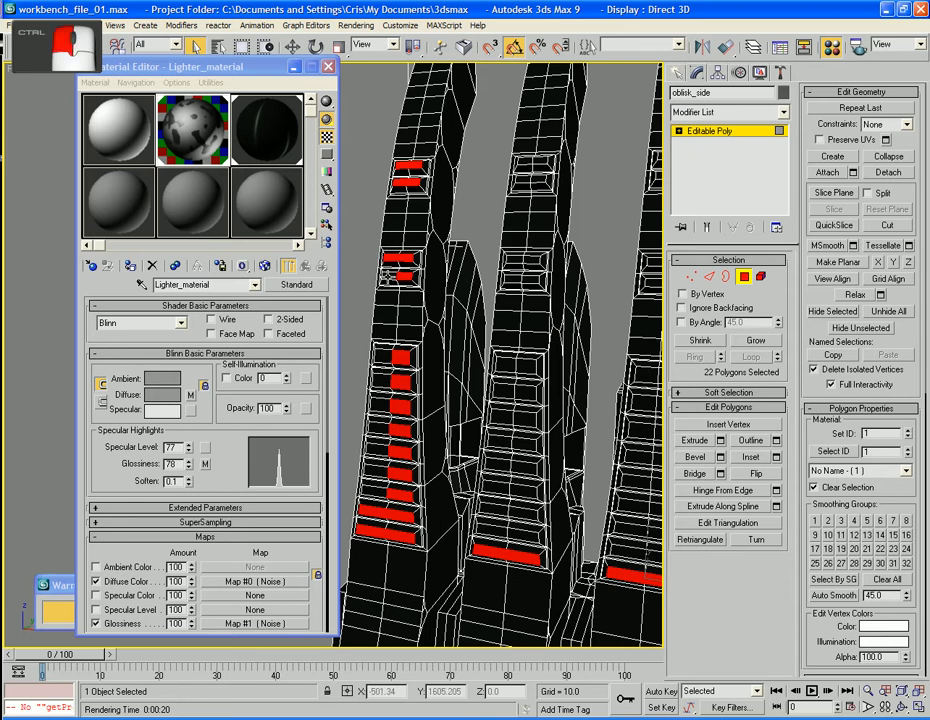
# Add the missing half of each slat on the first spire's long ribbed block
pyautogui.keyDown('ctrl'); pyautogui.click(386, 356); pyautogui.keyUp('ctrl')
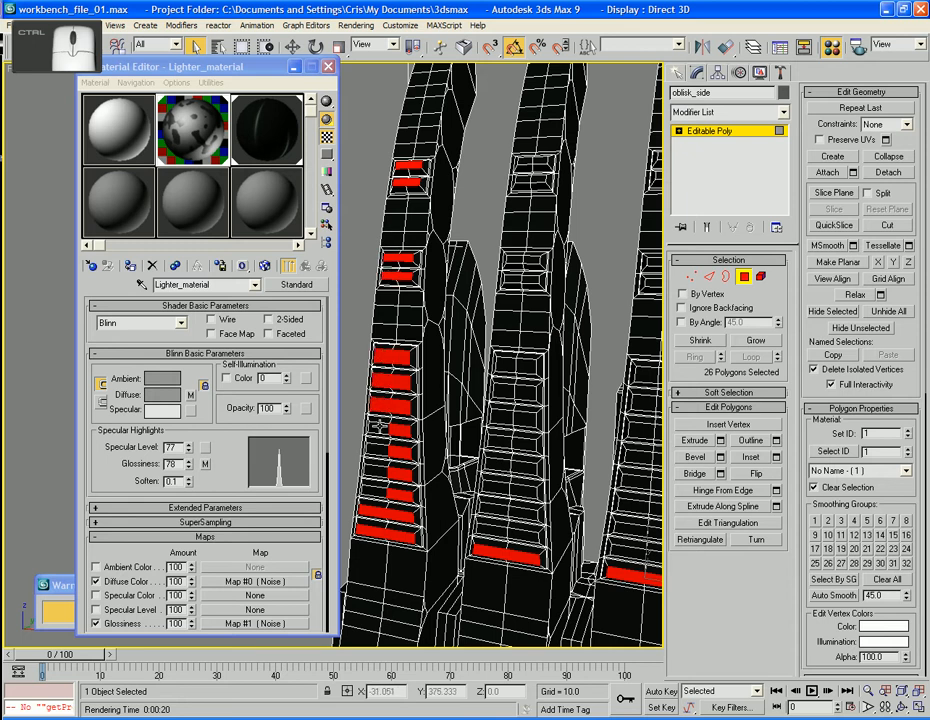
pyautogui.keyDown('ctrl'); pyautogui.click(376, 464); pyautogui.keyUp('ctrl')
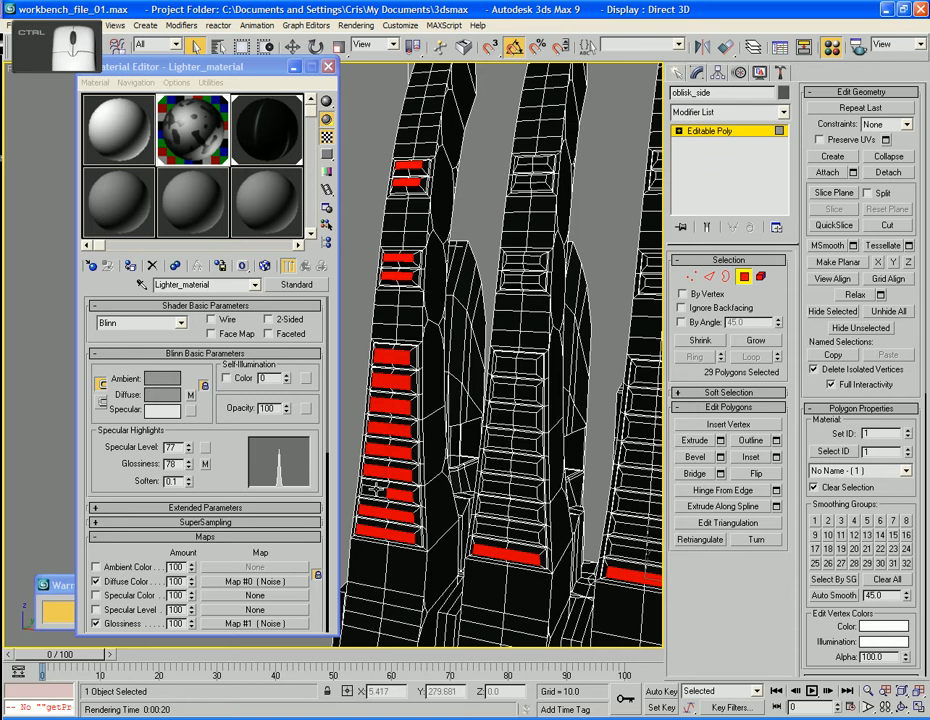
pyautogui.keyDown('ctrl'); pyautogui.click(375, 490); pyautogui.keyUp('ctrl')
# Add both halves of all remaining slats on the middle spire's long ribbed block to the selection
pyautogui.keyDown('ctrl'); pyautogui.click(519, 534); pyautogui.keyUp('ctrl')
pyautogui.keyDown('ctrl'); pyautogui.click(499, 533); pyautogui.keyUp('ctrl')
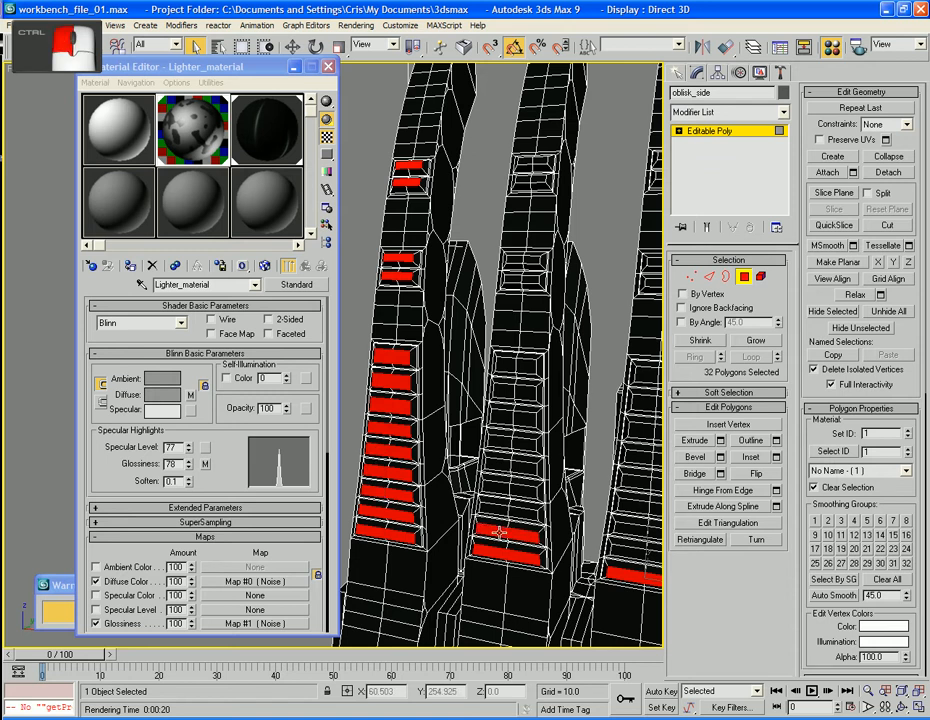
pyautogui.keyDown('ctrl'); pyautogui.click(522, 490); pyautogui.keyUp('ctrl')
pyautogui.keyDown('ctrl'); pyautogui.click(501, 488); pyautogui.keyUp('ctrl')
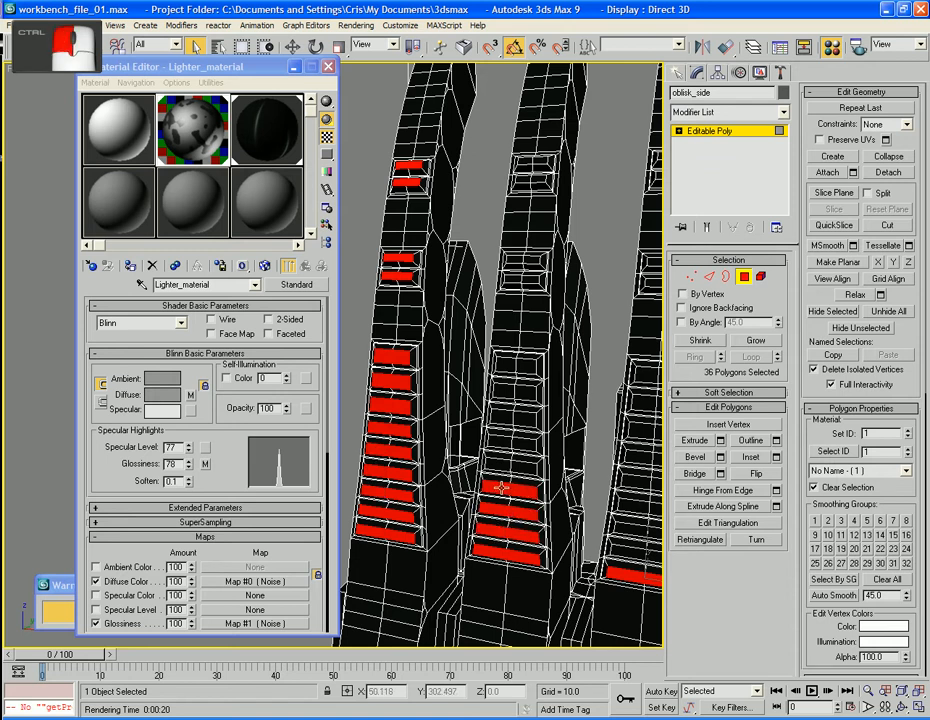
pyautogui.keyDown('ctrl'); pyautogui.click(503, 441); pyautogui.keyUp('ctrl')
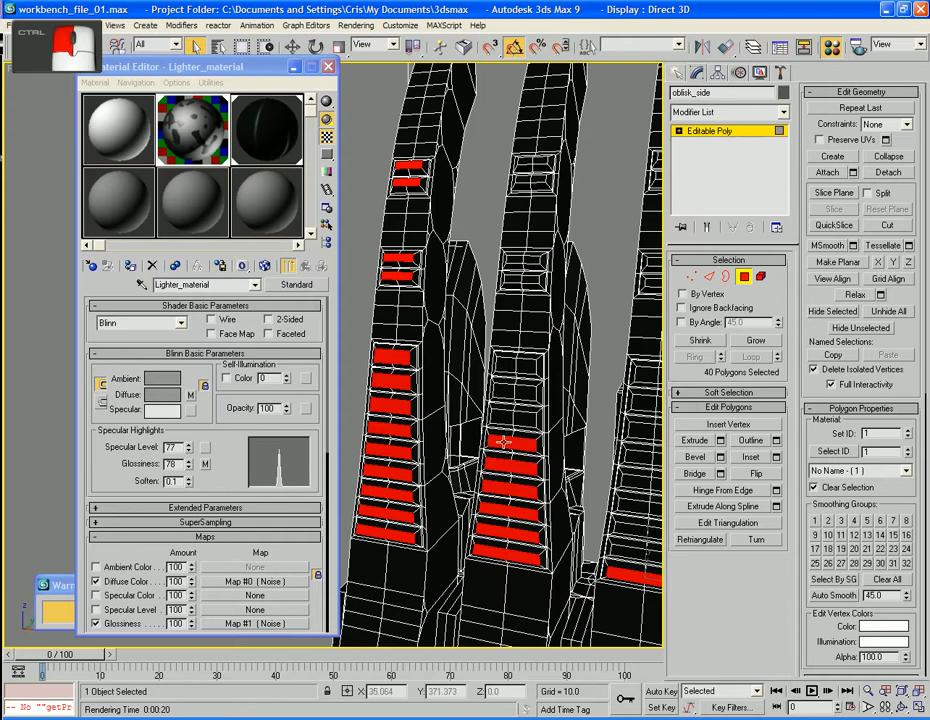
pyautogui.keyDown('ctrl'); pyautogui.click(507, 391); pyautogui.keyUp('ctrl')
pyautogui.keyDown('ctrl'); pyautogui.click(507, 372); pyautogui.keyUp('ctrl')
pyautogui.keyDown('ctrl'); pyautogui.click(528, 367); pyautogui.keyUp('ctrl')
# Add the slat faces of the two small ribbed blocks on the middle spire
pyautogui.keyDown('ctrl'); pyautogui.moveTo(528, 367); pyautogui.dragTo(530, 458, button='middle'); pyautogui.keyUp('ctrl')
pyautogui.keyDown('ctrl'); pyautogui.click(530, 458); pyautogui.keyUp('ctrl')
pyautogui.keyDown('ctrl'); pyautogui.click(518, 458); pyautogui.keyUp('ctrl')
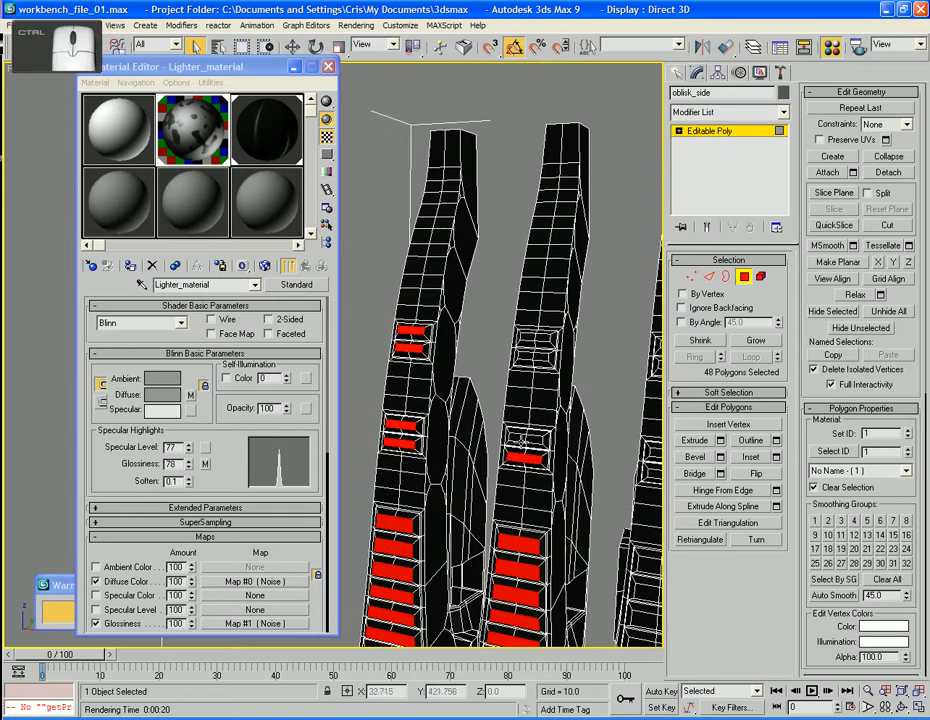
pyautogui.keyDown('ctrl'); pyautogui.click(526, 353); pyautogui.keyUp('ctrl')
# Add the slat faces of the two small ribbed blocks on the third spire
pyautogui.moveTo(575, 350); pyautogui.dragTo(492, 326, button='middle')
pyautogui.keyDown('ctrl'); pyautogui.click(540, 300); pyautogui.keyUp('ctrl')
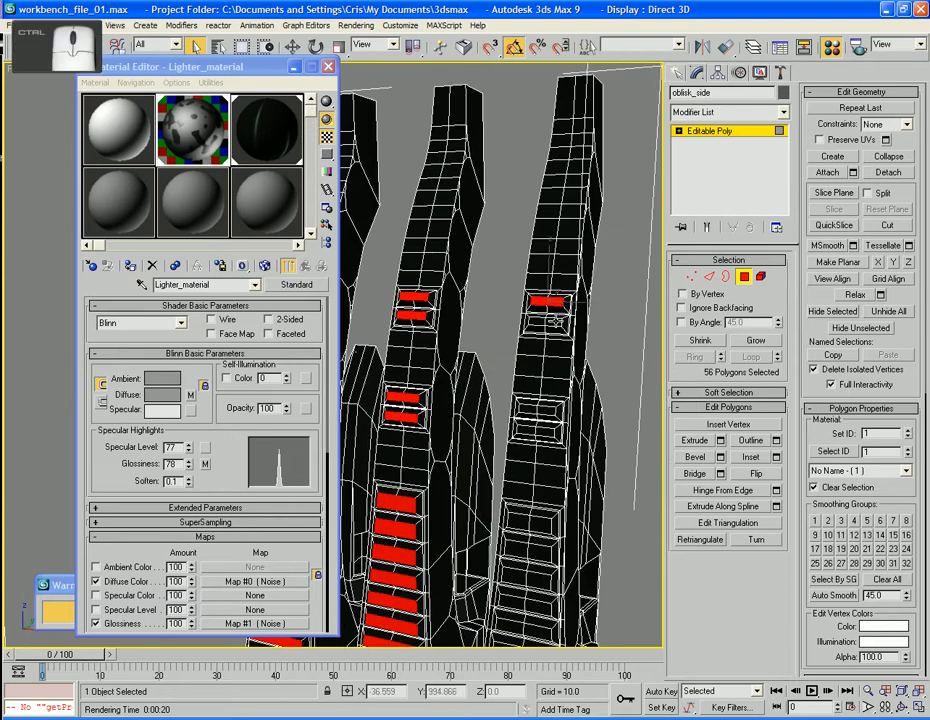
pyautogui.keyDown('ctrl'); pyautogui.click(535, 408); pyautogui.keyUp('ctrl')
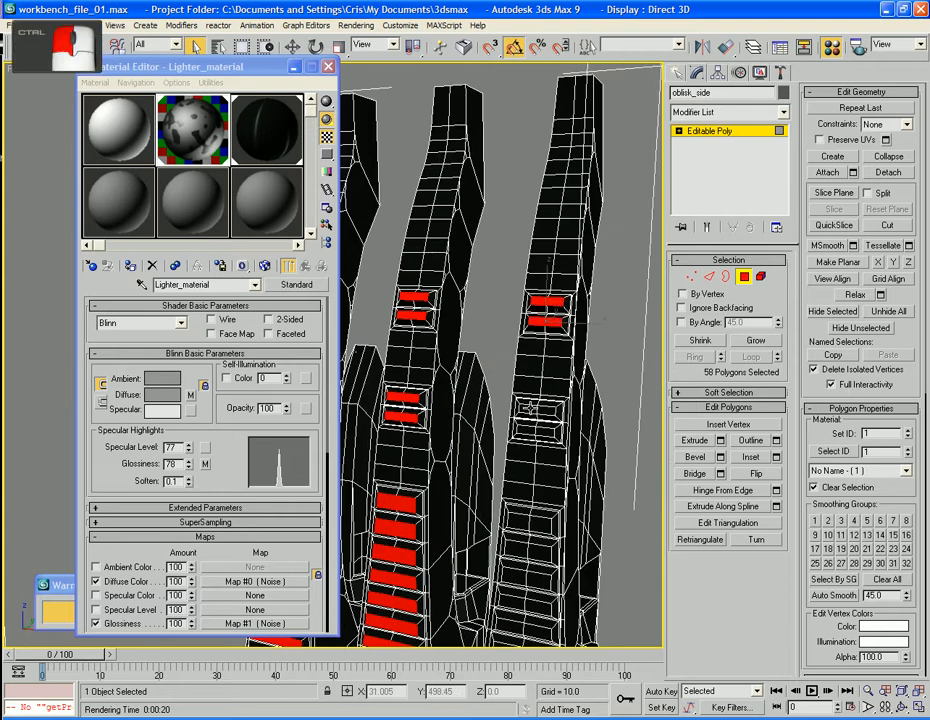
pyautogui.keyDown('ctrl'); pyautogui.click(546, 428); pyautogui.keyUp('ctrl')
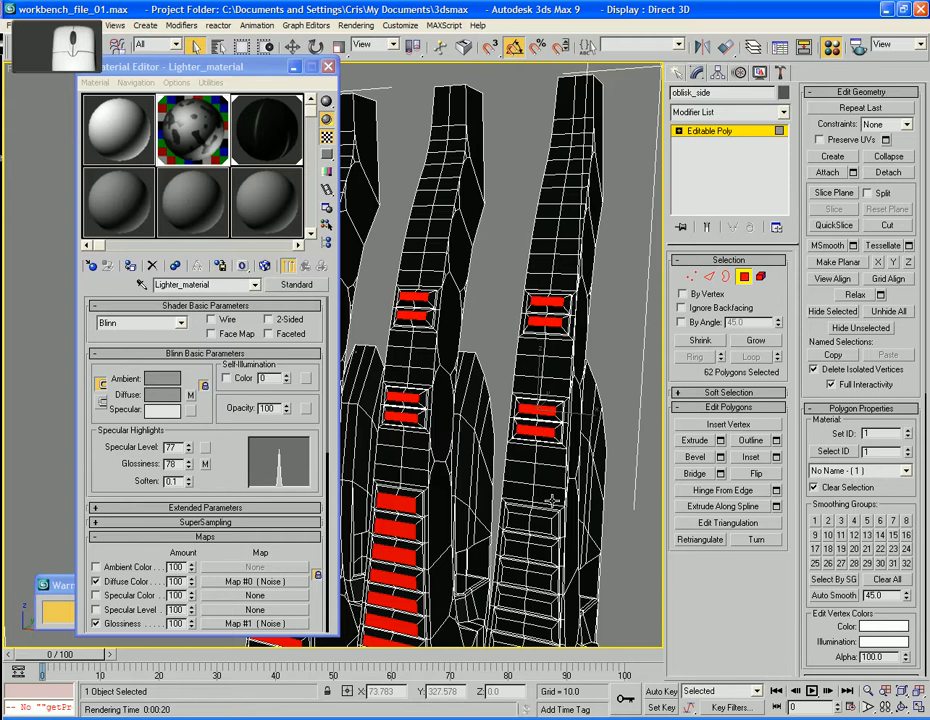
# Add both halves of all remaining slats on the third spire's long ribbed block to the selection
pyautogui.moveTo(553, 500); pyautogui.dragTo(551, 343, button='middle')
pyautogui.keyDown('ctrl'); pyautogui.click(546, 324); pyautogui.keyUp('ctrl')
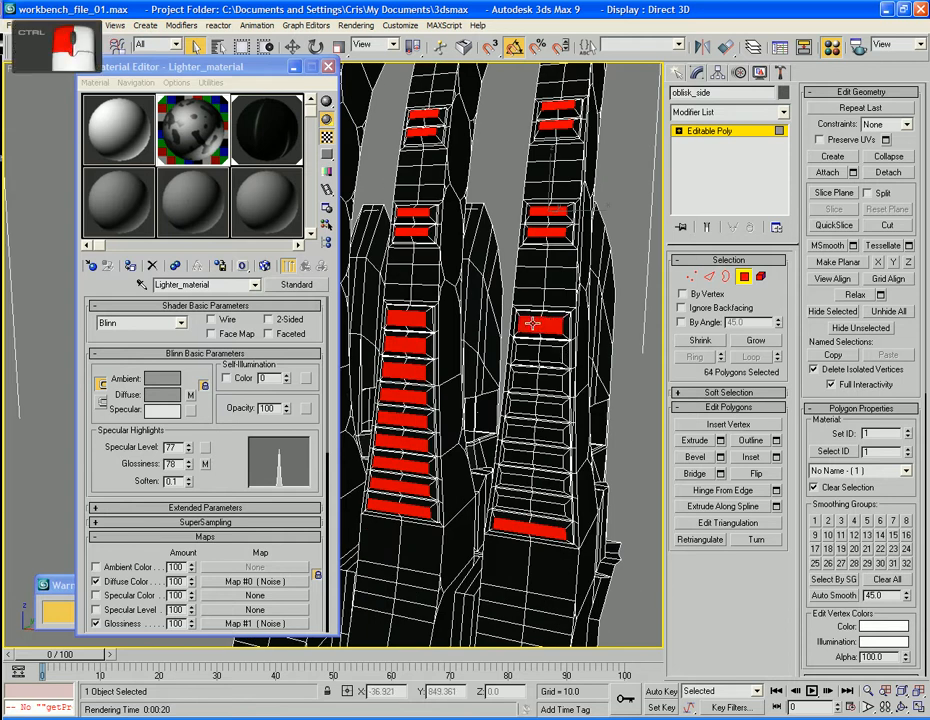
pyautogui.keyDown('ctrl'); pyautogui.click(537, 382); pyautogui.keyUp('ctrl')
pyautogui.keyDown('ctrl'); pyautogui.click(538, 410); pyautogui.keyUp('ctrl')
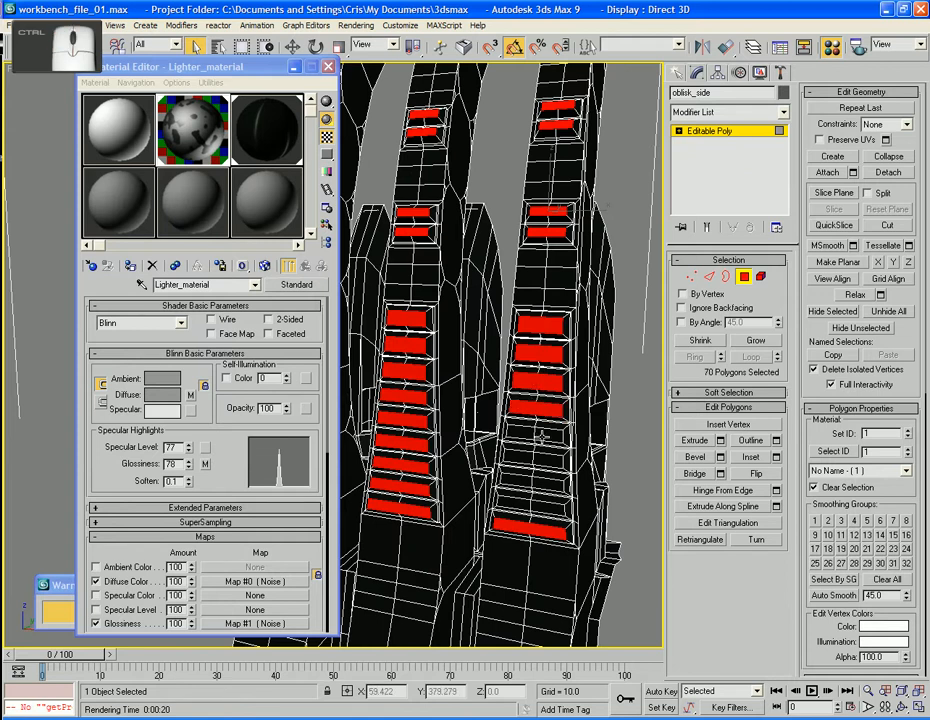
pyautogui.keyDown('ctrl'); pyautogui.click(537, 434); pyautogui.keyUp('ctrl')
pyautogui.keyDown('ctrl'); pyautogui.click(546, 478); pyautogui.keyUp('ctrl')
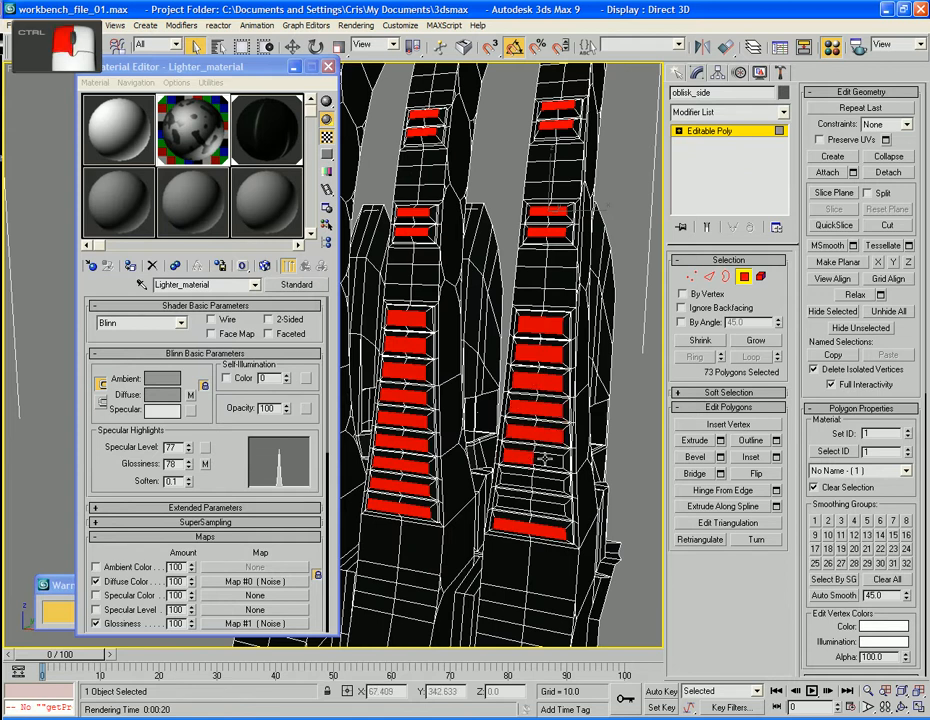
pyautogui.keyDown('ctrl'); pyautogui.click(516, 482); pyautogui.keyUp('ctrl')
pyautogui.keyDown('ctrl'); pyautogui.click(514, 503); pyautogui.keyUp('ctrl')
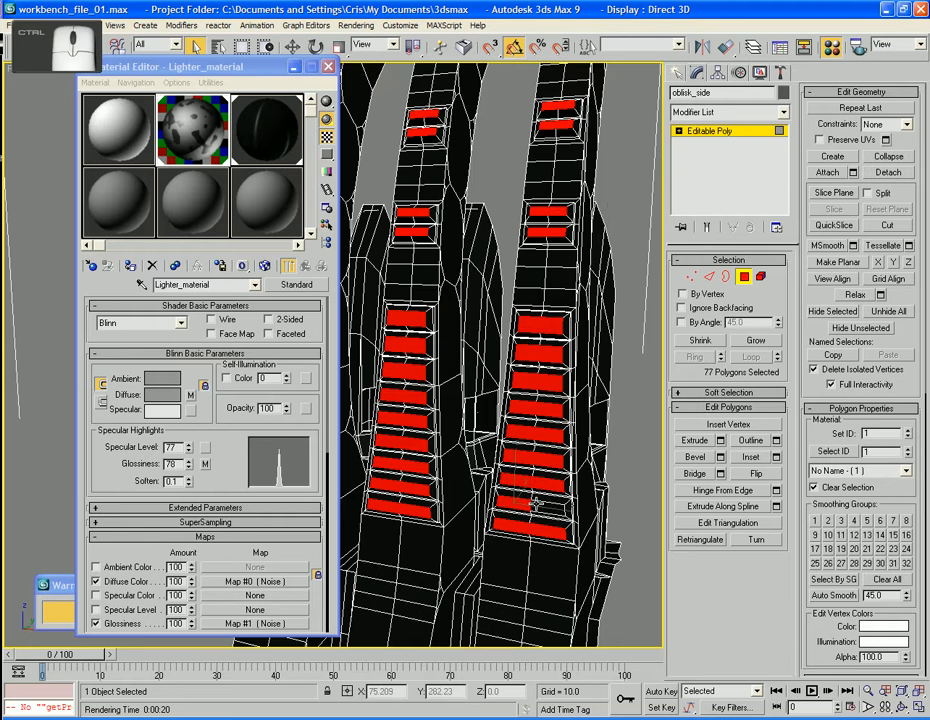
pyautogui.keyDown('ctrl'); pyautogui.click(546, 506); pyautogui.keyUp('ctrl')
# Grow the slat selection twice, assign Lighter_material to it, and clear the selection
pyautogui.click(759, 341)
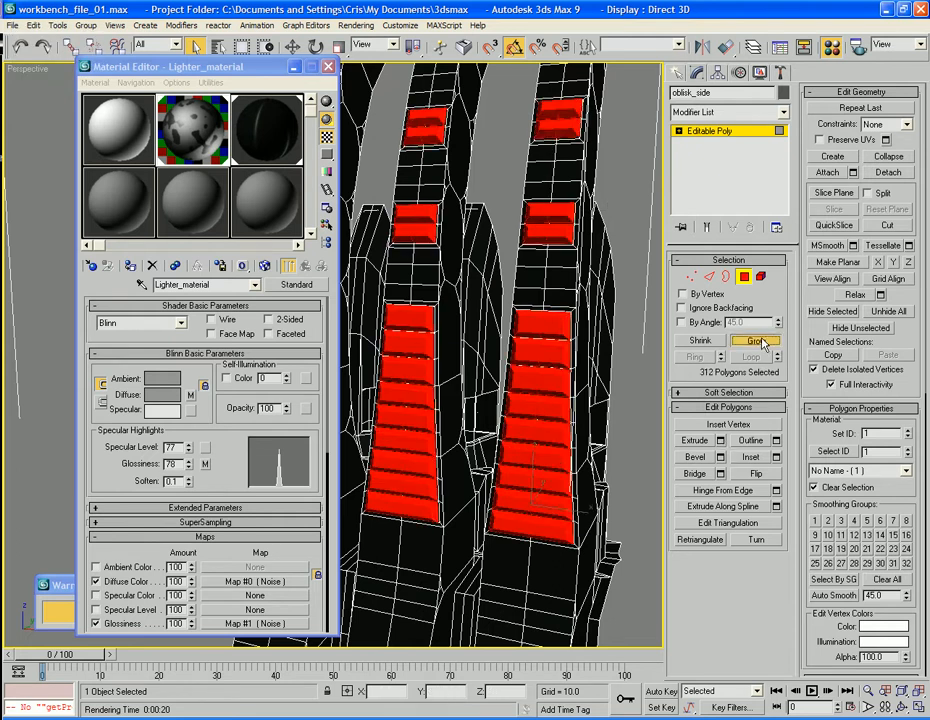
pyautogui.click(760, 342)
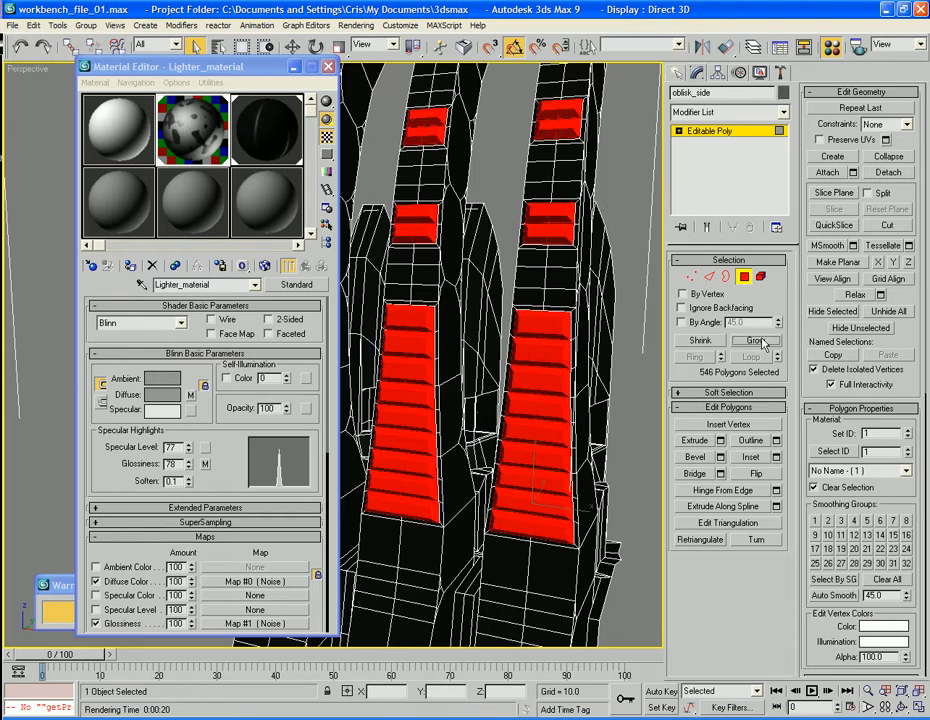
pyautogui.click(193, 150)
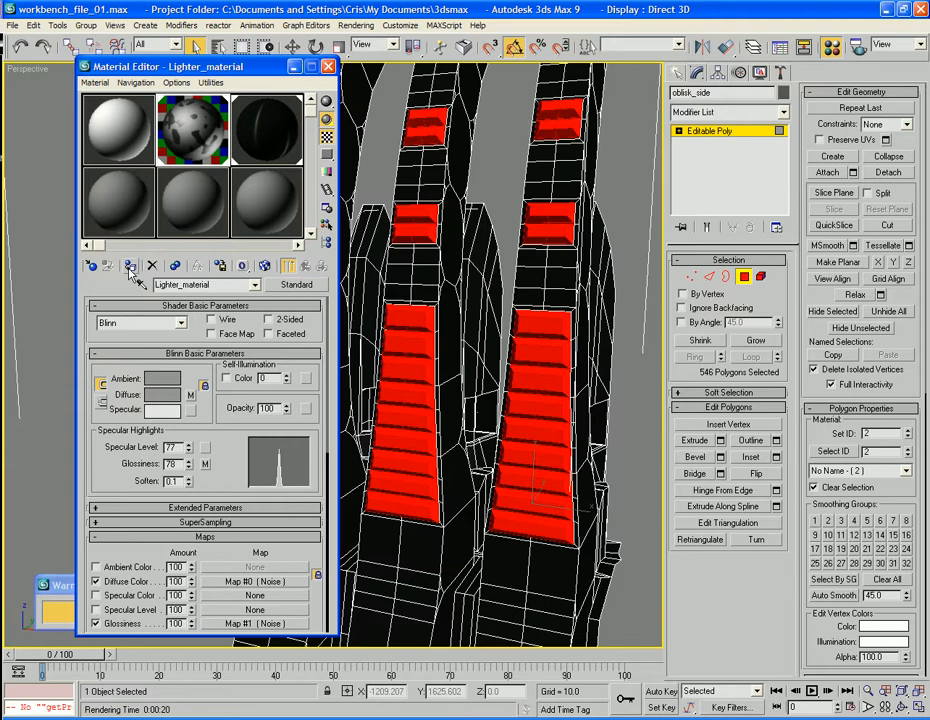
pyautogui.click(604, 181)
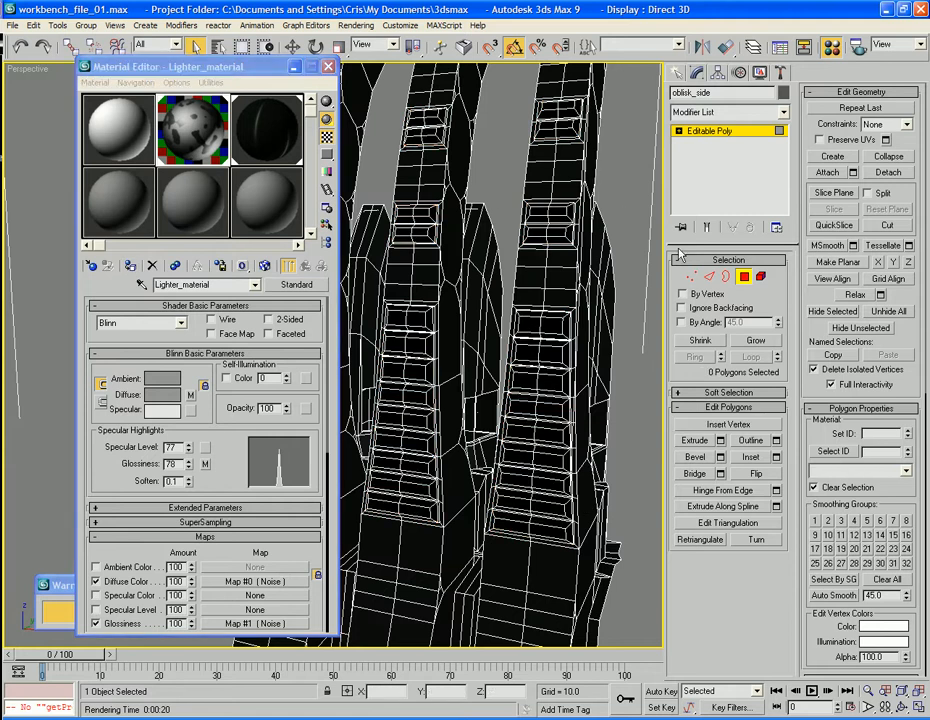
# Leave polygon editing, check the side section in shaded view without edge lines, and exit isolation mode
pyautogui.click(744, 278)
pyautogui.press('F4')
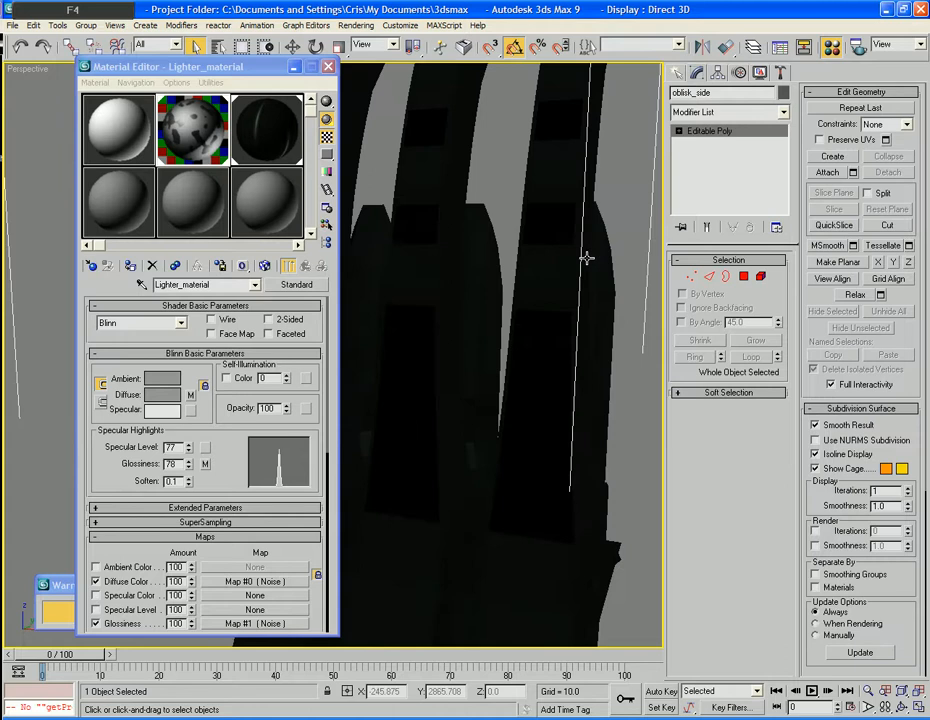
pyautogui.keyDown('alt'); pyautogui.moveTo(586, 258); pyautogui.dragTo(552, 276, button='middle'); pyautogui.keyUp('alt')
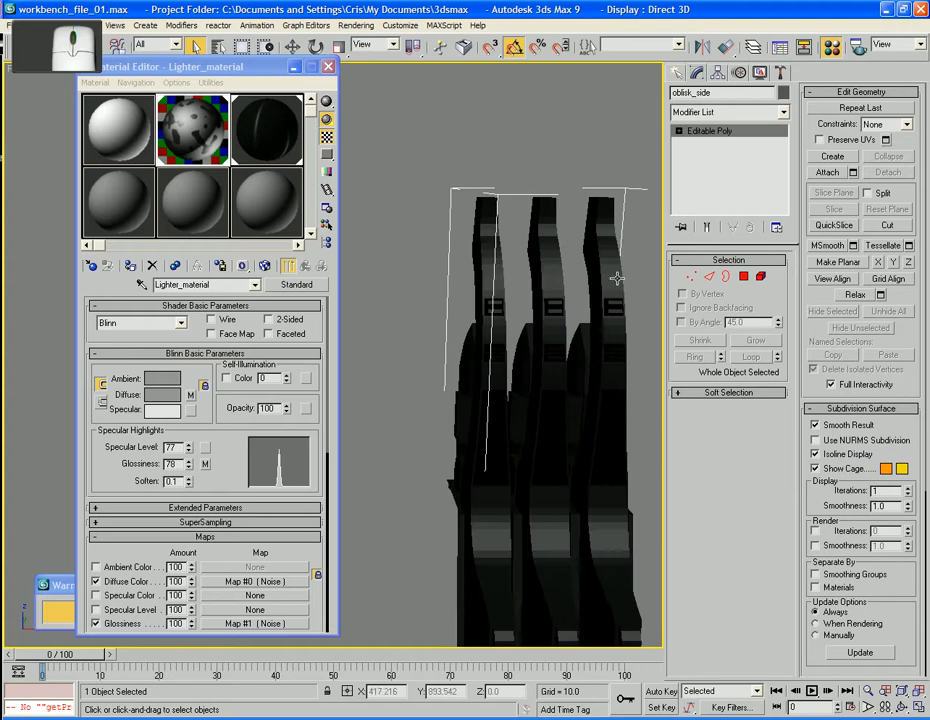
pyautogui.click(742, 277)
pyautogui.keyDown('alt'); pyautogui.moveTo(481, 281); pyautogui.dragTo(580, 187, button='middle'); pyautogui.keyUp('alt')
pyautogui.click(743, 278)
pyautogui.scroll(3, 580, 187)
pyautogui.moveTo(511, 206)
pyautogui.keyDown('alt'); pyautogui.mouseDown(button='middle')
pyautogui.moveTo(602, 206)
pyautogui.moveTo(560, 237)
pyautogui.moveTo(503, 221)
pyautogui.mouseUp(button='middle'); pyautogui.keyUp('alt')
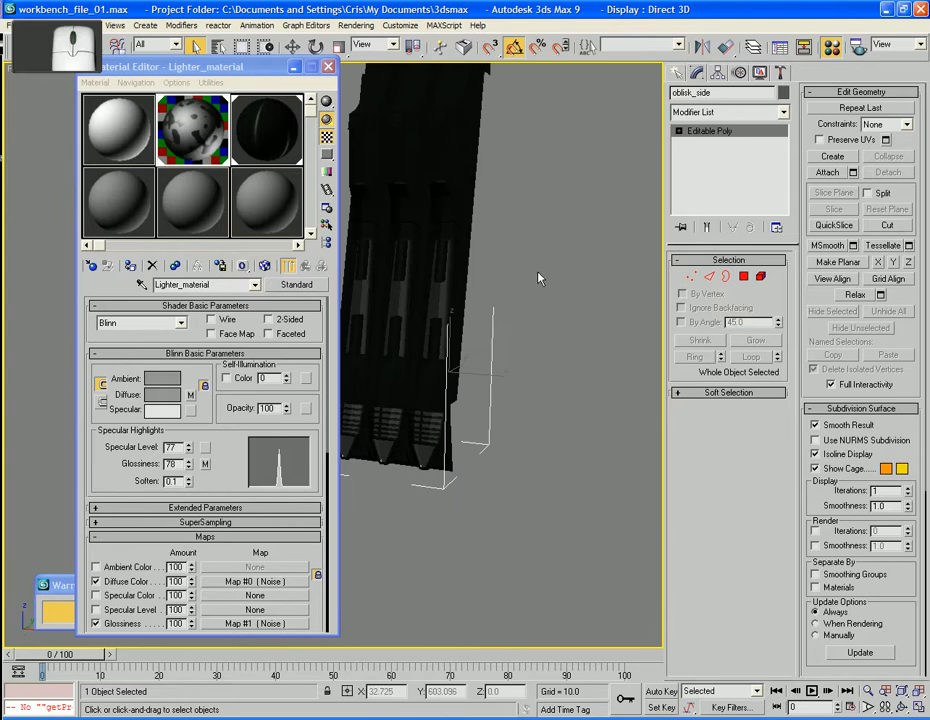
pyautogui.click(48, 618)
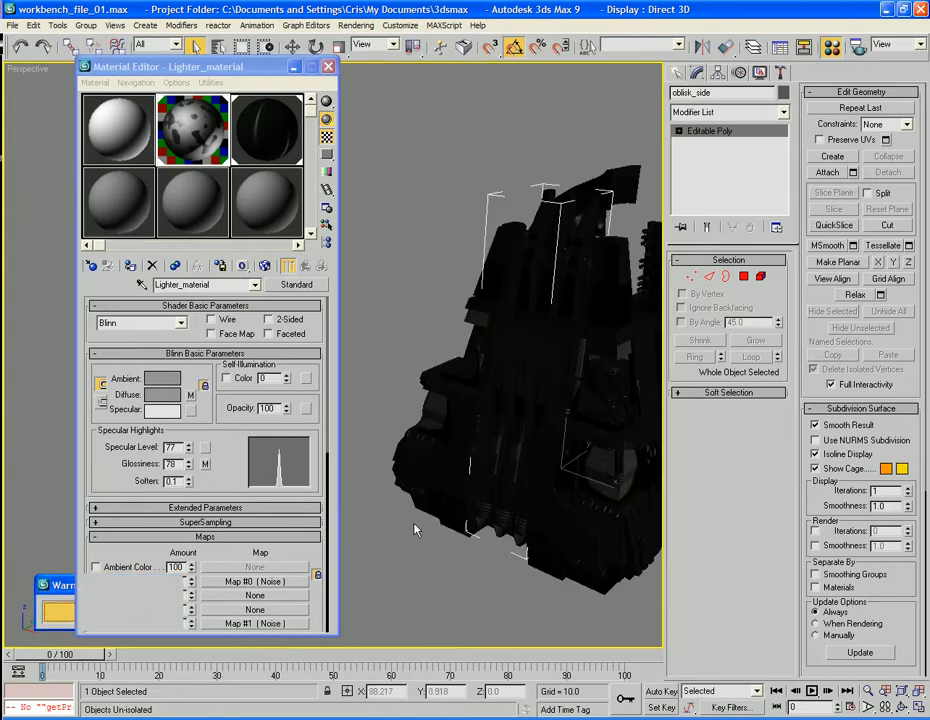
# Delete Oblisk_corner_area_05 and two more of the obelisk's outer sections to expose the rear part
pyautogui.click(430, 577)
pyautogui.click(446, 494)
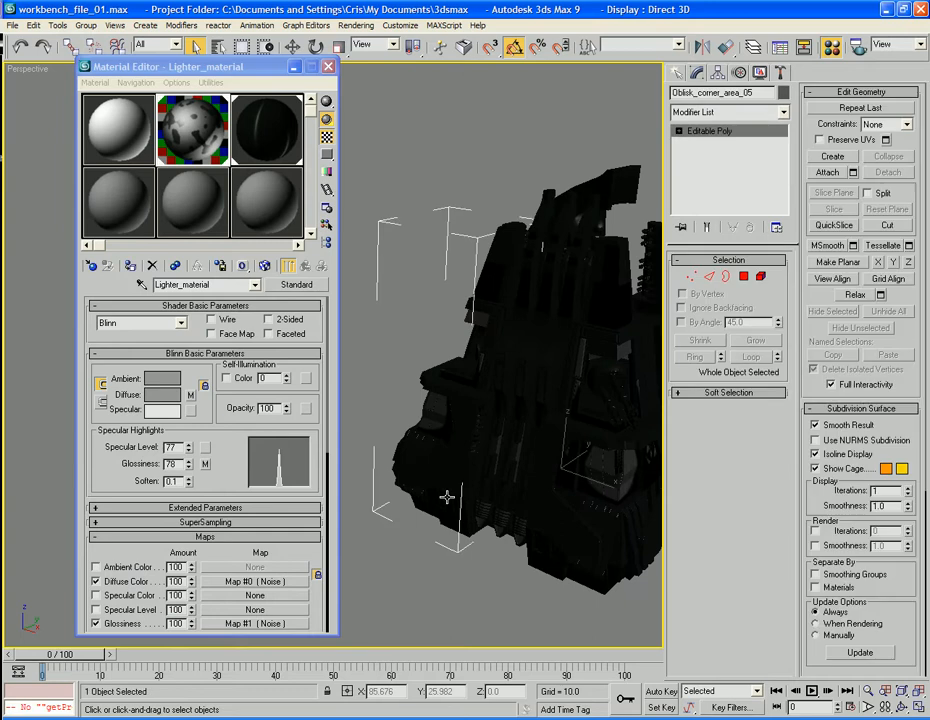
pyautogui.press('Delete')
pyautogui.keyDown('alt'); pyautogui.moveTo(437, 430); pyautogui.dragTo(670, 436, button='middle'); pyautogui.keyUp('alt')
pyautogui.click(400, 411)
pyautogui.press('Delete')
pyautogui.click(421, 465)
pyautogui.press('Delete')
# Show edged faces, select the oblisk_rear object, and isolate it
pyautogui.press('z')
pyautogui.keyDown('alt'); pyautogui.moveTo(503, 435); pyautogui.dragTo(501, 413, button='middle'); pyautogui.keyUp('alt')
pyautogui.scroll(4, 501, 413)
pyautogui.press('F4')
pyautogui.moveTo(511, 500); pyautogui.dragTo(532, 583, button='middle')
pyautogui.keyDown('alt'); pyautogui.moveTo(482, 359); pyautogui.dragTo(488, 322, button='middle'); pyautogui.keyUp('alt')
pyautogui.moveTo(488, 322); pyautogui.dragTo(424, 353, button='middle')
pyautogui.keyDown('alt'); pyautogui.moveTo(545, 349); pyautogui.dragTo(408, 343, button='middle'); pyautogui.keyUp('alt')
pyautogui.moveTo(491, 350); pyautogui.dragTo(563, 358, button='middle')
pyautogui.click(452, 312)
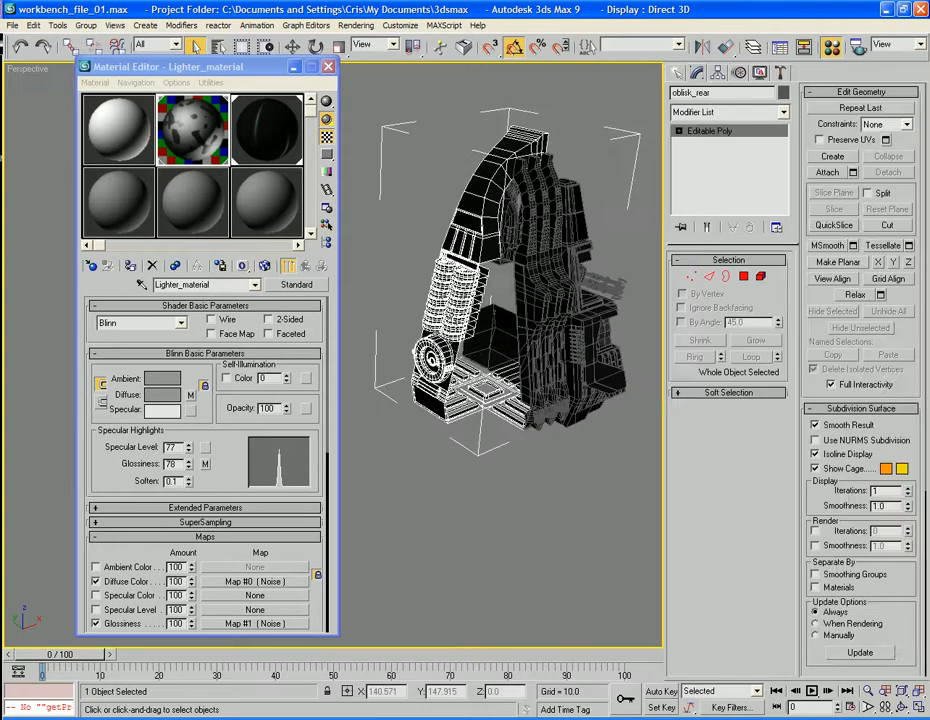
pyautogui.press('z')
pyautogui.rightClick(344, 226)
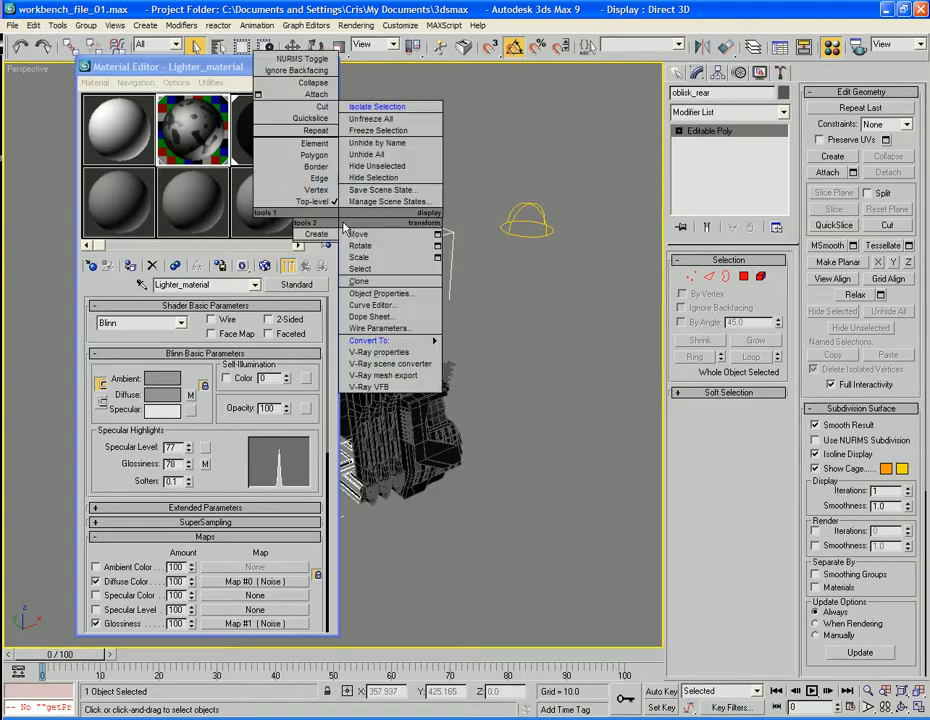
pyautogui.click(377, 107)
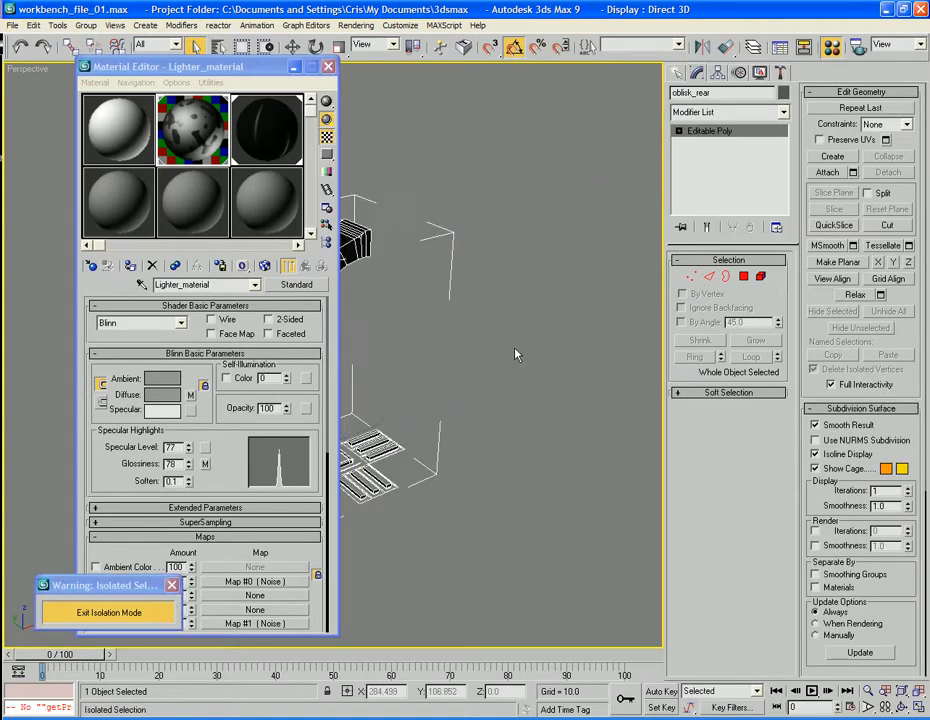
# Select the large round wheel element and the lowest ring elements of both columns above it
pyautogui.keyDown('alt'); pyautogui.moveTo(517, 353); pyautogui.dragTo(415, 316, button='middle'); pyautogui.keyUp('alt')
pyautogui.scroll(3, 464, 352)
pyautogui.moveTo(494, 389); pyautogui.dragTo(464, 337, button='middle')
pyautogui.scroll(4, 439, 352)
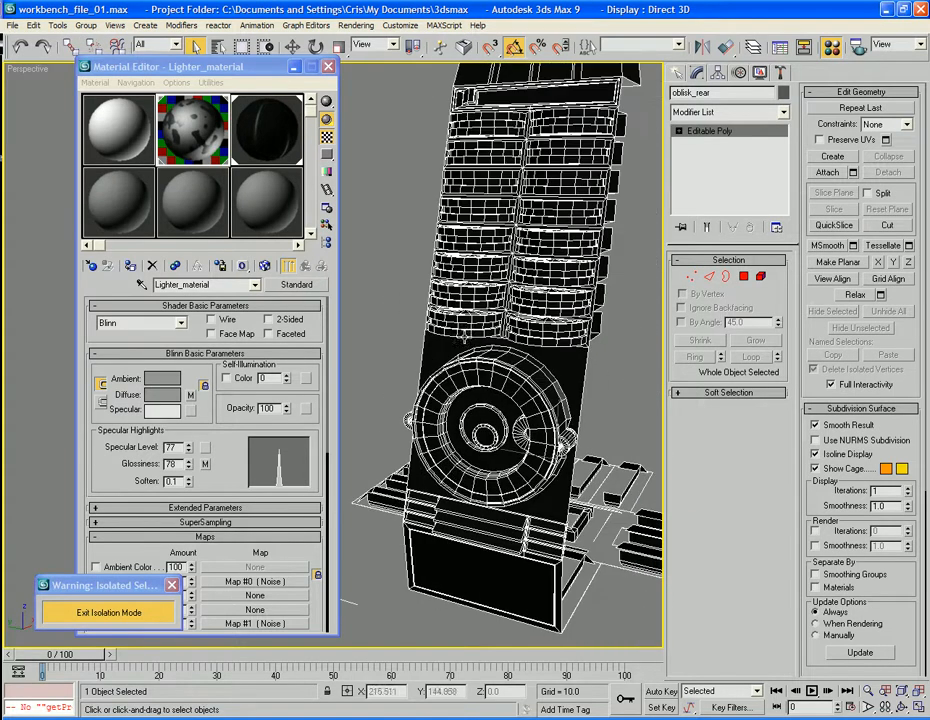
pyautogui.click(761, 277)
pyautogui.click(502, 373)
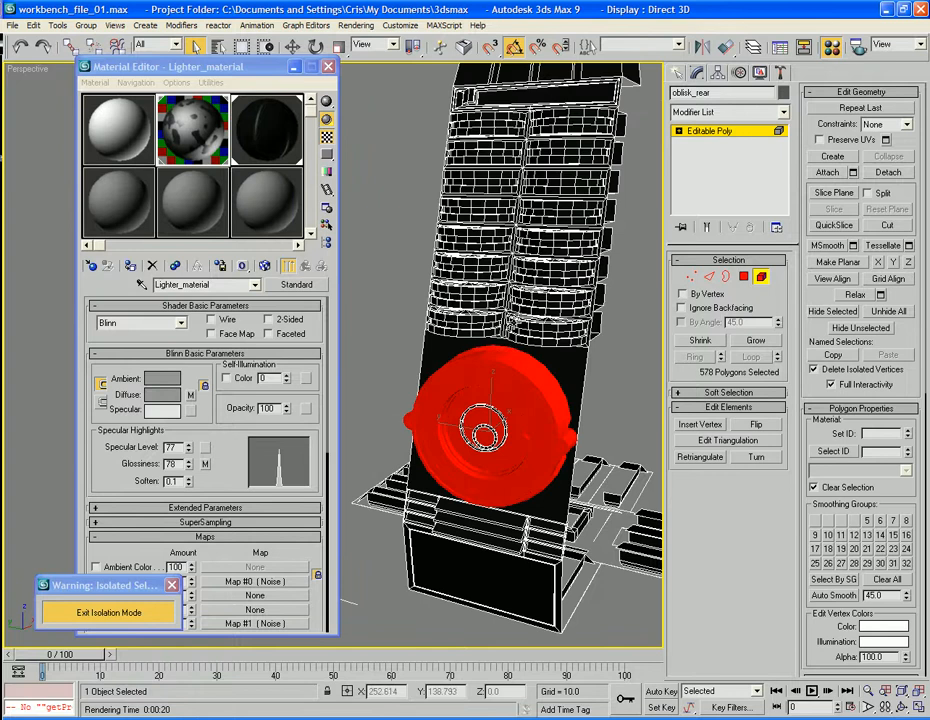
pyautogui.keyDown('ctrl'); pyautogui.click(545, 328); pyautogui.keyUp('ctrl')
pyautogui.keyDown('ctrl'); pyautogui.click(465, 326); pyautogui.keyUp('ctrl')
pyautogui.keyDown('ctrl'); pyautogui.click(542, 295); pyautogui.keyUp('ctrl')
pyautogui.keyDown('ctrl'); pyautogui.click(546, 274); pyautogui.keyUp('ctrl')
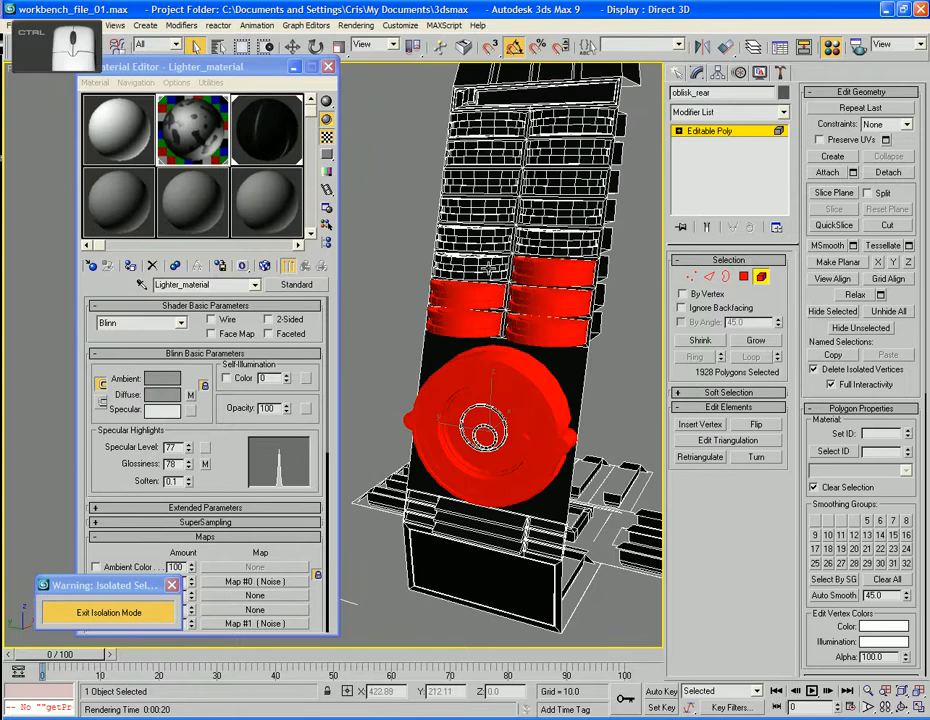
# Add all remaining ring elements up both columns of the rear section to the selection
pyautogui.keyDown('ctrl'); pyautogui.click(491, 269); pyautogui.keyUp('ctrl')
pyautogui.keyDown('ctrl'); pyautogui.click(488, 240); pyautogui.keyUp('ctrl')
pyautogui.keyDown('ctrl'); pyautogui.click(553, 240); pyautogui.keyUp('ctrl')
pyautogui.keyDown('ctrl'); pyautogui.click(553, 205); pyautogui.keyUp('ctrl')
pyautogui.keyDown('ctrl'); pyautogui.click(485, 203); pyautogui.keyUp('ctrl')
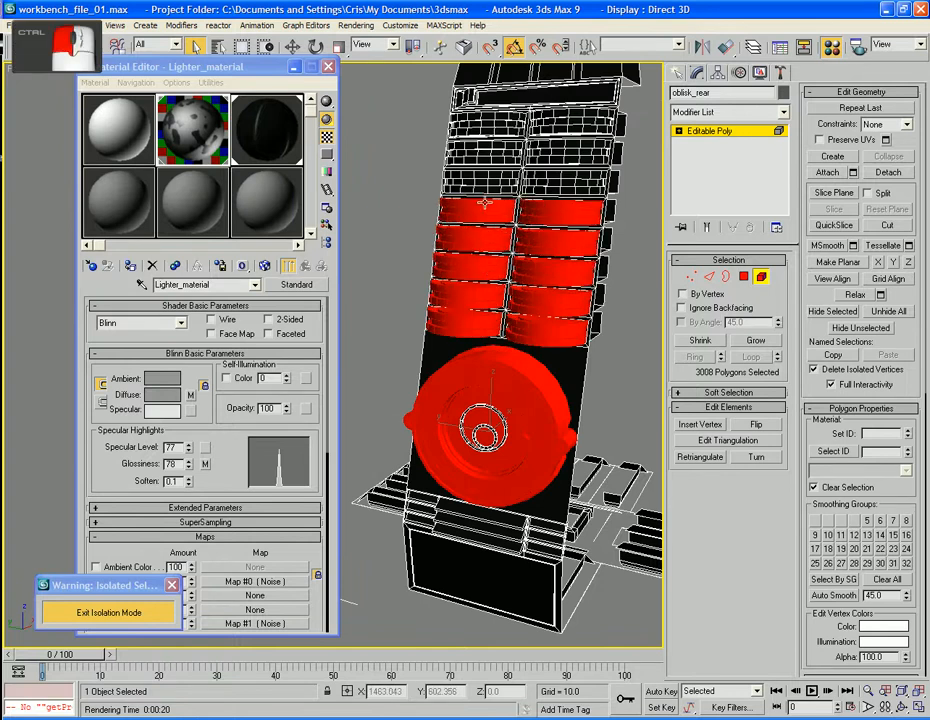
pyautogui.keyDown('ctrl'); pyautogui.click(496, 175); pyautogui.keyUp('ctrl')
pyautogui.keyDown('ctrl'); pyautogui.click(571, 187); pyautogui.keyUp('ctrl')
pyautogui.keyDown('ctrl'); pyautogui.click(571, 145); pyautogui.keyUp('ctrl')
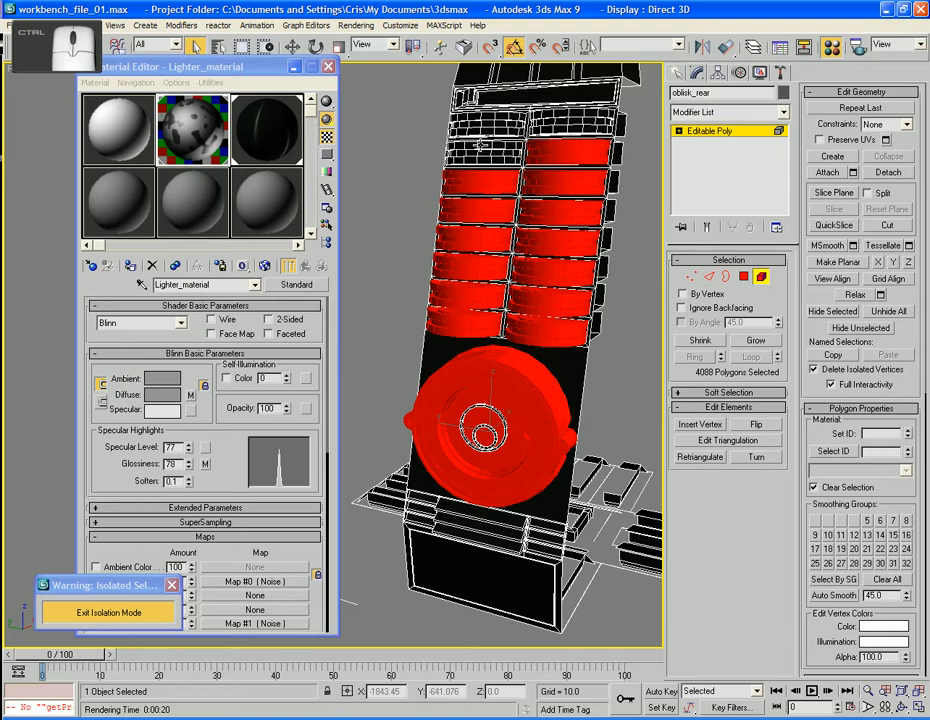
pyautogui.keyDown('ctrl'); pyautogui.click(480, 145); pyautogui.keyUp('ctrl')
pyautogui.keyDown('ctrl'); pyautogui.click(492, 120); pyautogui.keyUp('ctrl')
pyautogui.keyDown('ctrl'); pyautogui.click(568, 119); pyautogui.keyUp('ctrl')
# Assign Lighter_material to the selected wheel and ring elements and leave element editing
pyautogui.click(118, 246)
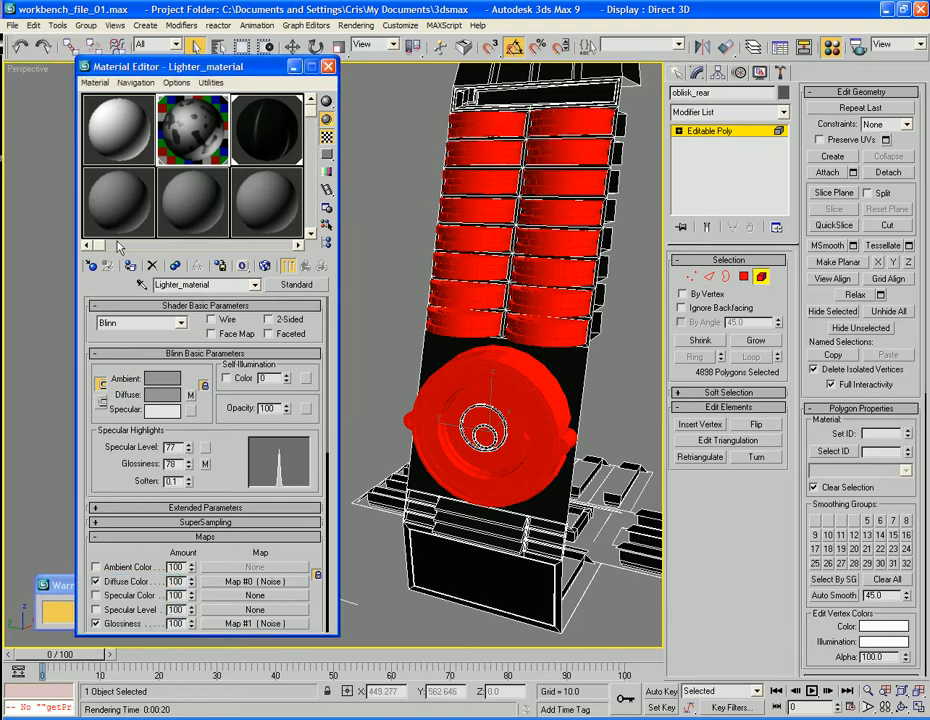
pyautogui.click(129, 265)
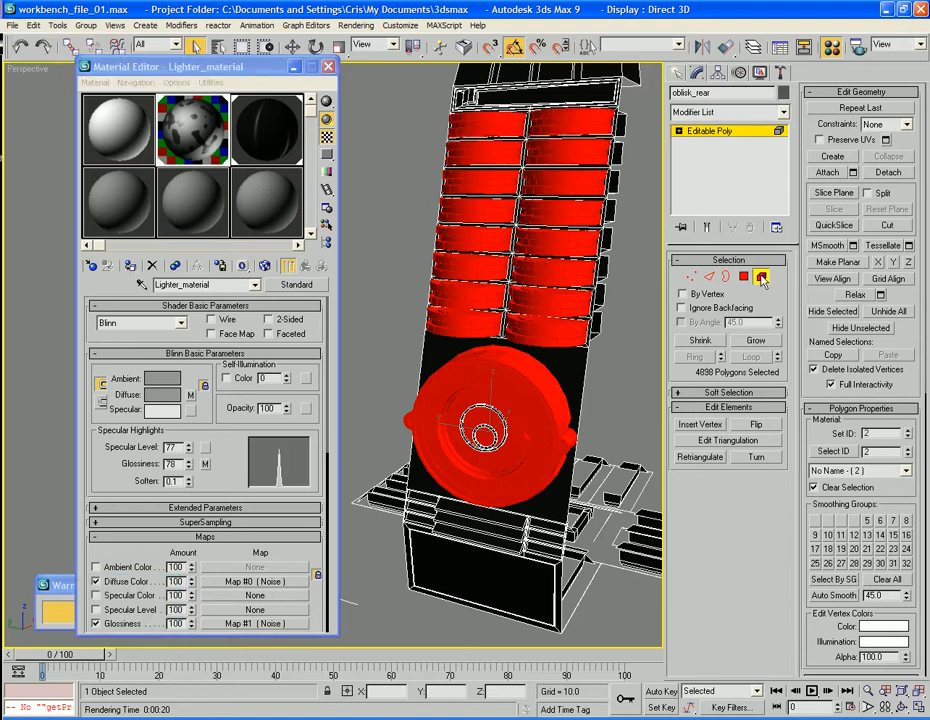
pyautogui.click(761, 277)
pyautogui.click(606, 375)
# On the cross-shaped underside, select the outer recess floor of the wheel-side arm and all three recess floors of the adjacent arm
pyautogui.keyDown('alt'); pyautogui.moveTo(626, 400); pyautogui.dragTo(566, 216, button='middle'); pyautogui.keyUp('alt')
pyautogui.click(527, 273)
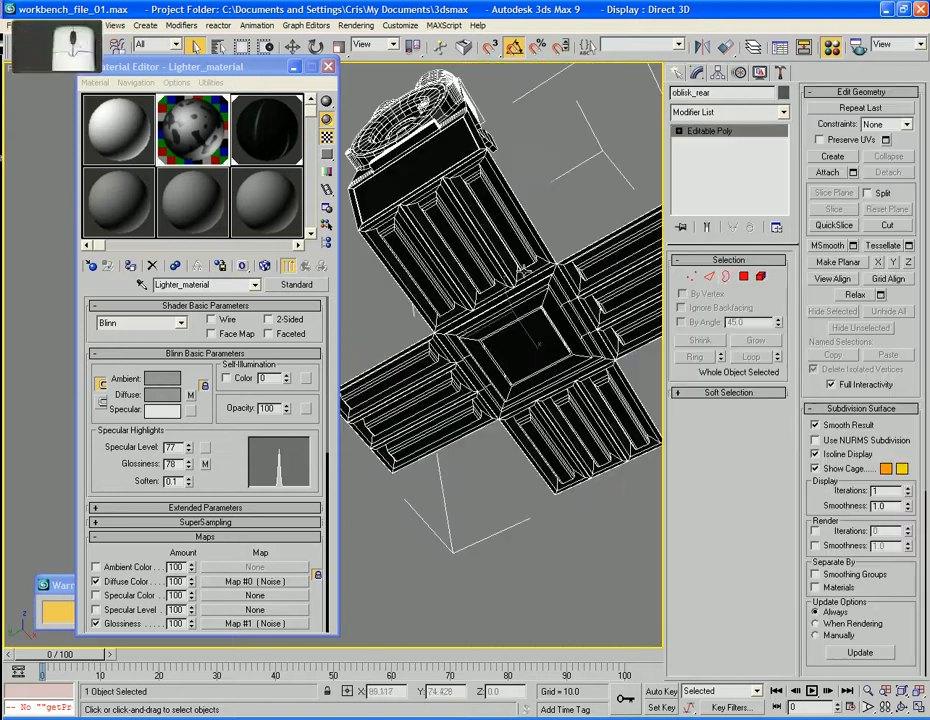
pyautogui.click(743, 277)
pyautogui.click(421, 285)
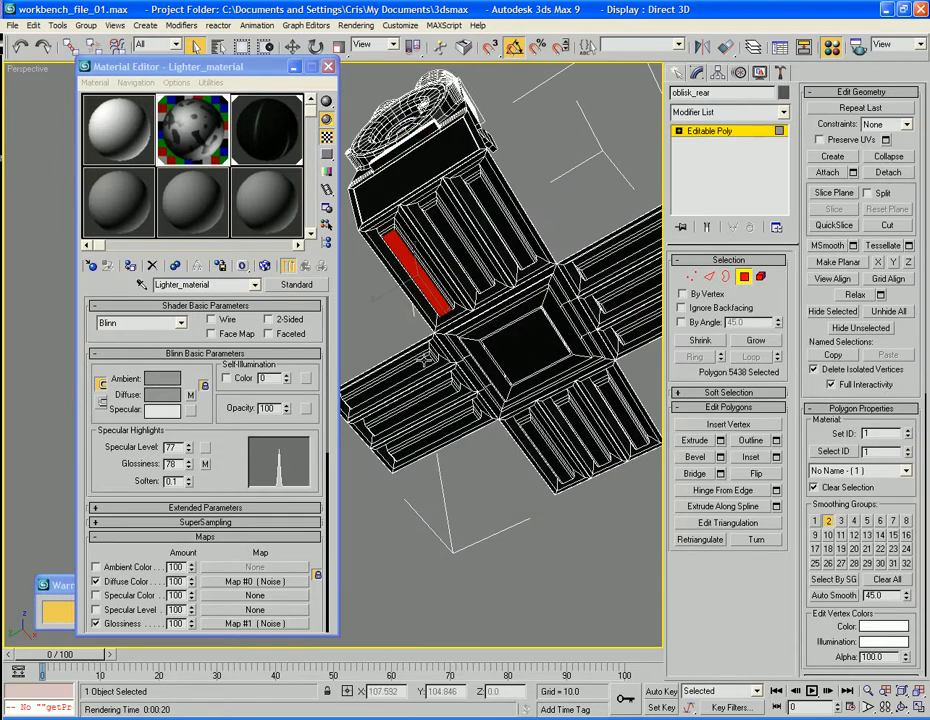
pyautogui.keyDown('ctrl'); pyautogui.click(390, 384); pyautogui.keyUp('ctrl')
pyautogui.keyDown('ctrl'); pyautogui.click(415, 412); pyautogui.keyUp('ctrl')
pyautogui.keyDown('ctrl'); pyautogui.click(460, 440); pyautogui.keyUp('ctrl')
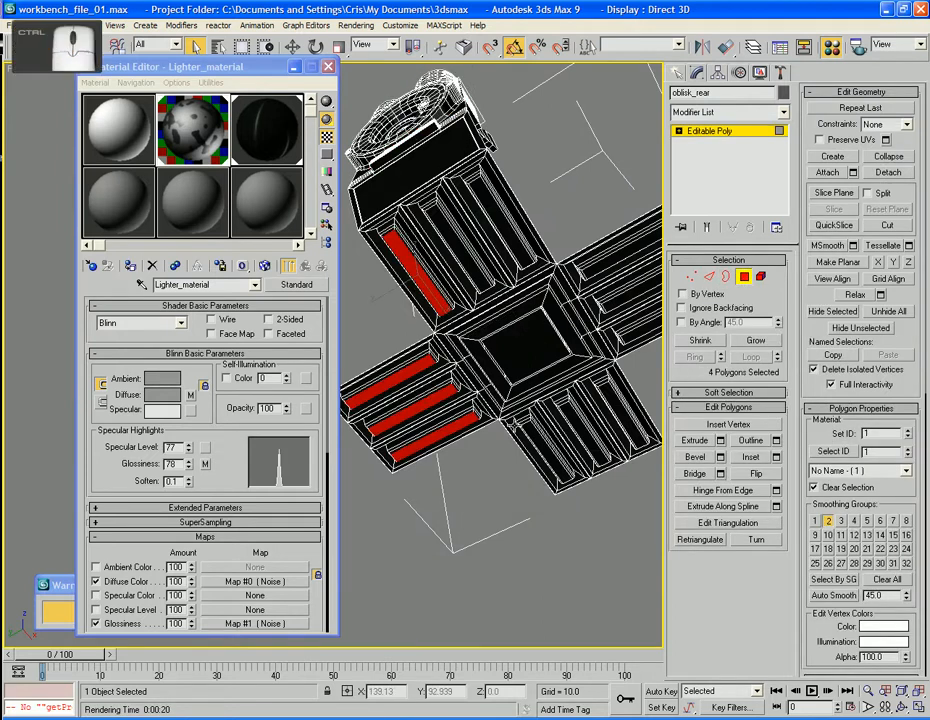
# Add the three recess floors of the arm opposite the wheel, removing the wrongly picked side face
pyautogui.keyDown('ctrl'); pyautogui.click(541, 455); pyautogui.keyUp('ctrl')
pyautogui.keyDown('ctrl'); pyautogui.click(576, 437); pyautogui.keyUp('ctrl')
pyautogui.keyDown('ctrl'); pyautogui.click(608, 418); pyautogui.keyUp('ctrl')
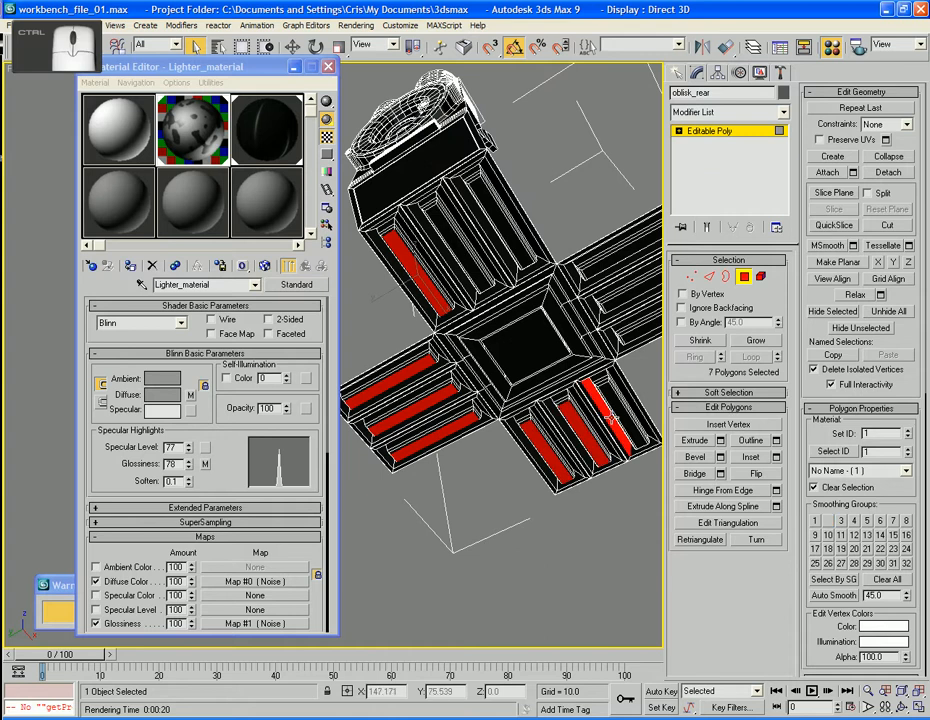
pyautogui.keyDown('ctrl'); pyautogui.click(612, 424); pyautogui.keyUp('ctrl')
pyautogui.keyDown('ctrl'); pyautogui.click(621, 411); pyautogui.keyUp('ctrl')
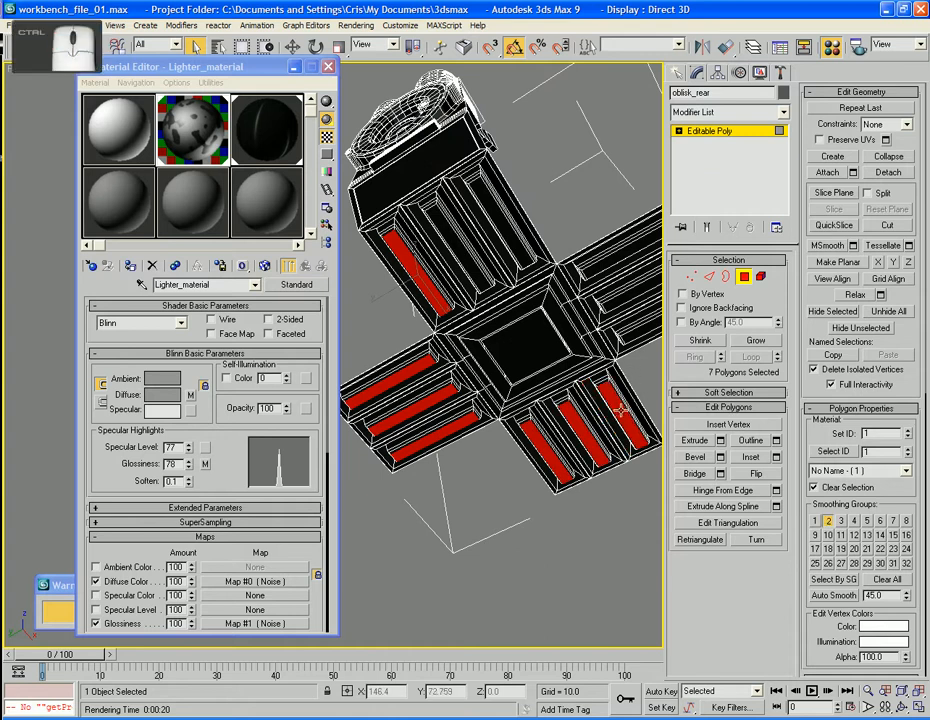
# Add the recess floors of the remaining cross arm to the selection, undoing the last extra pick
pyautogui.keyDown('ctrl'); pyautogui.click(643, 334); pyautogui.keyUp('ctrl')
pyautogui.keyDown('ctrl'); pyautogui.click(633, 299); pyautogui.keyUp('ctrl')
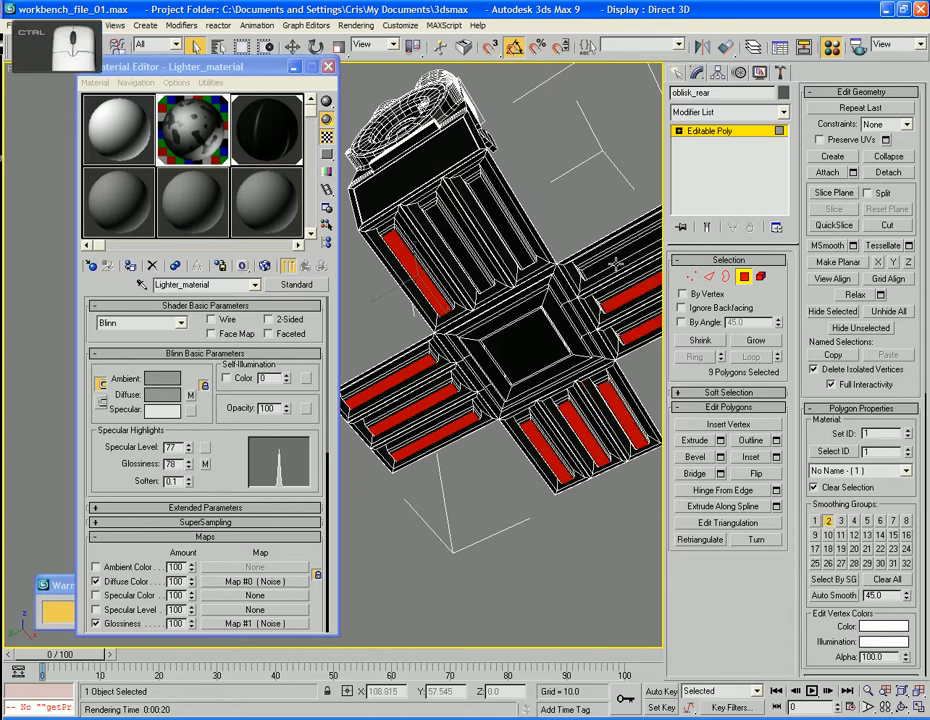
pyautogui.keyDown('ctrl'); pyautogui.click(616, 265); pyautogui.keyUp('ctrl')
pyautogui.keyDown('ctrl'); pyautogui.click(607, 267); pyautogui.keyUp('ctrl')
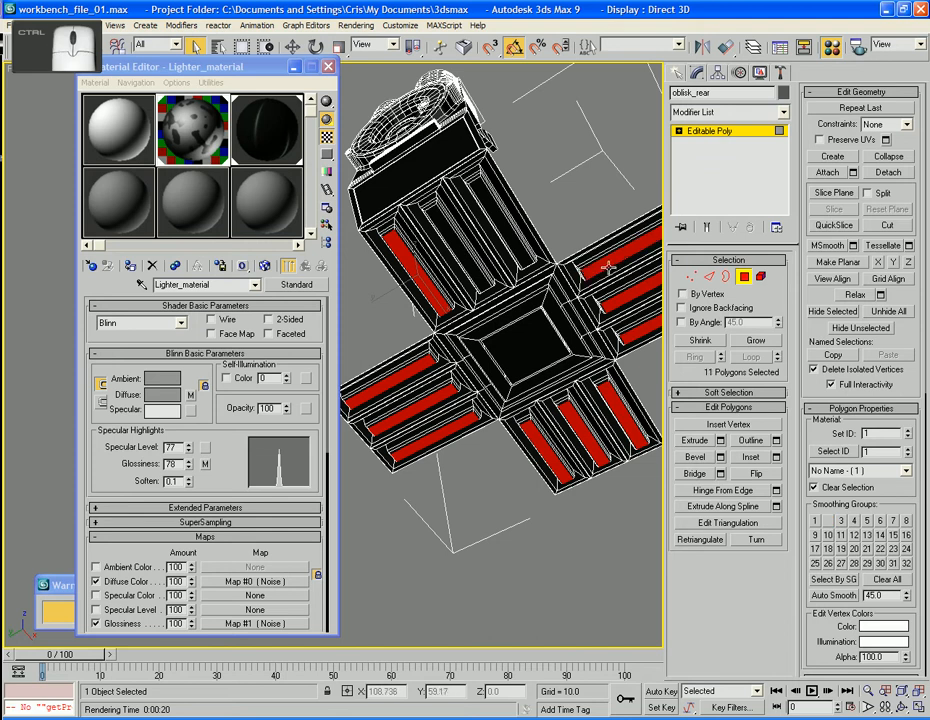
pyautogui.hotkey('ctrl', 'z')
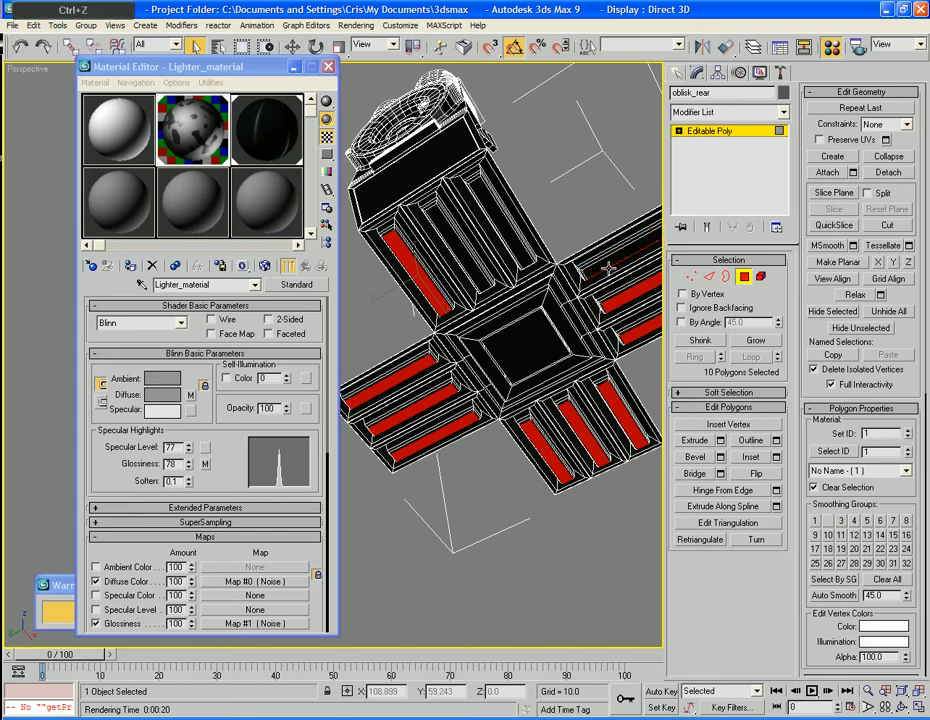
# Add the wheel-side arm's other two recess floors and the central square panel to the selection
pyautogui.keyDown('ctrl'); pyautogui.click(455, 255); pyautogui.keyUp('ctrl')
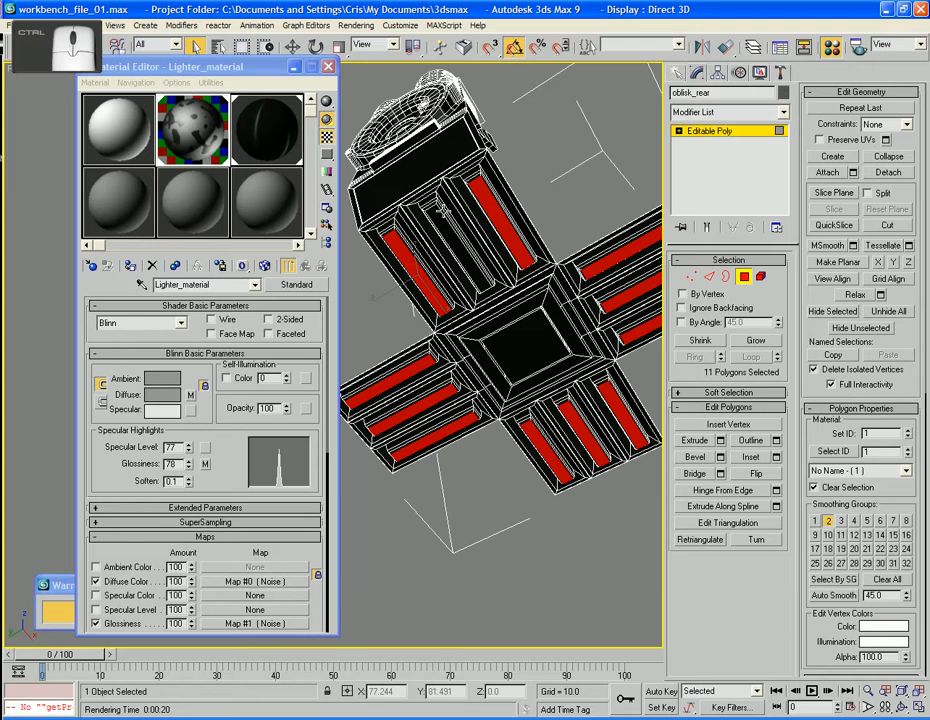
pyautogui.keyDown('ctrl'); pyautogui.click(490, 210); pyautogui.keyUp('ctrl')
pyautogui.keyDown('ctrl'); pyautogui.click(518, 345); pyautogui.keyUp('ctrl')
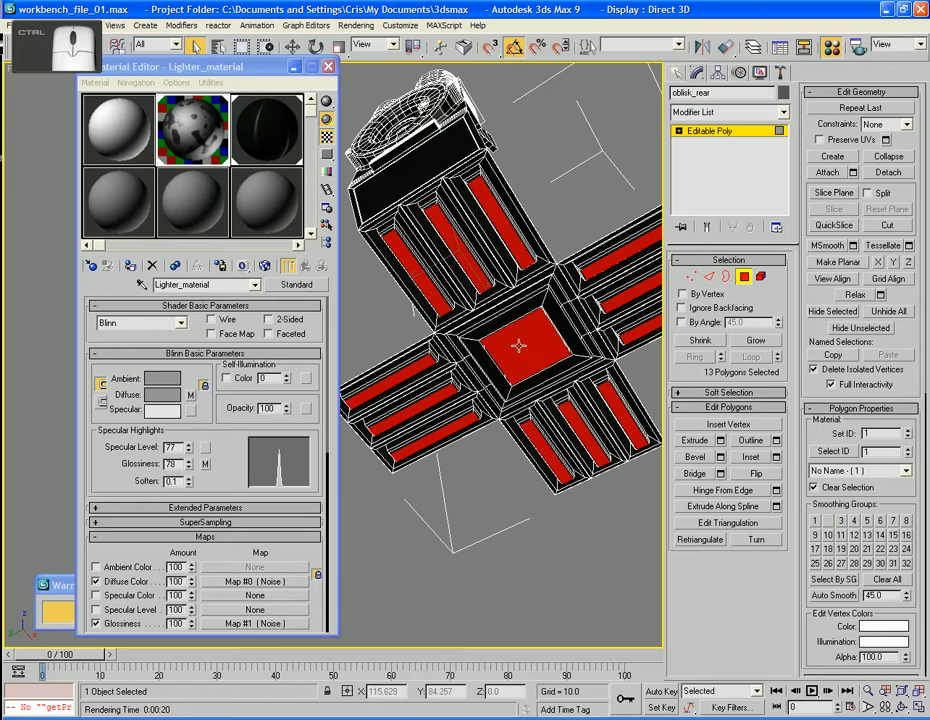
# Grow the recess selection twice, assign Lighter_material to it, and clear the selection
pyautogui.click(755, 341)
pyautogui.click(755, 341)
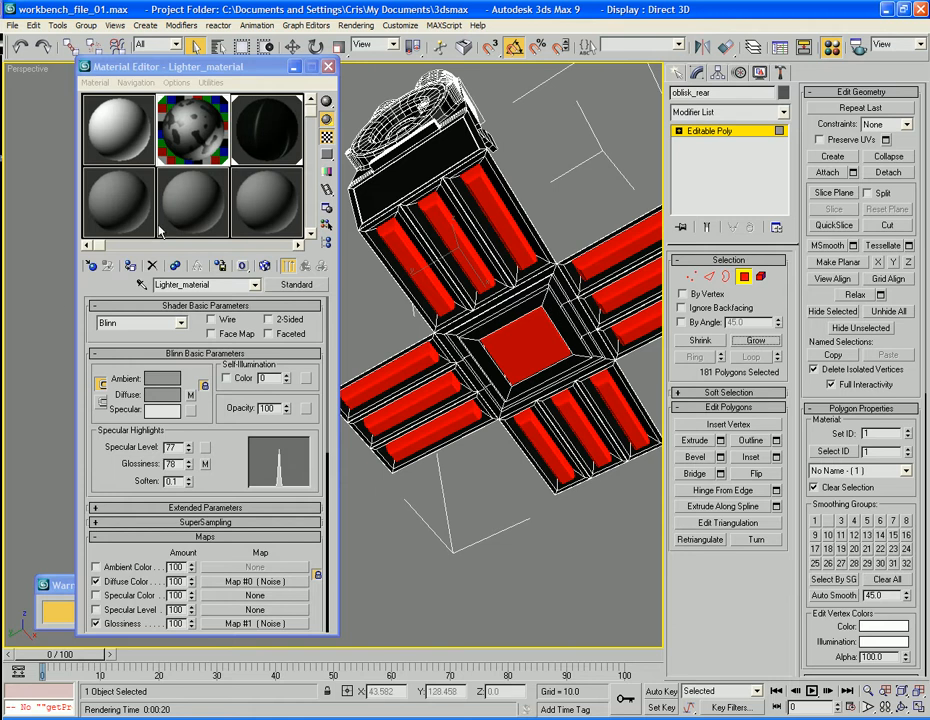
pyautogui.moveTo(181, 150); pyautogui.dragTo(183, 148)
pyautogui.click(422, 521)
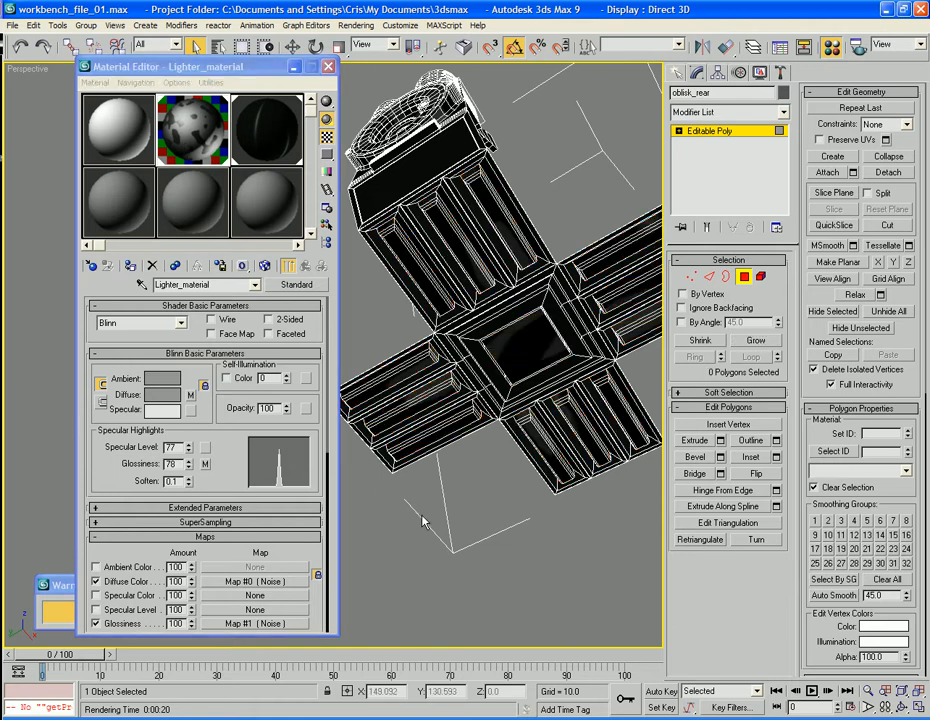
# Check the rear section in shaded view without edge lines, exit isolation mode, and leave sub-object editing
pyautogui.click(726, 276)
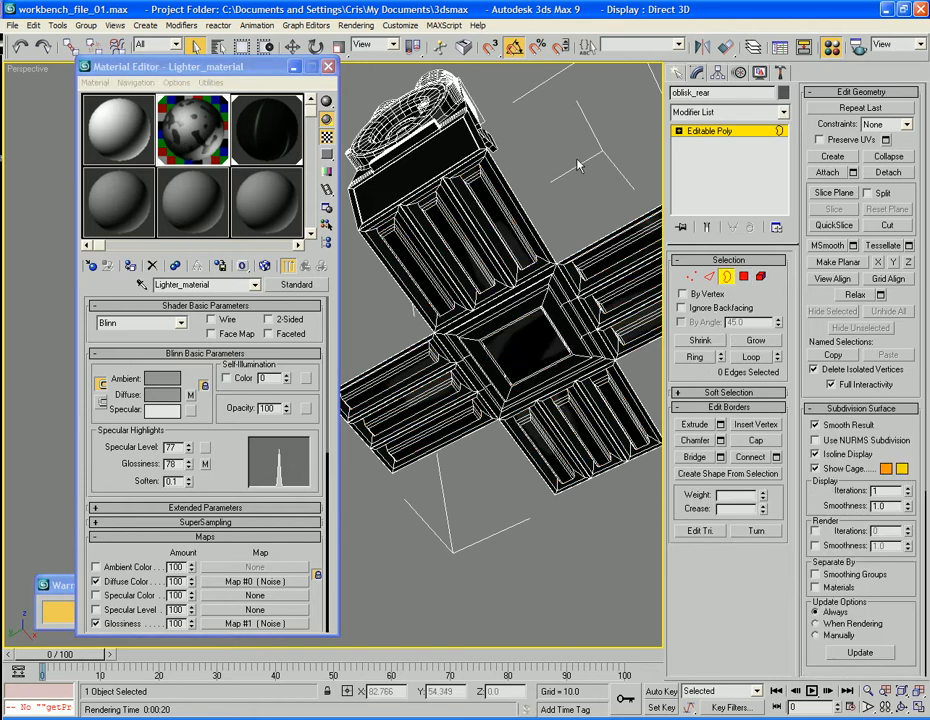
pyautogui.moveTo(562, 161)
pyautogui.keyDown('alt'); pyautogui.mouseDown(button='middle')
pyautogui.moveTo(641, 224)
pyautogui.moveTo(633, 276)
pyautogui.moveTo(596, 276)
pyautogui.moveTo(599, 250)
pyautogui.moveTo(522, 248)
pyautogui.moveTo(581, 255)
pyautogui.moveTo(547, 260)
pyautogui.moveTo(585, 277)
pyautogui.moveTo(532, 314)
pyautogui.mouseUp(button='middle'); pyautogui.keyUp('alt')
pyautogui.press('F4')
pyautogui.click(60, 610)
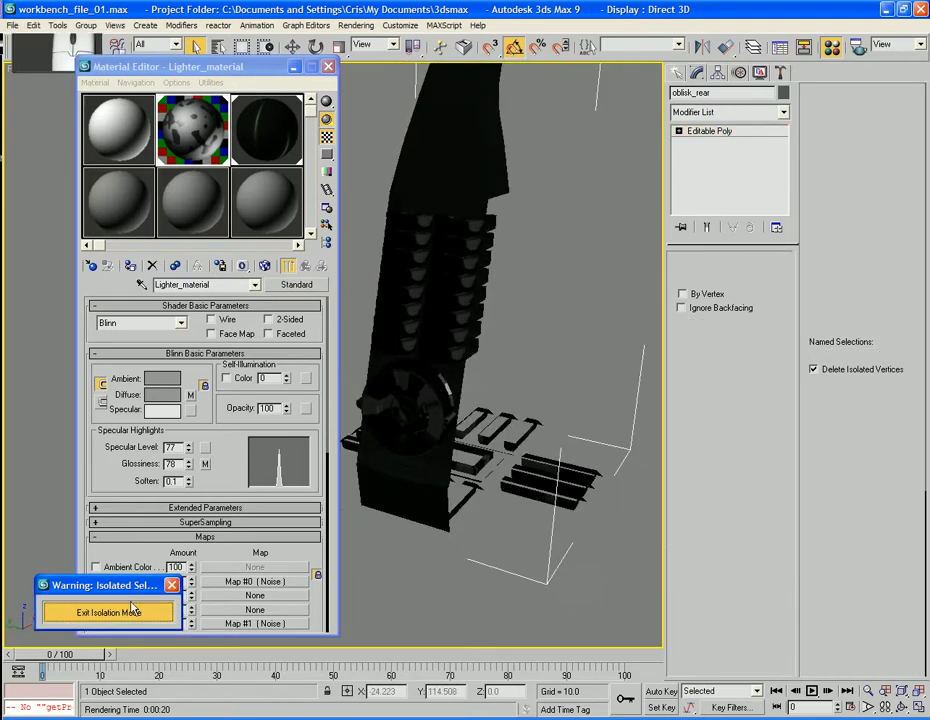
pyautogui.click(108, 612)
pyautogui.moveTo(446, 546); pyautogui.dragTo(476, 493, button='middle')
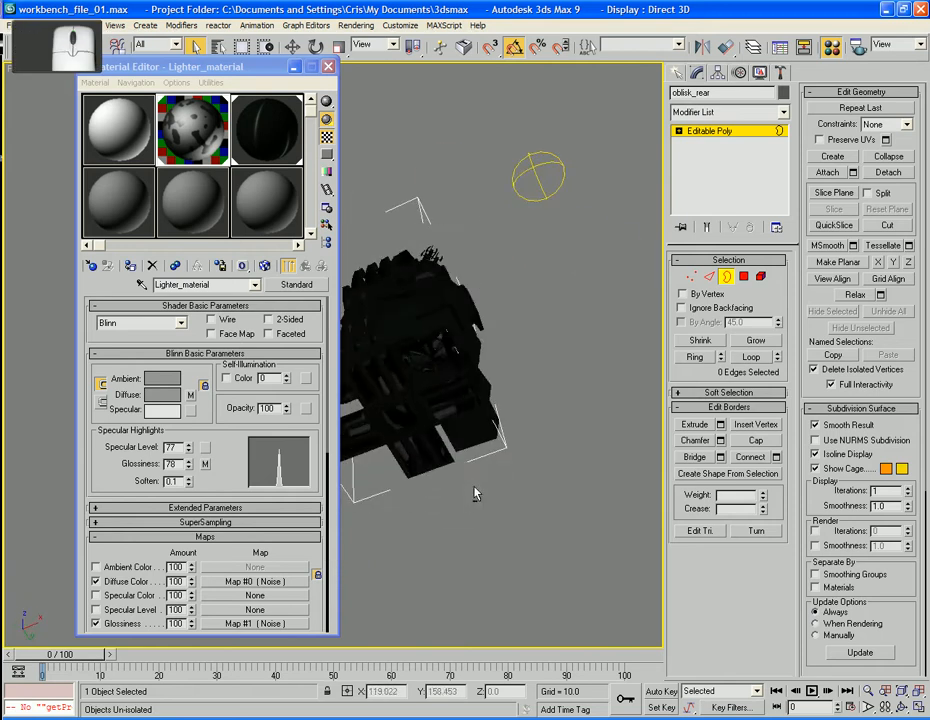
pyautogui.click(733, 281)
# Select Oblisk_corner_area_04 and display its edges with the round turbine recess on its underside in close view
pyautogui.click(455, 290)
pyautogui.click(449, 291)
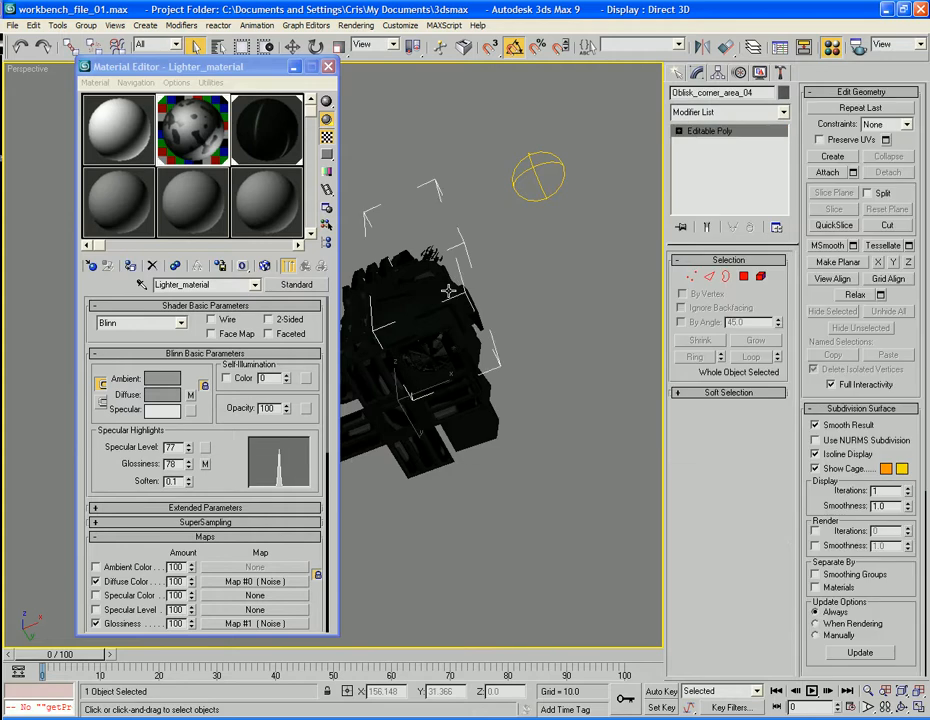
pyautogui.press('z')
pyautogui.press('F4')
pyautogui.moveTo(429, 308); pyautogui.dragTo(448, 190, button='middle')
pyautogui.scroll(5, 525, 272)
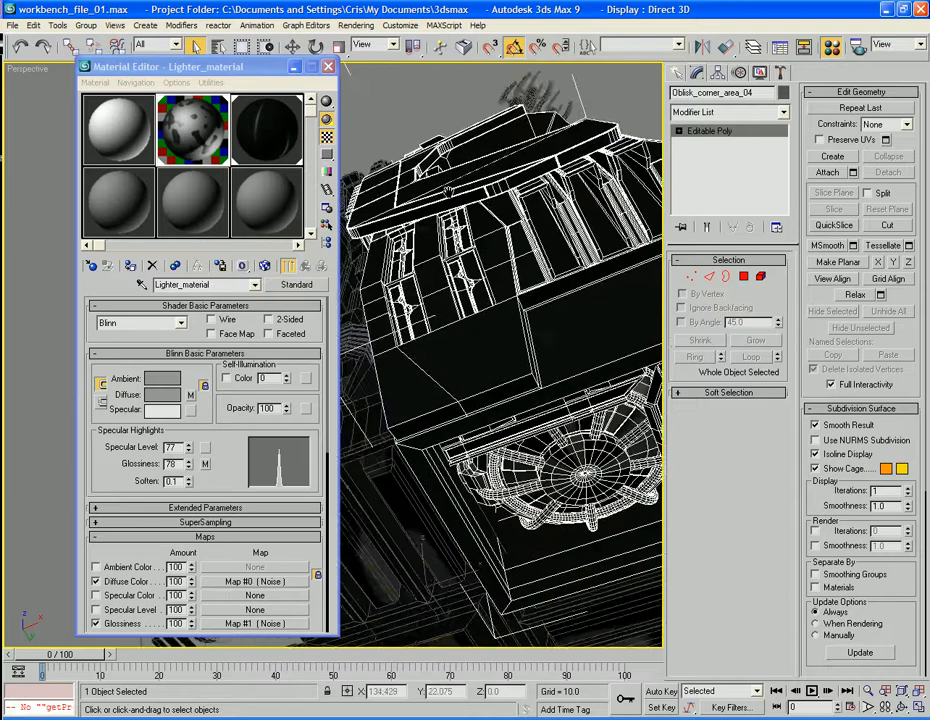
pyautogui.keyDown('alt'); pyautogui.moveTo(413, 146); pyautogui.dragTo(518, 246, button='middle'); pyautogui.keyUp('alt')
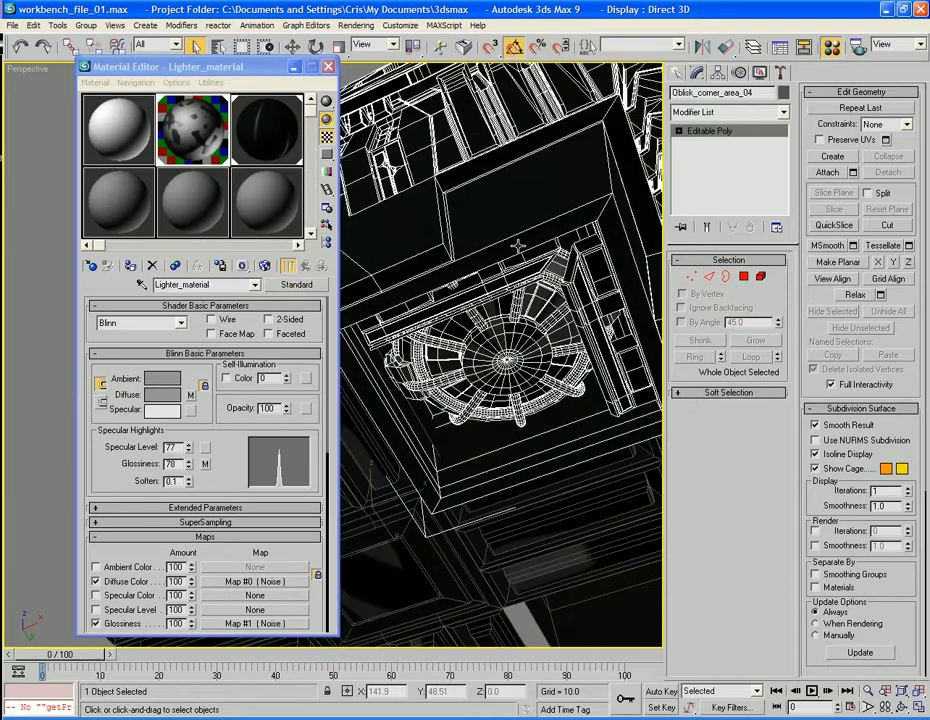
# Select the turbine's central hub element and assign Lighter_material to it
pyautogui.click(760, 277)
pyautogui.click(515, 335)
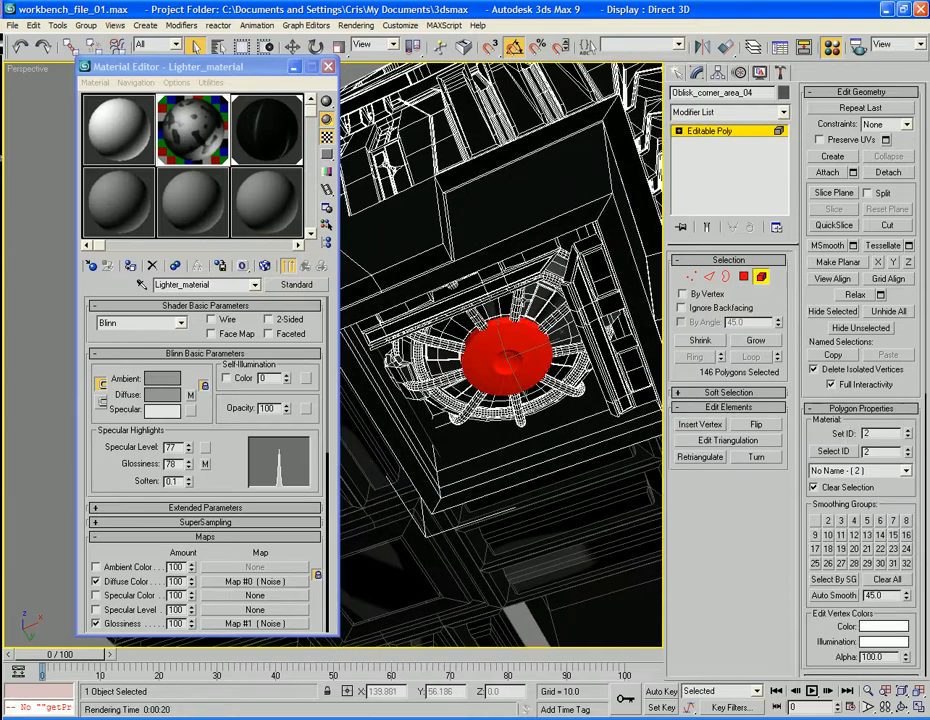
pyautogui.keyDown('ctrl'); pyautogui.click(393, 221); pyautogui.keyUp('ctrl')
pyautogui.hotkey('ctrl', 'z')
pyautogui.click(131, 268)
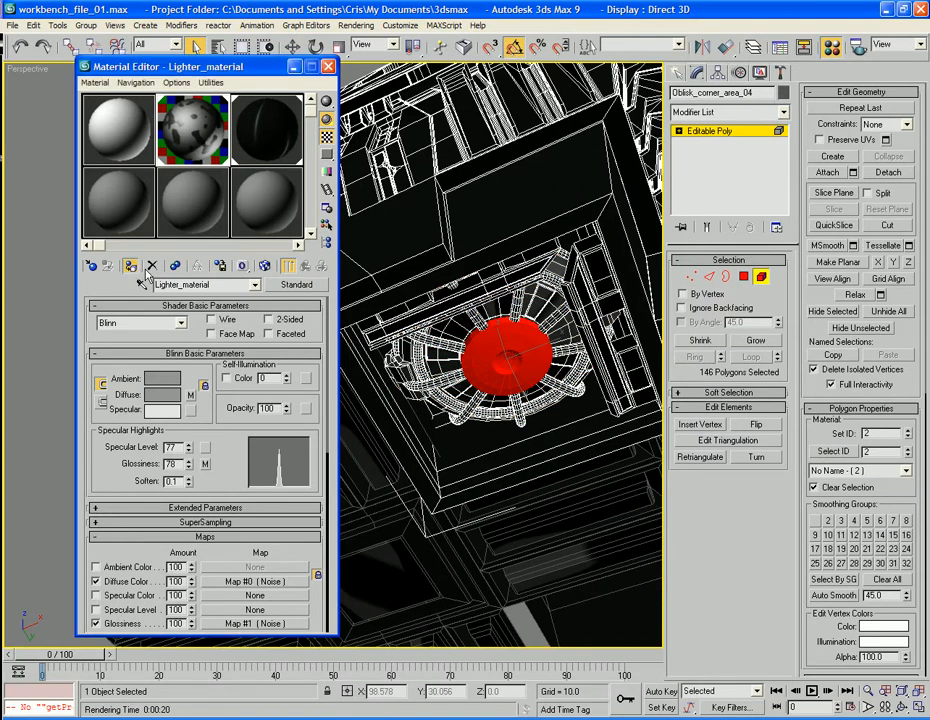
# Leave element editing on the corner section, select oblisk_front, and hide all unselected objects
pyautogui.click(761, 278)
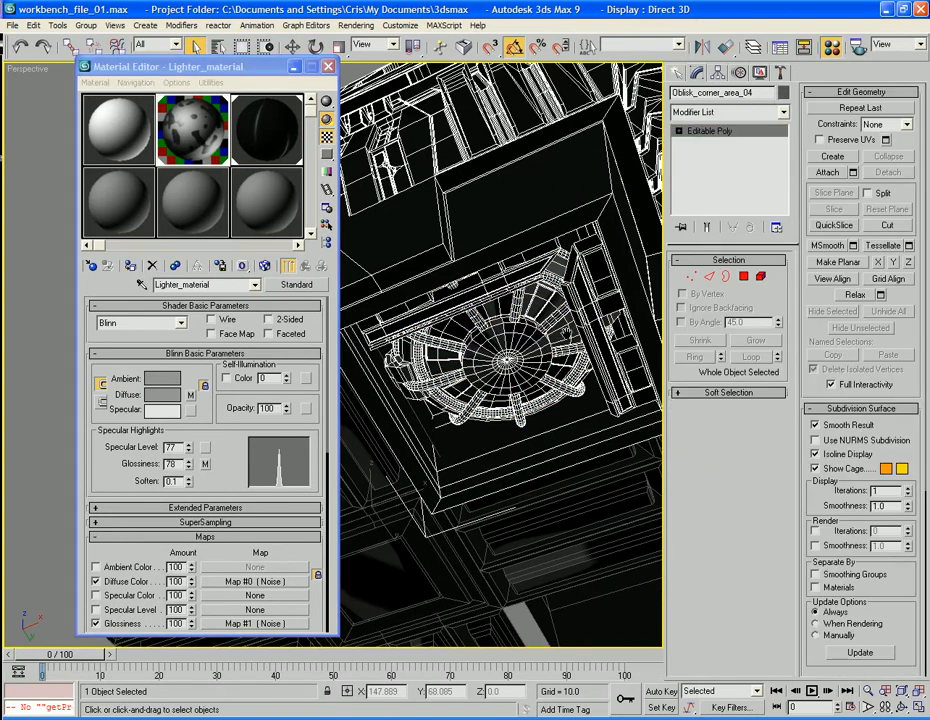
pyautogui.scroll(-6, 452, 359)
pyautogui.keyDown('alt'); pyautogui.moveTo(452, 358); pyautogui.dragTo(516, 484, button='middle'); pyautogui.keyUp('alt')
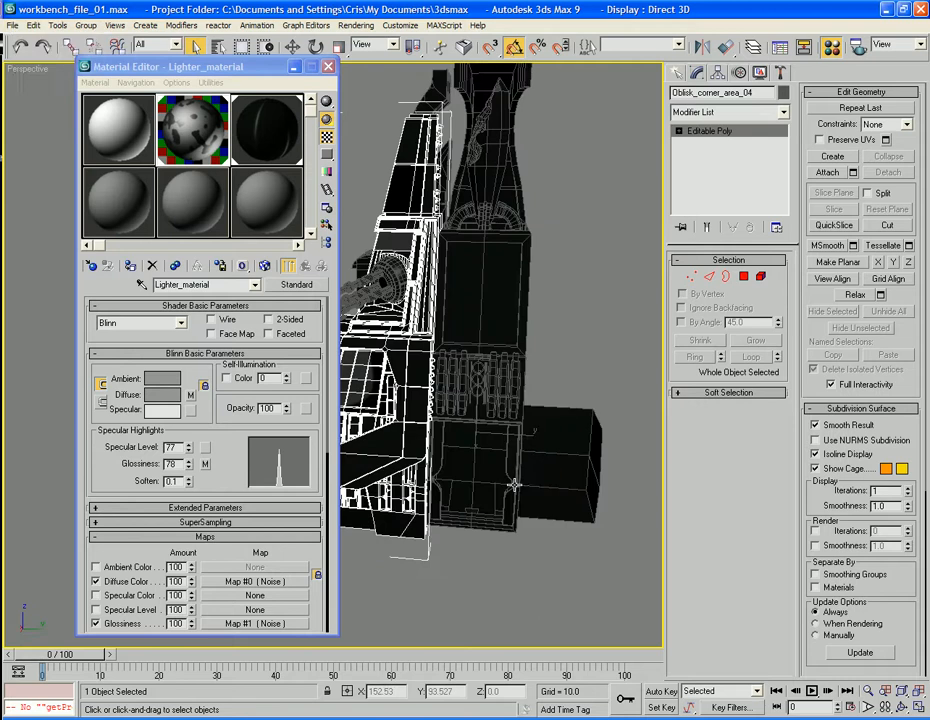
pyautogui.click(516, 369)
pyautogui.rightClick(472, 358)
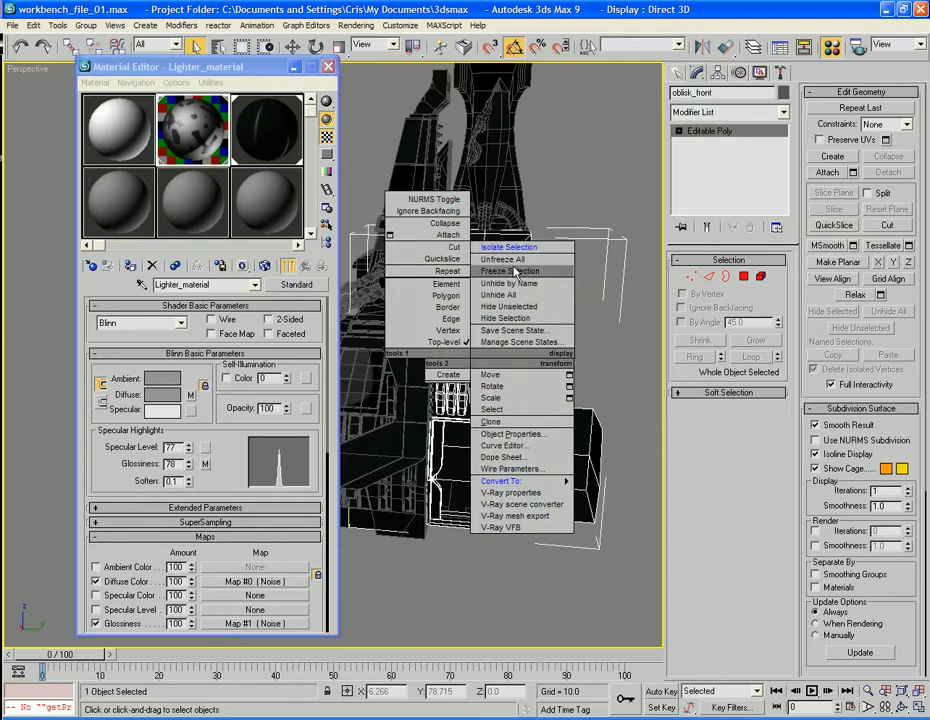
pyautogui.click(509, 306)
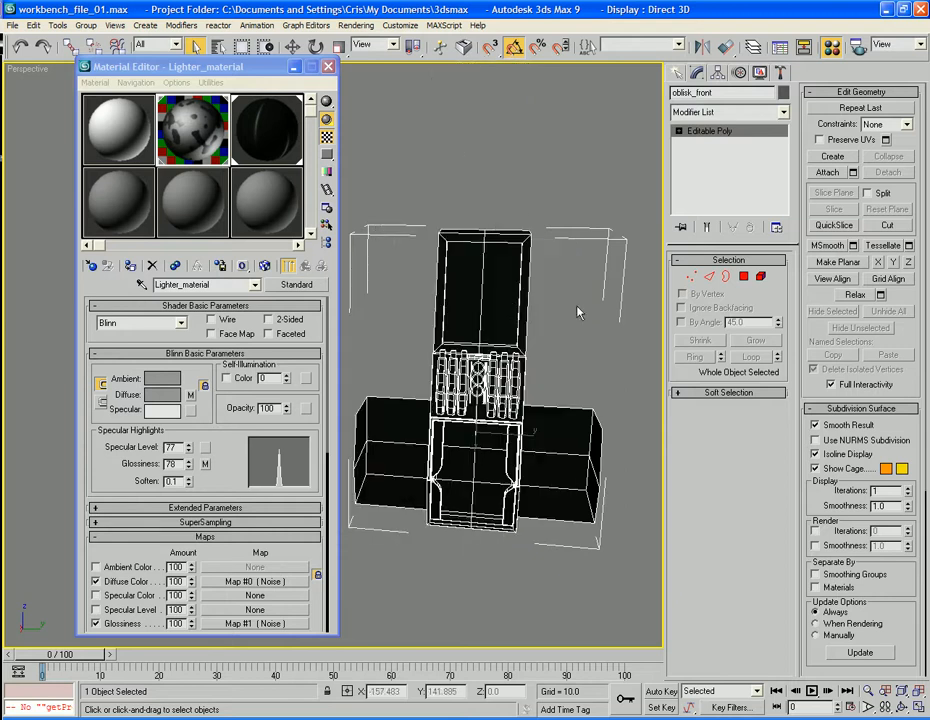
# Select the vertical rib, ring and connecting bar elements in oblisk_front's middle band and assign Lighter_material to them
pyautogui.hotkey('ctrl', 'd')
pyautogui.click(509, 344)
pyautogui.keyDown('alt'); pyautogui.moveTo(509, 344); pyautogui.dragTo(655, 383, button='middle'); pyautogui.keyUp('alt')
pyautogui.scroll(4, 529, 377)
pyautogui.moveTo(582, 374); pyautogui.dragTo(515, 374, button='middle')
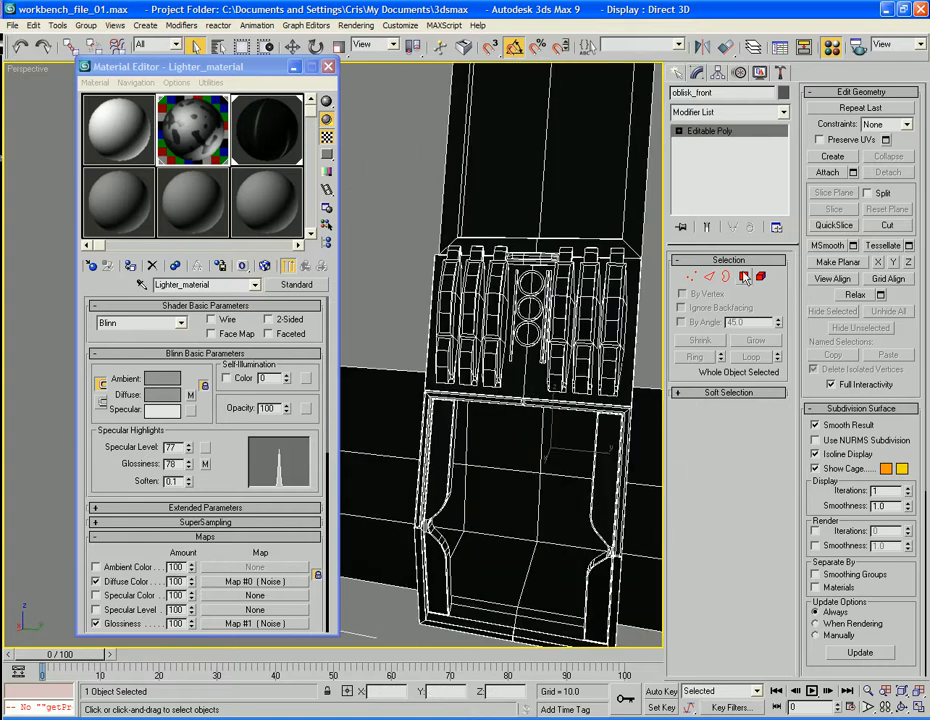
pyautogui.press('5')
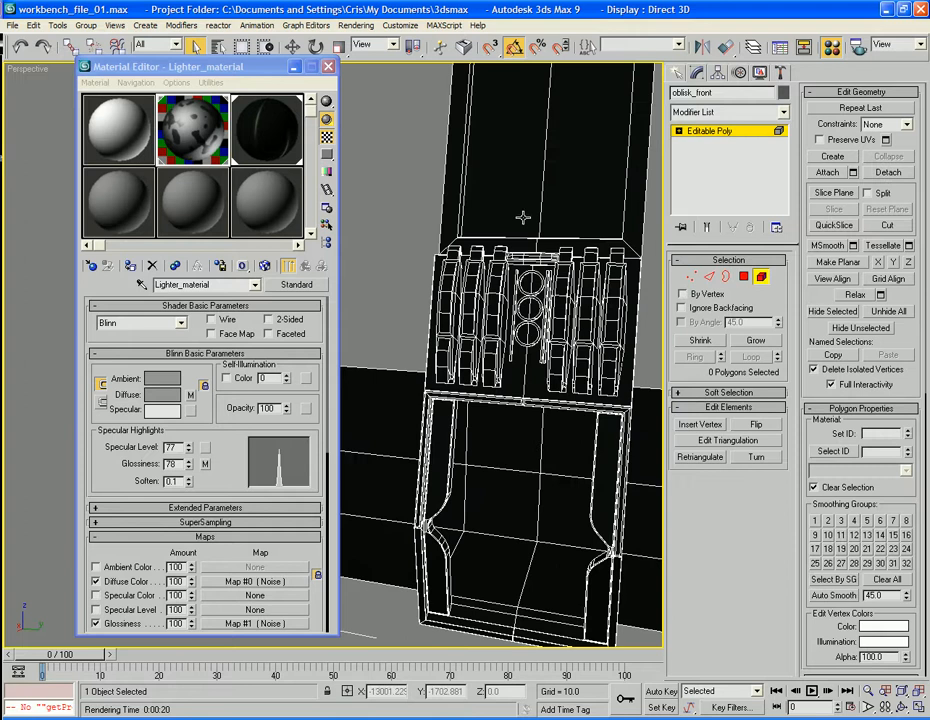
pyautogui.hotkey('ctrl', 'a')
pyautogui.hotkey('ctrl', 'i')
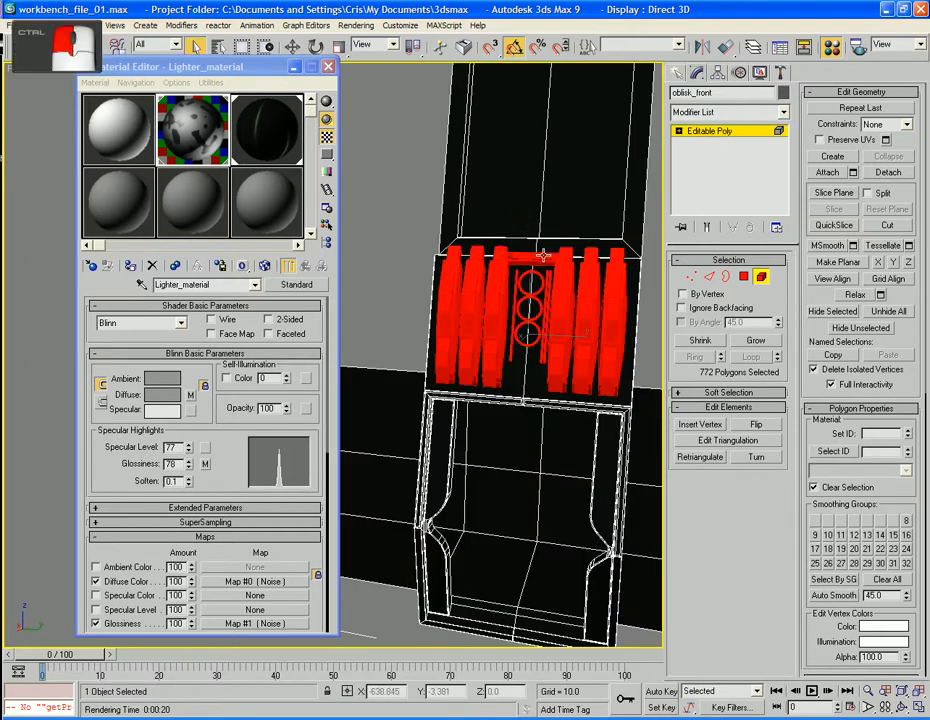
pyautogui.keyDown('ctrl'); pyautogui.click(543, 256); pyautogui.keyUp('ctrl')
pyautogui.keyDown('ctrl'); pyautogui.click(527, 257); pyautogui.keyUp('ctrl')
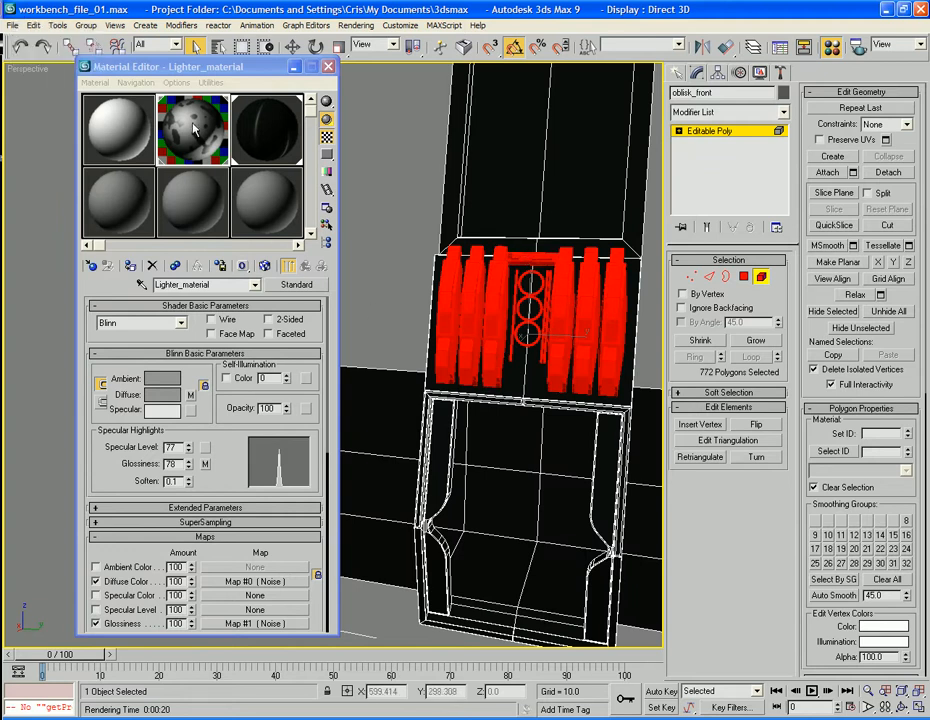
pyautogui.click(130, 266)
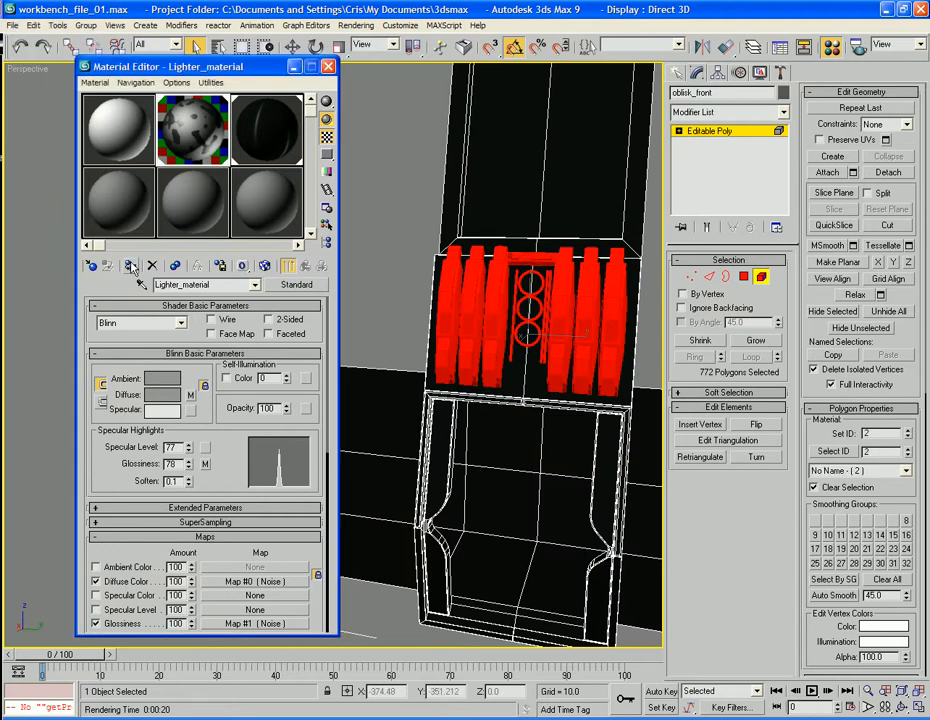
# Check the front section in shaded view without edge lines and unhide all objects
pyautogui.click(761, 276)
pyautogui.press('F4')
pyautogui.keyDown('alt'); pyautogui.moveTo(428, 291); pyautogui.dragTo(442, 379, button='middle'); pyautogui.keyUp('alt')
pyautogui.scroll(-3, 490, 292)
pyautogui.click(642, 300)
pyautogui.scroll(-5, 637, 301)
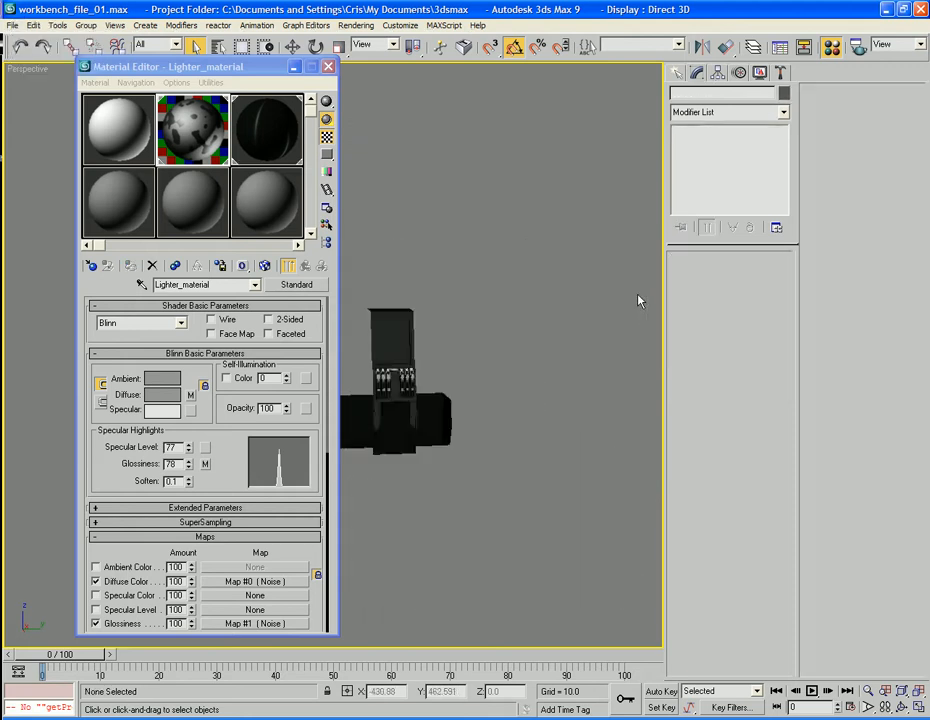
pyautogui.keyDown('alt'); pyautogui.moveTo(637, 301); pyautogui.dragTo(527, 302, button='middle'); pyautogui.keyUp('alt')
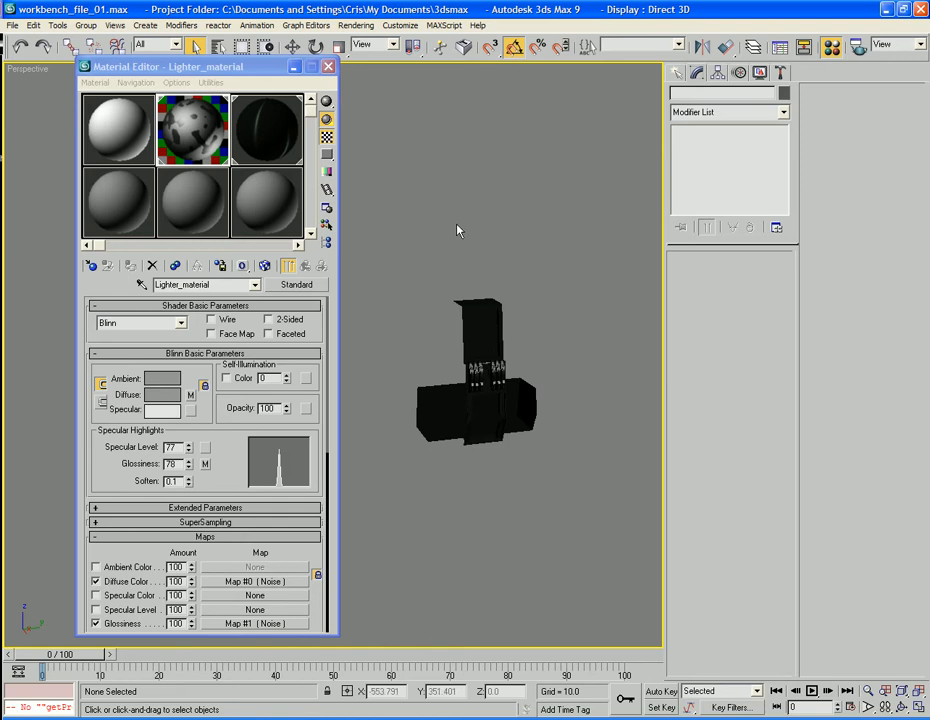
pyautogui.rightClick(357, 522)
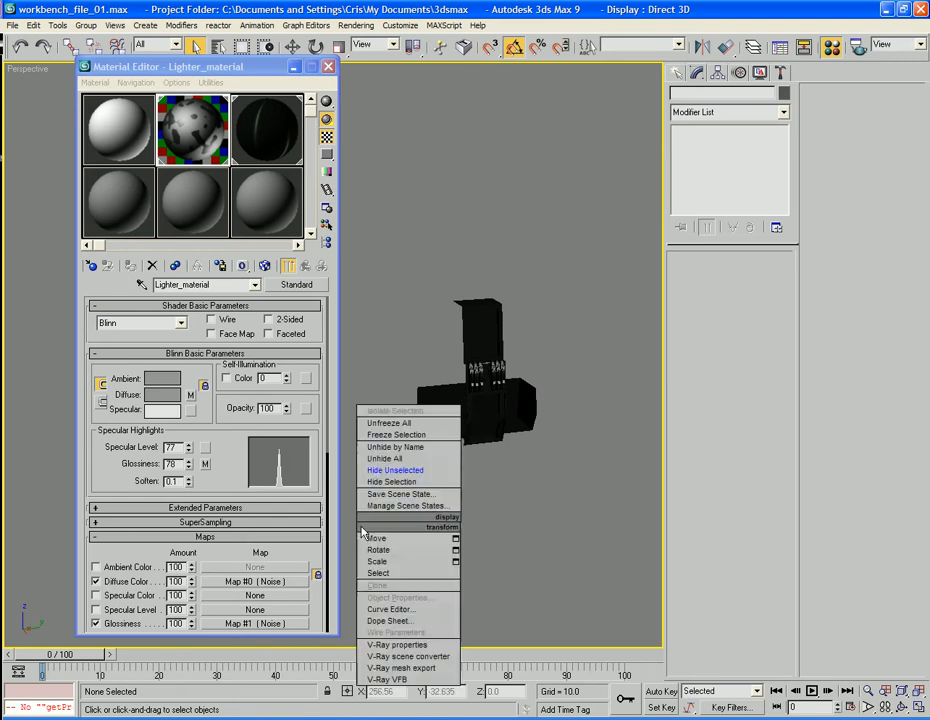
pyautogui.click(367, 466)
# Isolate oblisk_power_source_mount and display its edges with the arches around its base in view
pyautogui.moveTo(557, 283); pyautogui.dragTo(453, 287, button='middle')
pyautogui.scroll(2, 549, 314)
pyautogui.scroll(3, 531, 310)
pyautogui.scroll(-3, 452, 288)
pyautogui.click(433, 260)
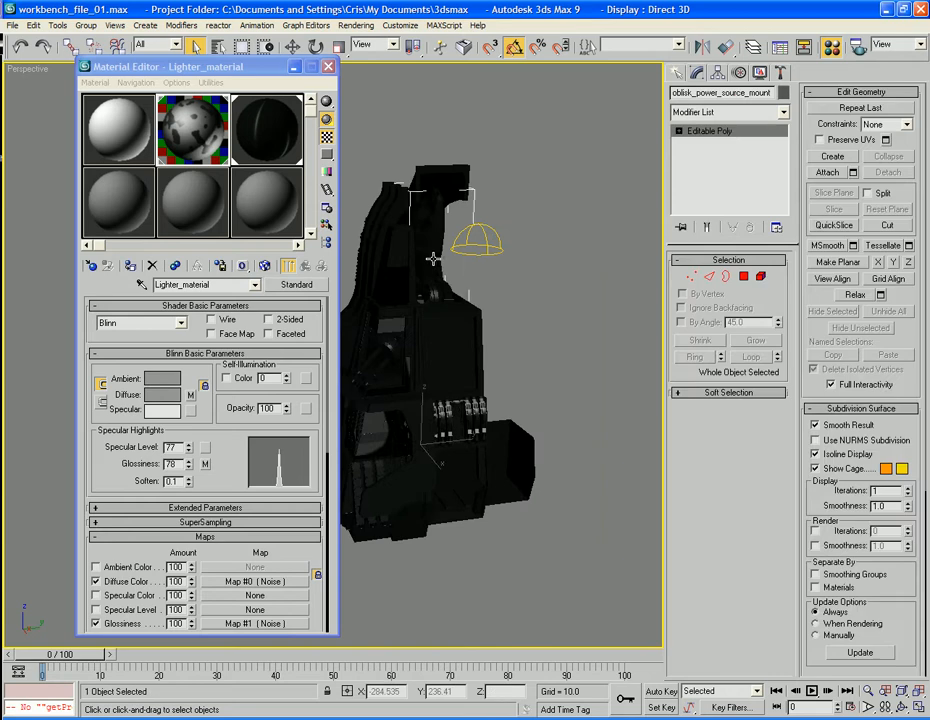
pyautogui.rightClick(431, 256)
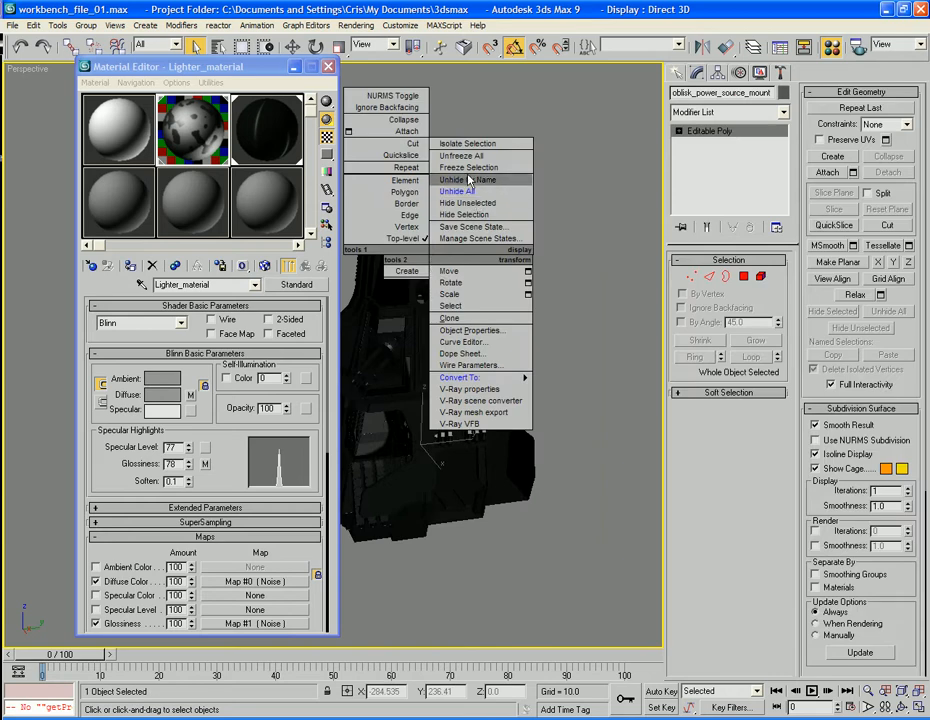
pyautogui.click(467, 143)
pyautogui.moveTo(520, 202); pyautogui.dragTo(613, 193, button='middle')
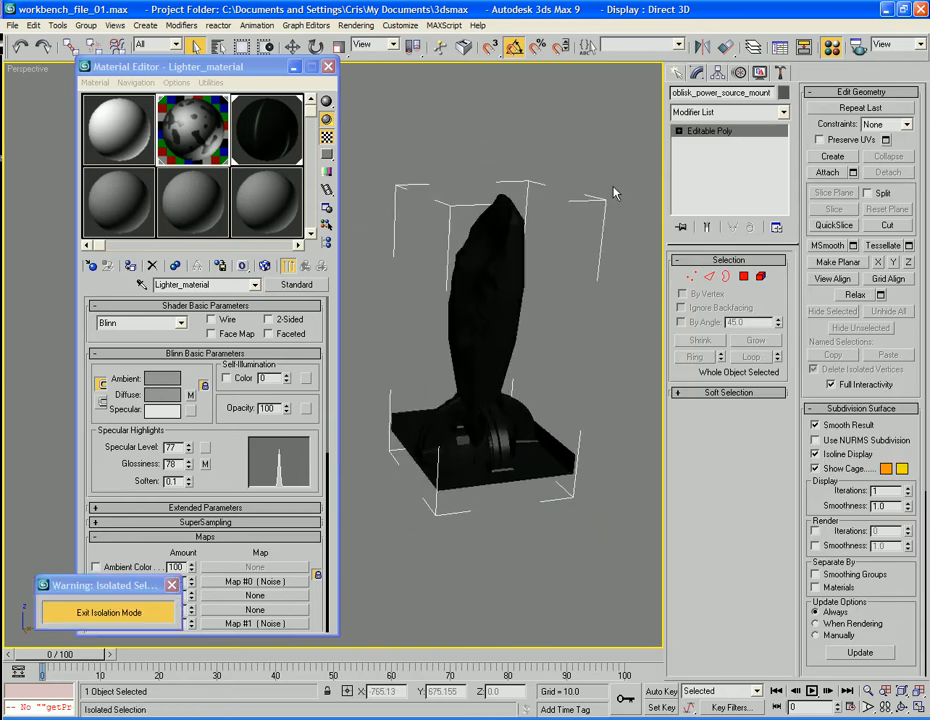
pyautogui.press('F4')
pyautogui.scroll(5, 505, 250)
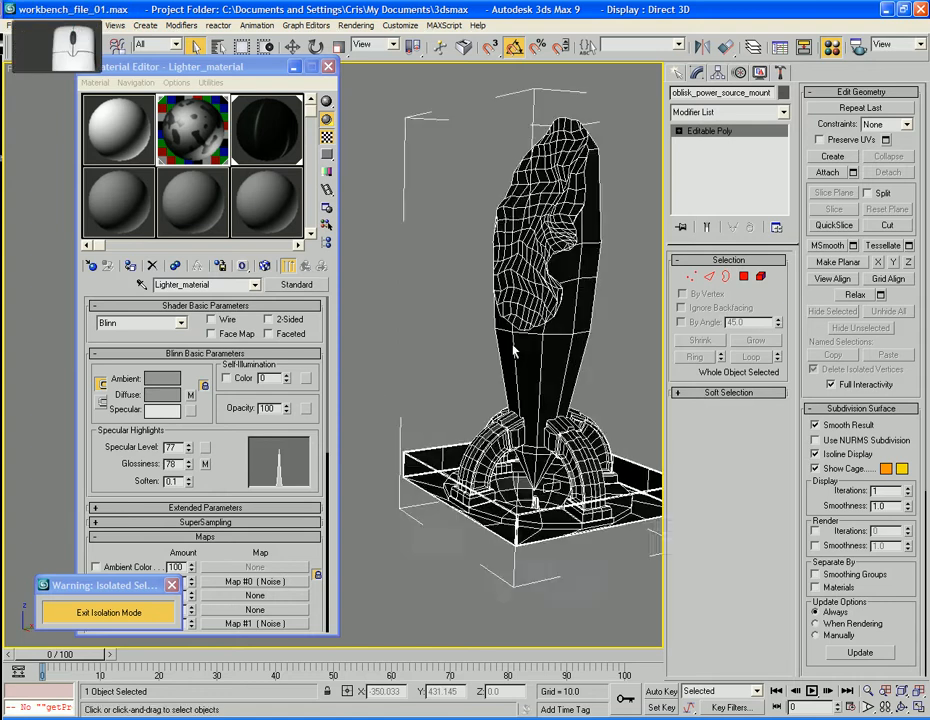
pyautogui.keyDown('alt'); pyautogui.moveTo(500, 251); pyautogui.dragTo(336, 250, button='middle'); pyautogui.keyUp('alt')
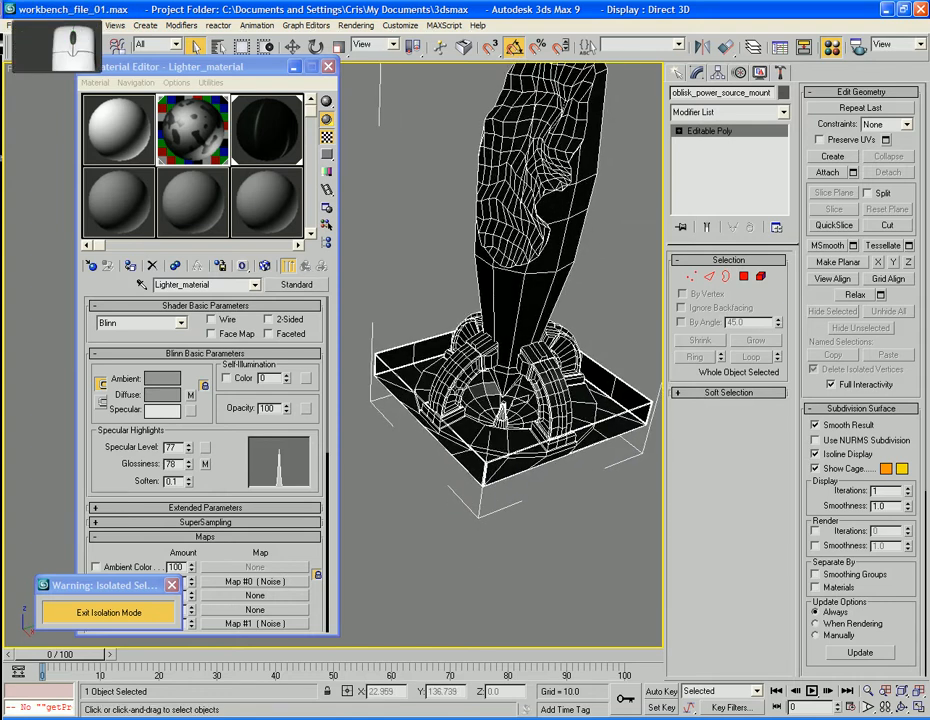
# Select the four curved arch elements around the mount's base and assign Lighter_material to them
pyautogui.click(762, 277)
pyautogui.click(588, 359)
pyautogui.click(567, 338)
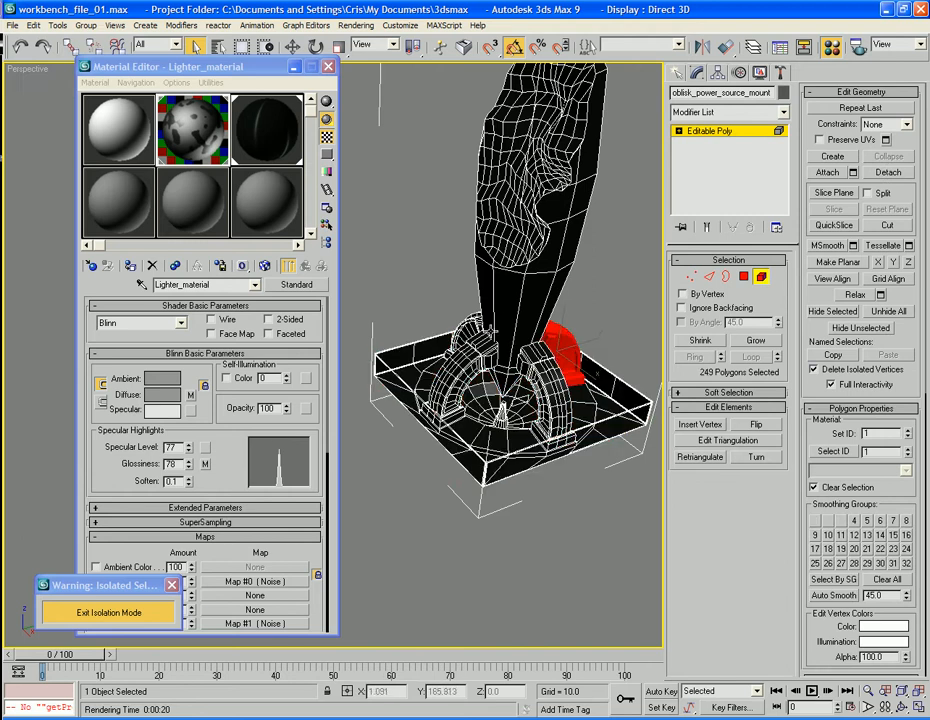
pyautogui.keyDown('ctrl'); pyautogui.click(471, 323); pyautogui.keyUp('ctrl')
pyautogui.keyDown('ctrl'); pyautogui.click(469, 359); pyautogui.keyUp('ctrl')
pyautogui.keyDown('ctrl'); pyautogui.click(544, 379); pyautogui.keyUp('ctrl')
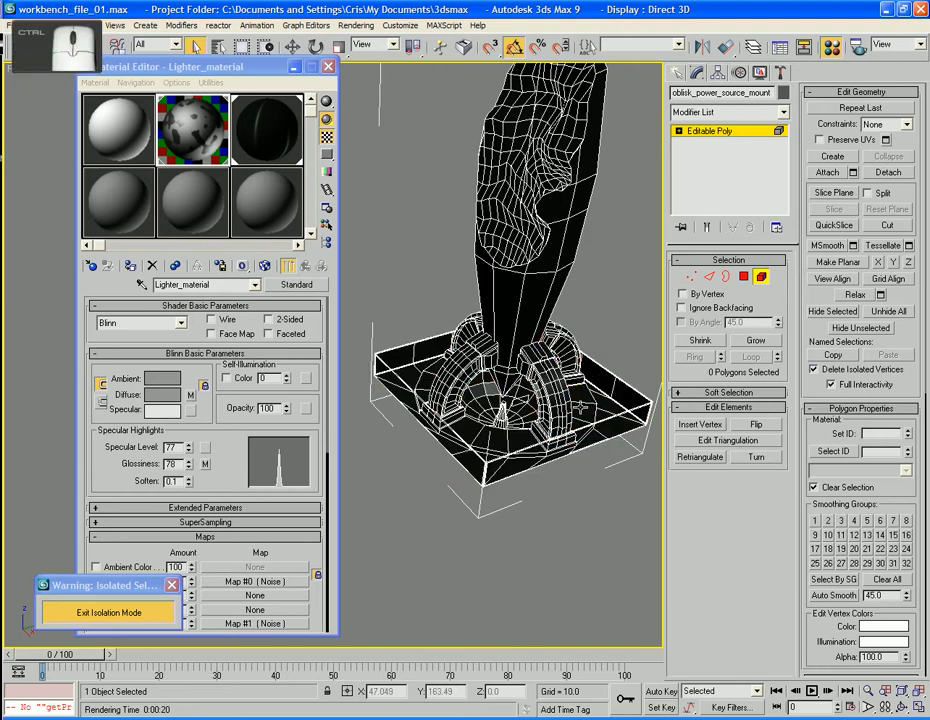
pyautogui.keyDown('ctrl'); pyautogui.click(577, 402); pyautogui.keyUp('ctrl')
pyautogui.keyDown('ctrl'); pyautogui.click(436, 408); pyautogui.keyUp('ctrl')
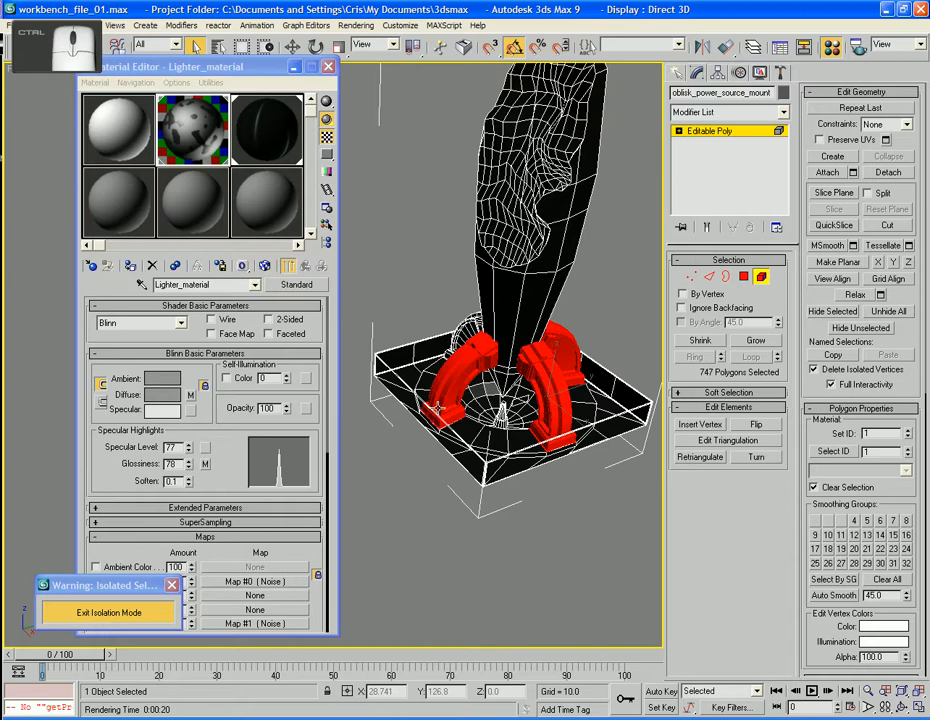
pyautogui.keyDown('ctrl'); pyautogui.click(464, 323); pyautogui.keyUp('ctrl')
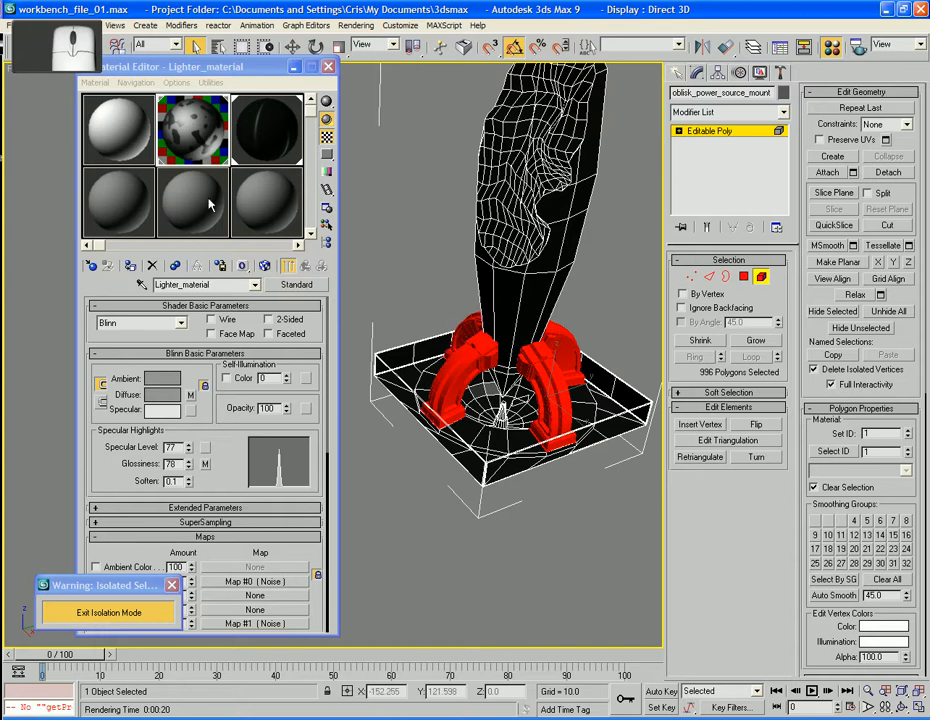
pyautogui.click(205, 152)
pyautogui.click(131, 266)
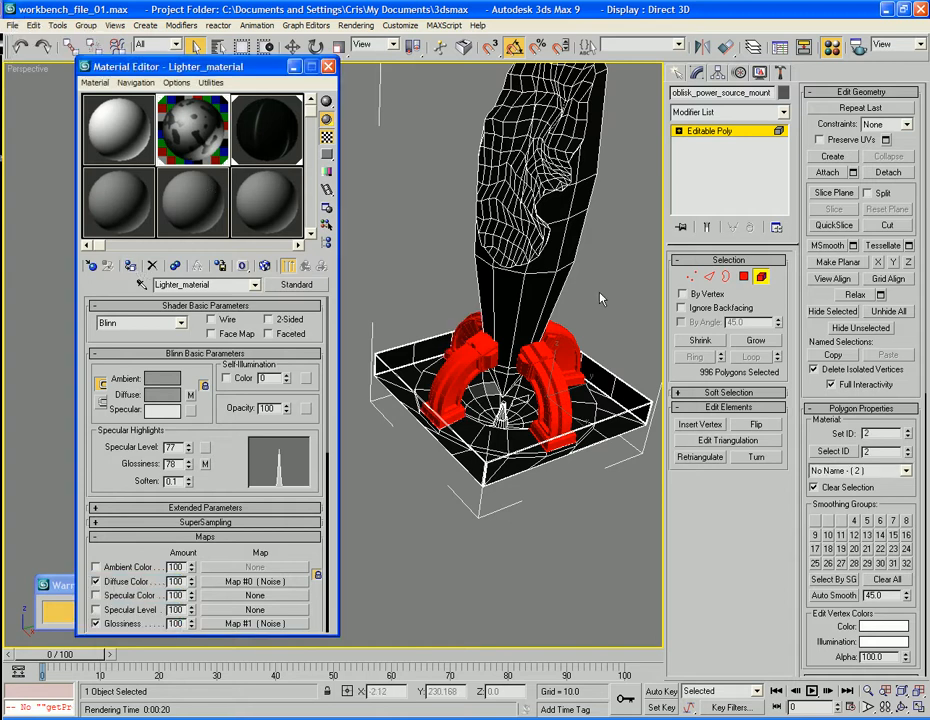
# Leave element editing on the mount, turn off the edge lines, and unhide all objects
pyautogui.click(759, 277)
pyautogui.click(617, 311)
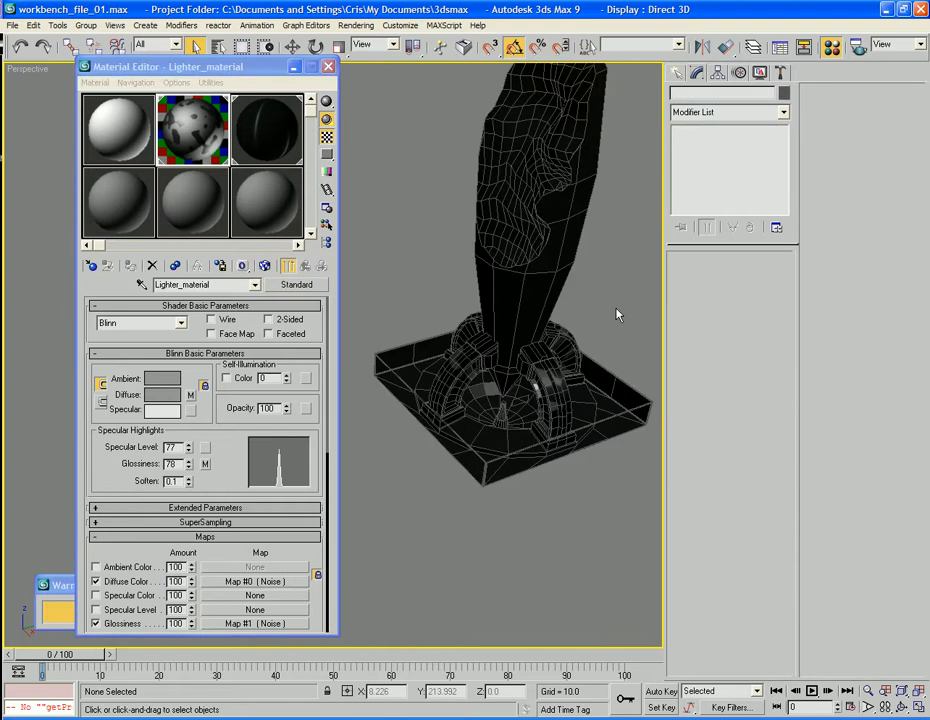
pyautogui.press('F4')
pyautogui.rightClick(617, 313)
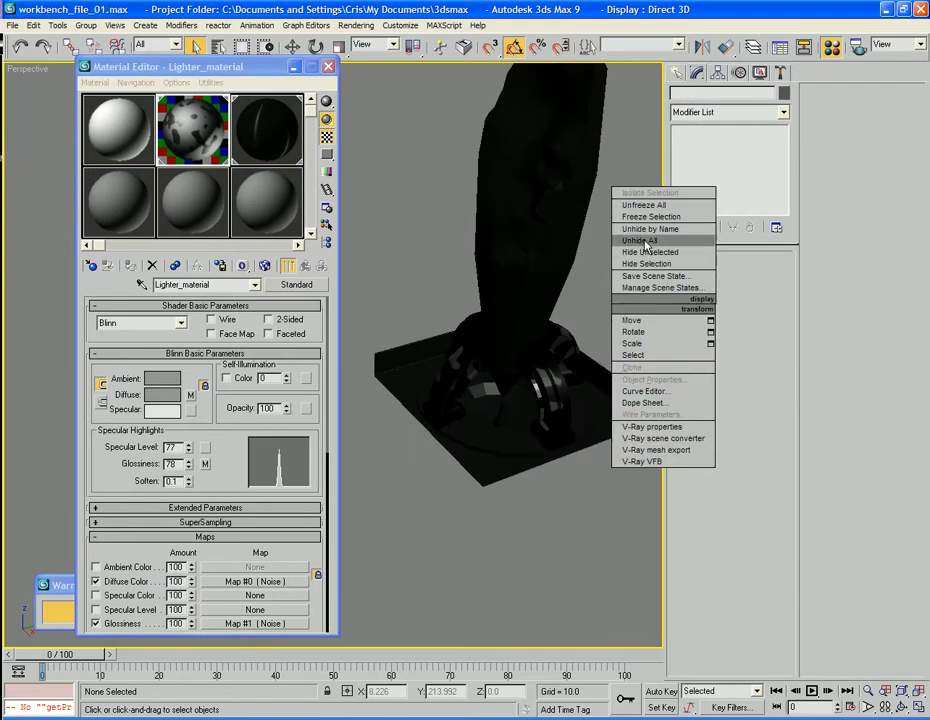
pyautogui.click(640, 240)
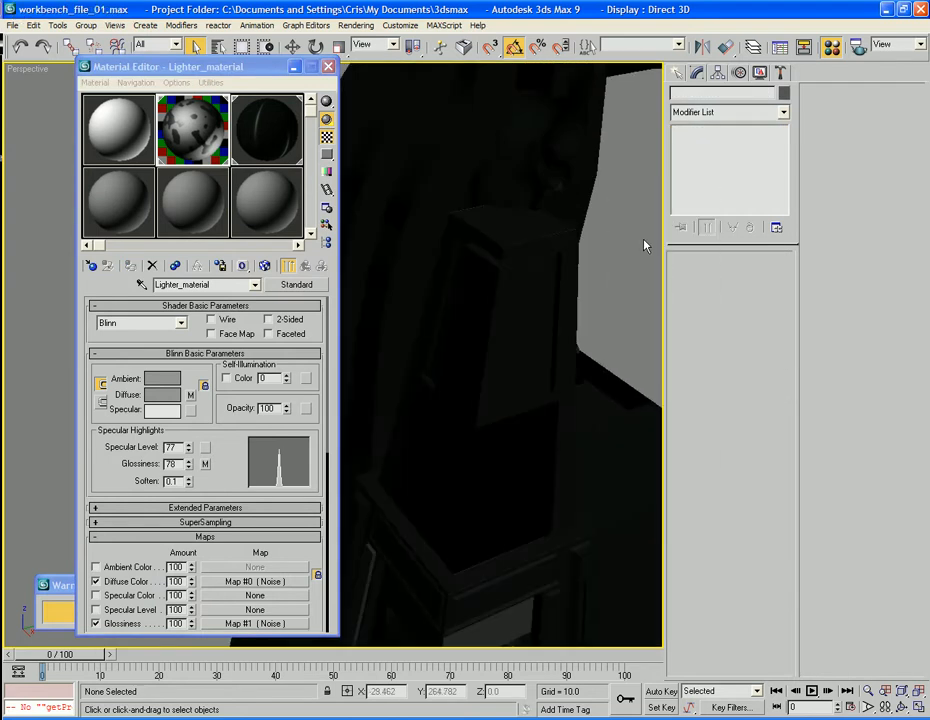
# Select Sphere04 on the obelisk's side and hide all unselected objects
pyautogui.keyDown('alt'); pyautogui.moveTo(645, 246); pyautogui.dragTo(407, 382, button='middle'); pyautogui.keyUp('alt')
pyautogui.scroll(-4, 595, 298)
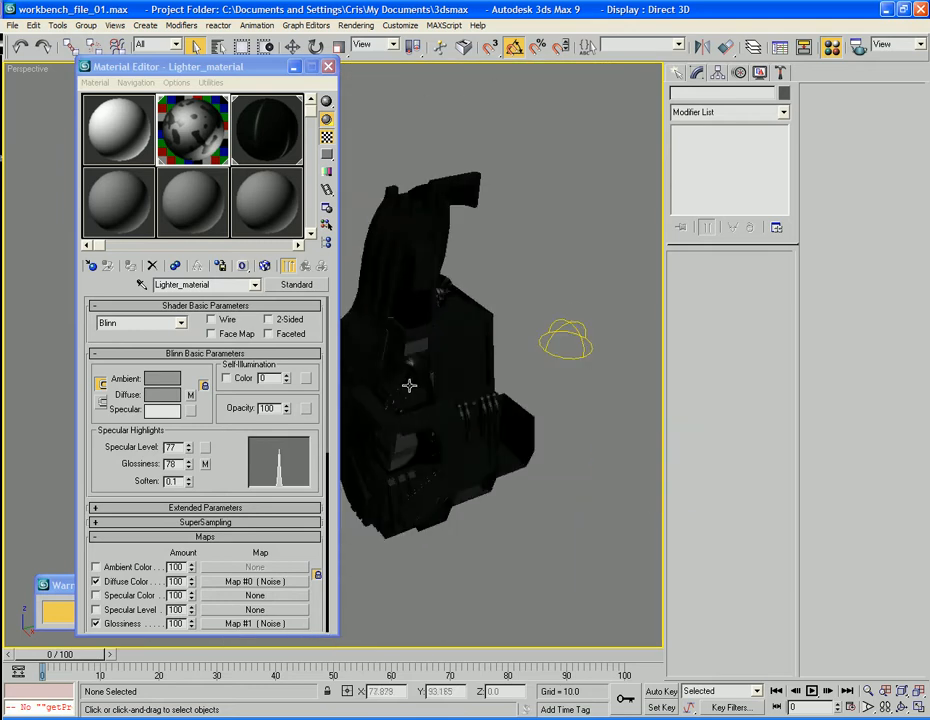
pyautogui.click(408, 384)
pyautogui.rightClick(408, 380)
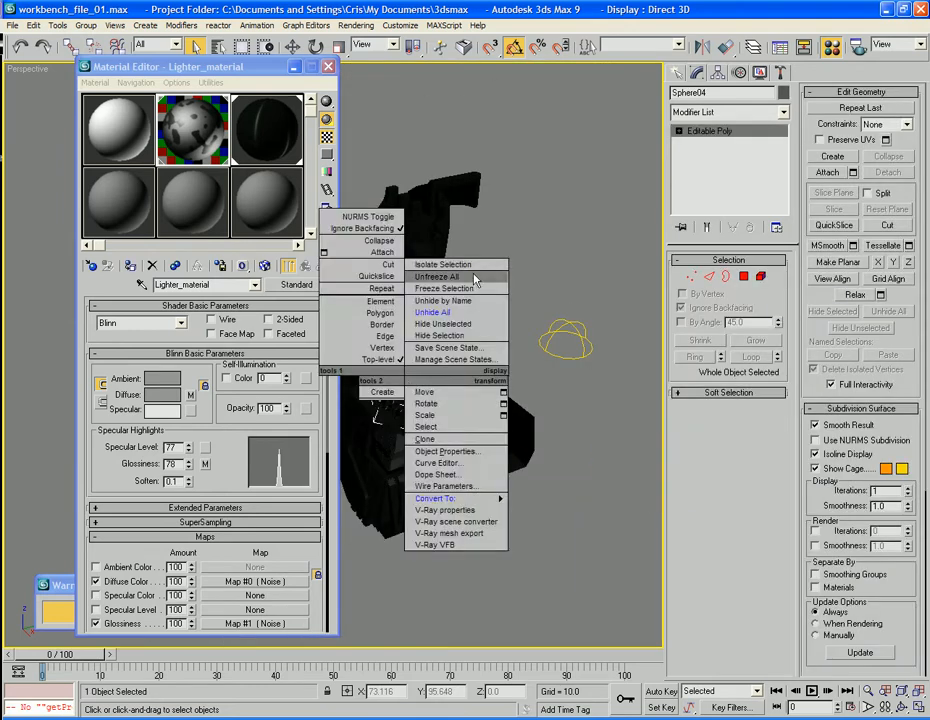
pyautogui.click(470, 322)
# Select the large spherical body element of Sphere04 and assign Lighter_material to it
pyautogui.keyDown('alt'); pyautogui.moveTo(502, 373); pyautogui.dragTo(536, 326, button='middle'); pyautogui.keyUp('alt')
pyautogui.press('5')
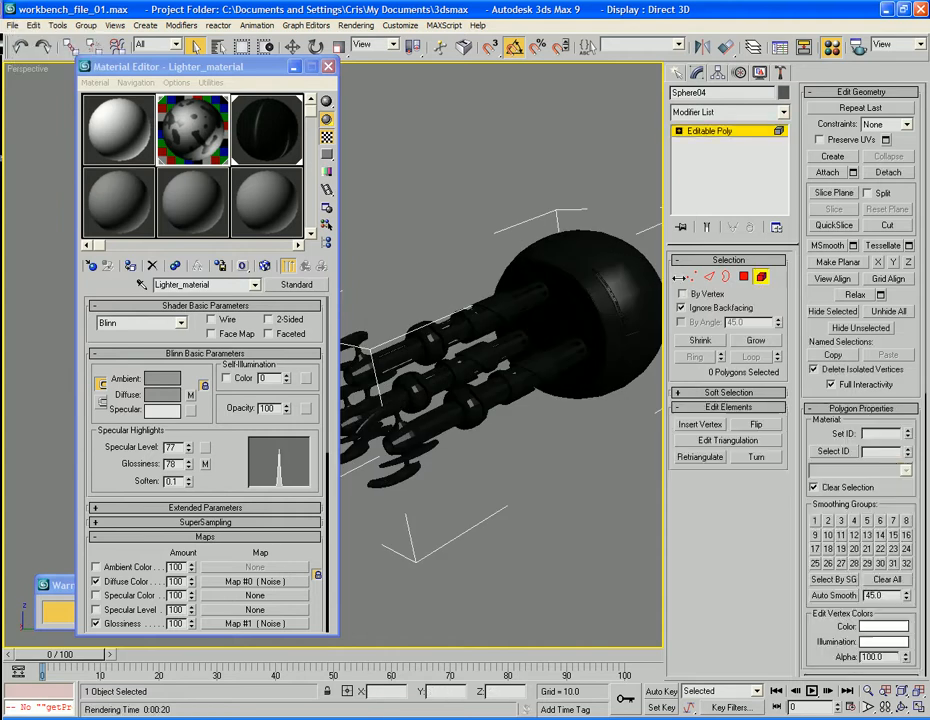
pyautogui.click(642, 282)
pyautogui.keyDown('alt'); pyautogui.moveTo(648, 276); pyautogui.dragTo(622, 298, button='middle'); pyautogui.keyUp('alt')
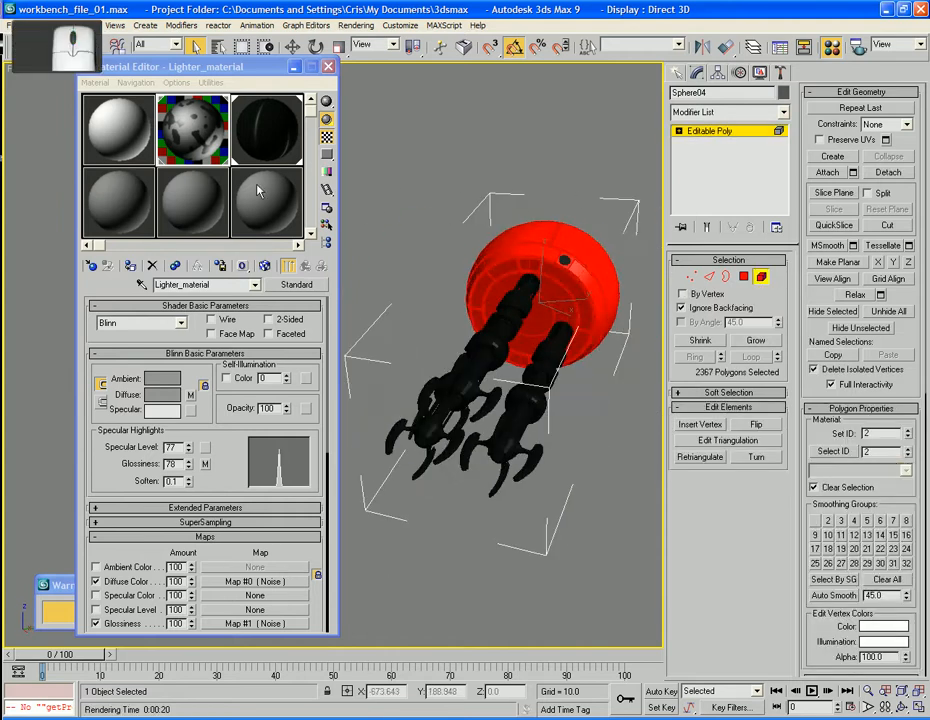
pyautogui.click(197, 131)
pyautogui.click(131, 267)
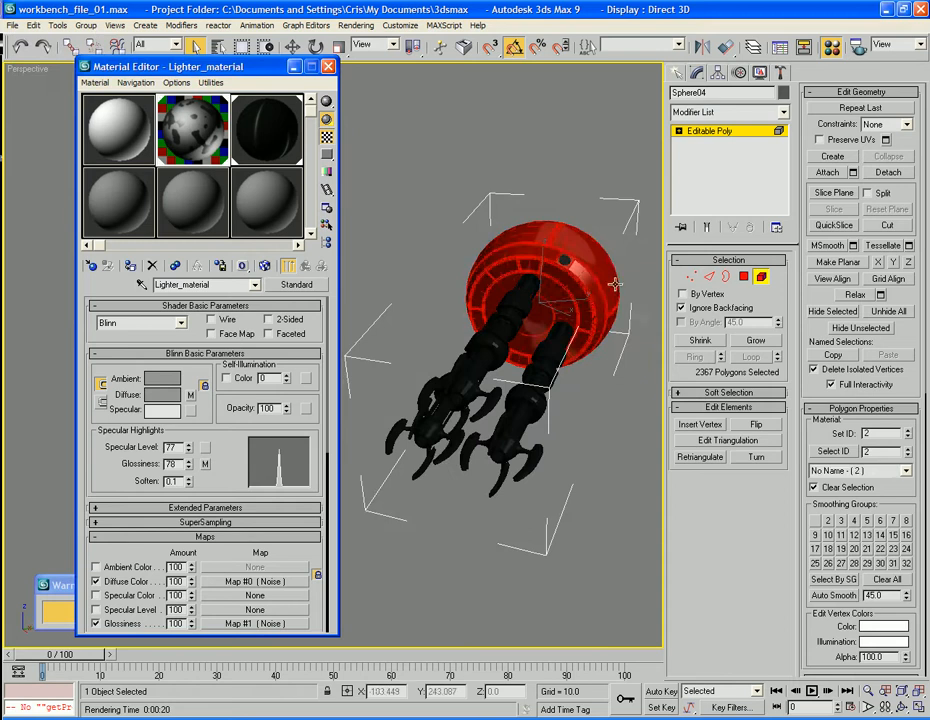
# Add the claw elements at the ends of Sphere04's arms to the selection and assign Lighter_material to them
pyautogui.click(761, 278)
pyautogui.keyDown('alt'); pyautogui.moveTo(556, 405); pyautogui.dragTo(663, 287, button='middle'); pyautogui.keyUp('alt')
pyautogui.click(761, 277)
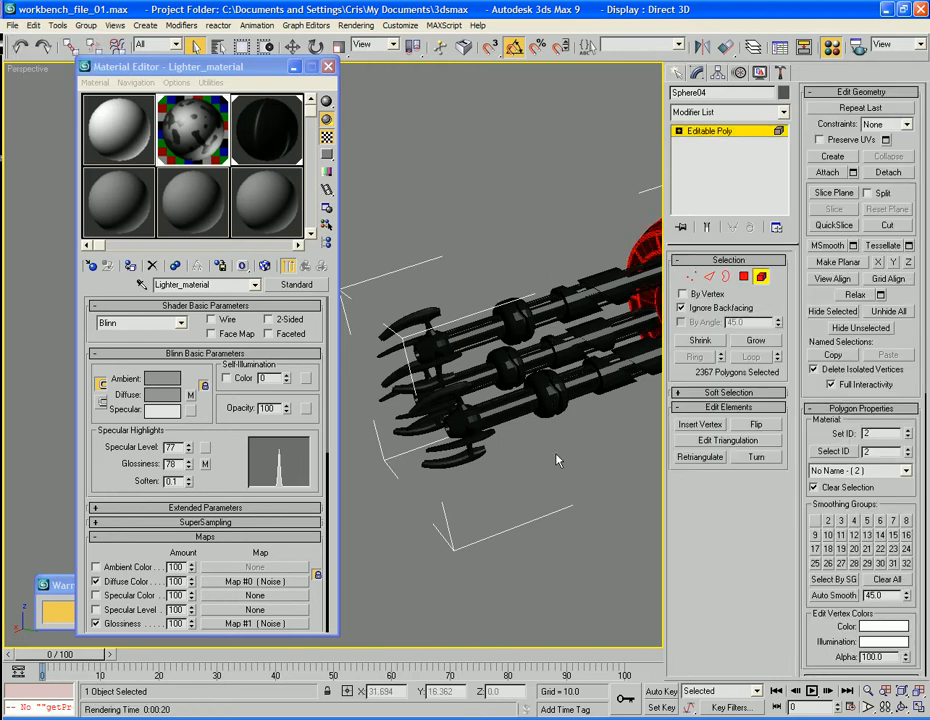
pyautogui.hotkey('ctrl', 'i')
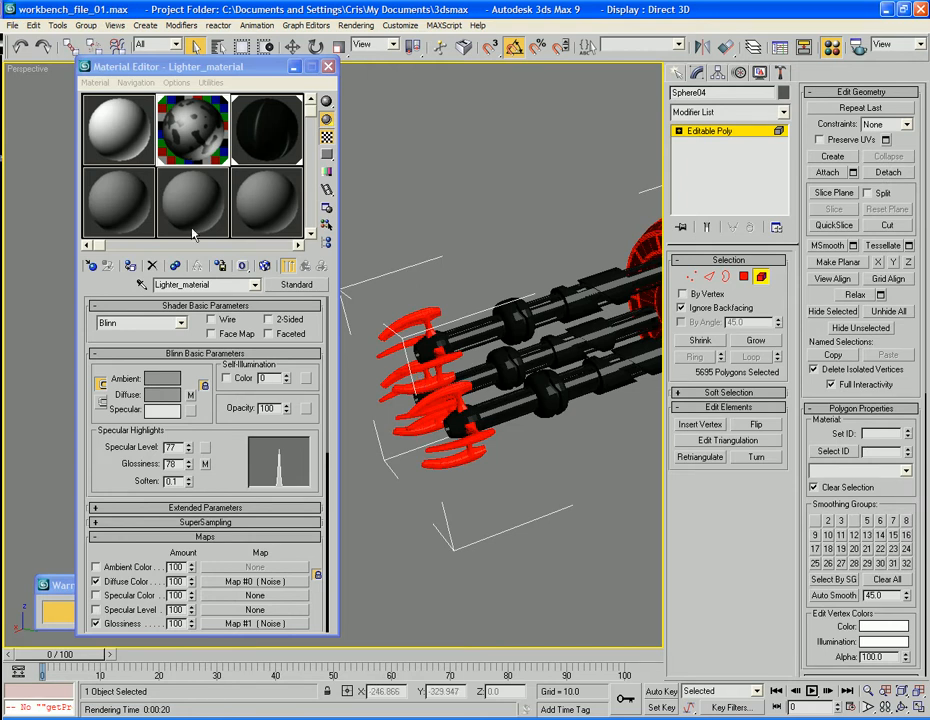
pyautogui.click(130, 266)
pyautogui.click(762, 278)
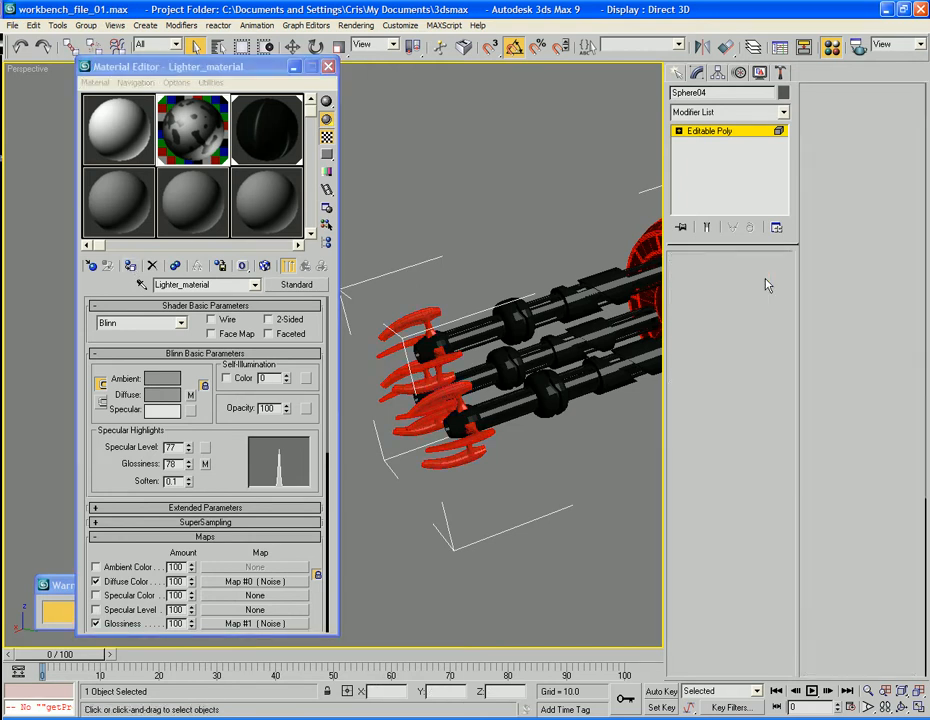
# Clear the selection, view the recoloured sphere and claws, and unhide all objects
pyautogui.click(456, 158)
pyautogui.keyDown('alt'); pyautogui.moveTo(470, 180); pyautogui.dragTo(553, 406, button='middle'); pyautogui.keyUp('alt')
pyautogui.rightClick(567, 436)
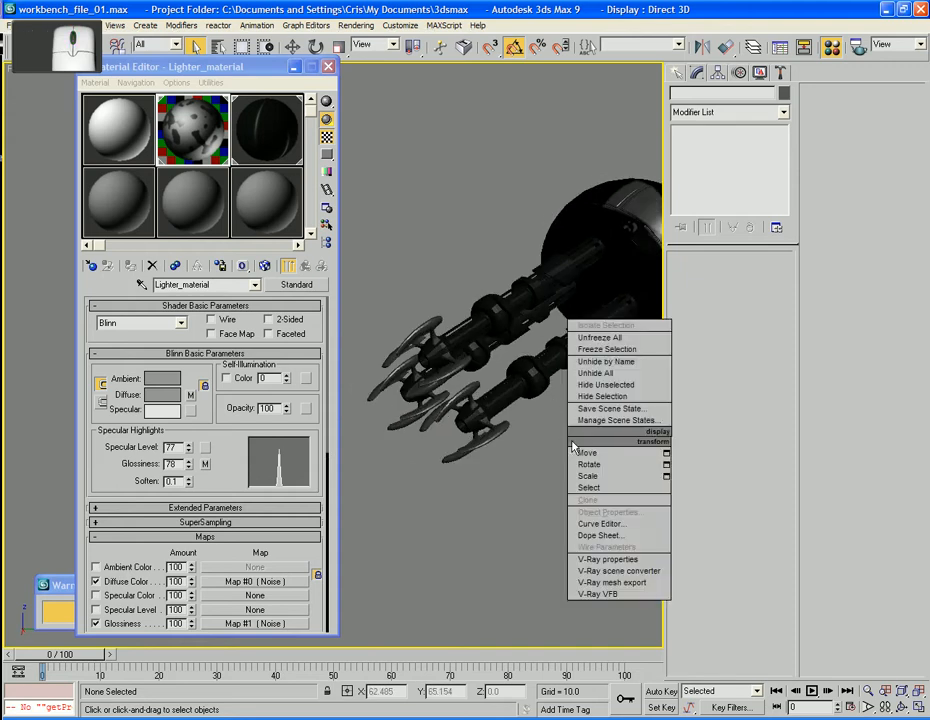
pyautogui.click(612, 373)
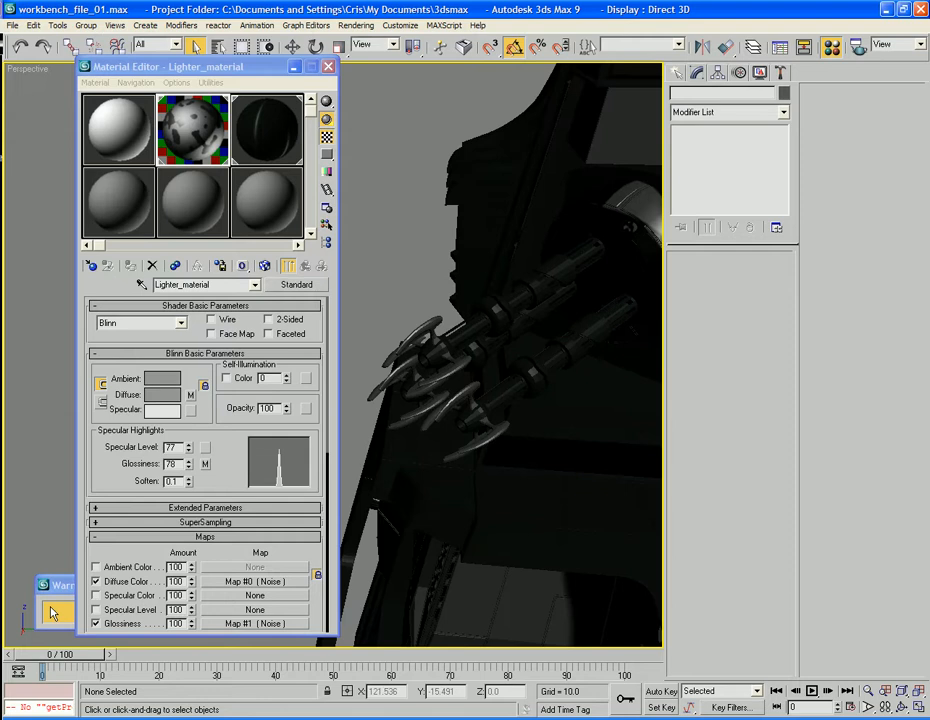
# Exit isolation mode, render the whole obelisk from the Perspective view, and close the rendered image
pyautogui.click(51, 608)
pyautogui.keyDown('alt'); pyautogui.moveTo(510, 297); pyautogui.dragTo(442, 326, button='middle'); pyautogui.keyUp('alt')
pyautogui.scroll(5, 448, 328)
pyautogui.moveTo(505, 330); pyautogui.dragTo(410, 342, button='middle')
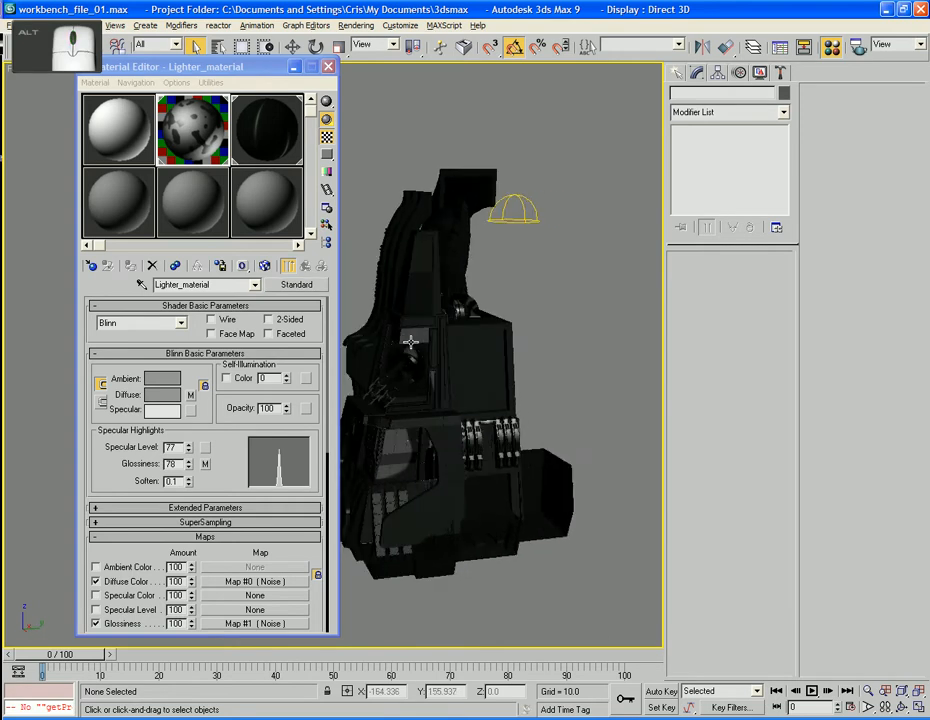
pyautogui.press('F9')
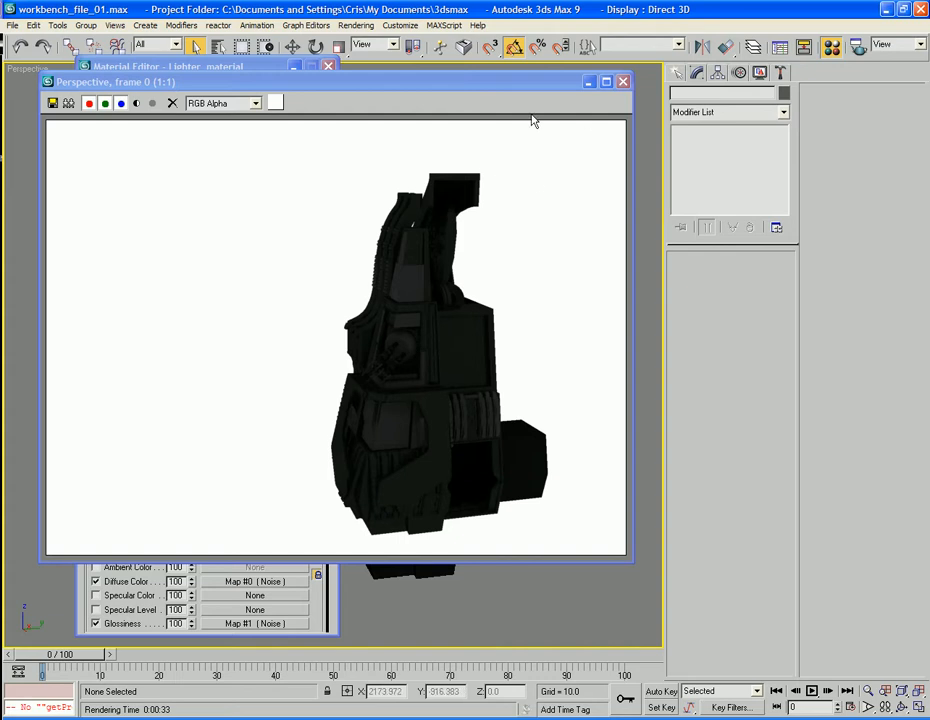
pyautogui.moveTo(533, 81); pyautogui.dragTo(590, 107)
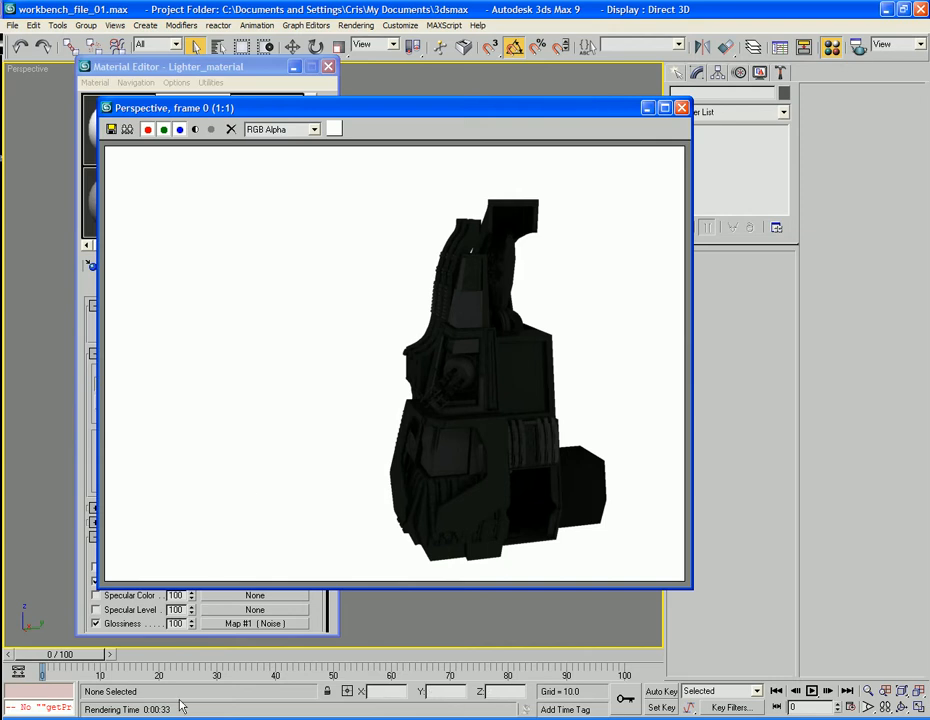
pyautogui.click(681, 107)
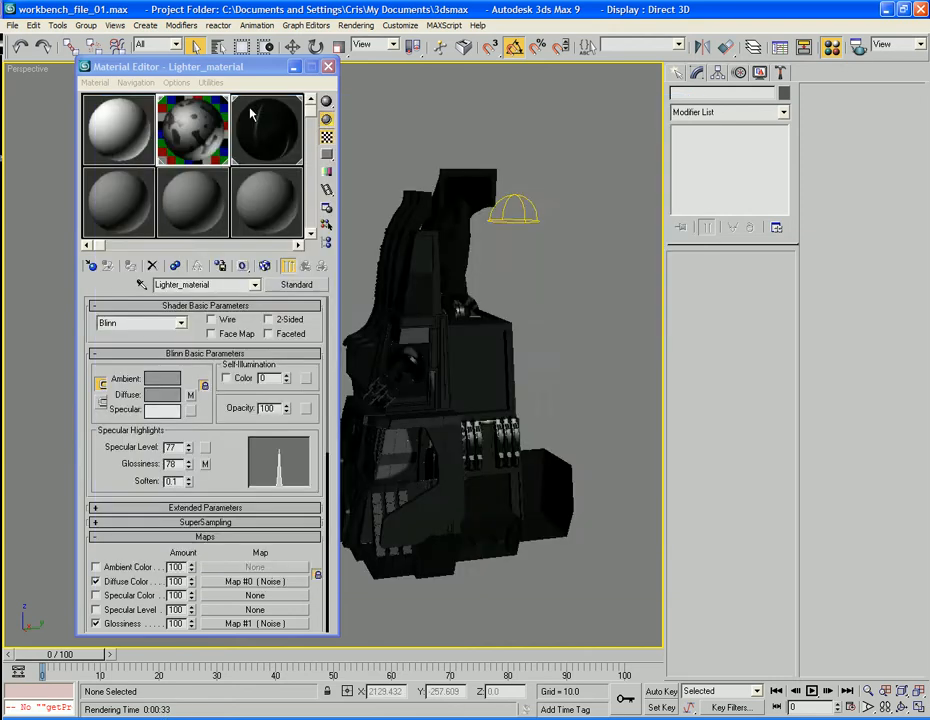
# Close the Material Editor and save the scene to the existing workbench_file_01.max file
pyautogui.moveTo(310, 67); pyautogui.dragTo(347, 82)
pyautogui.click(366, 81)
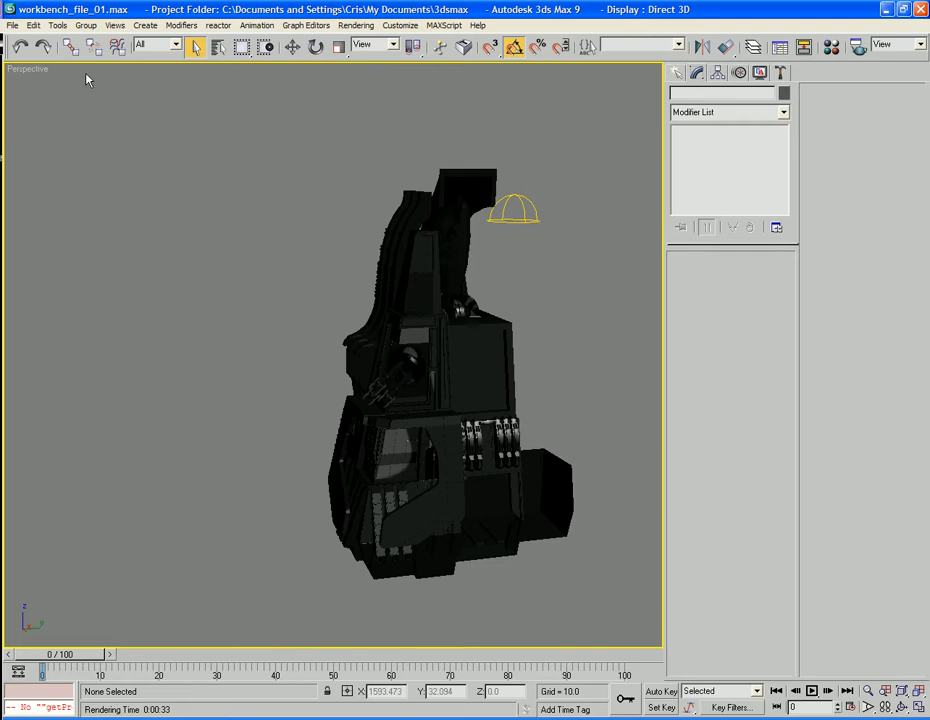
pyautogui.click(12, 25)
pyautogui.click(24, 97)
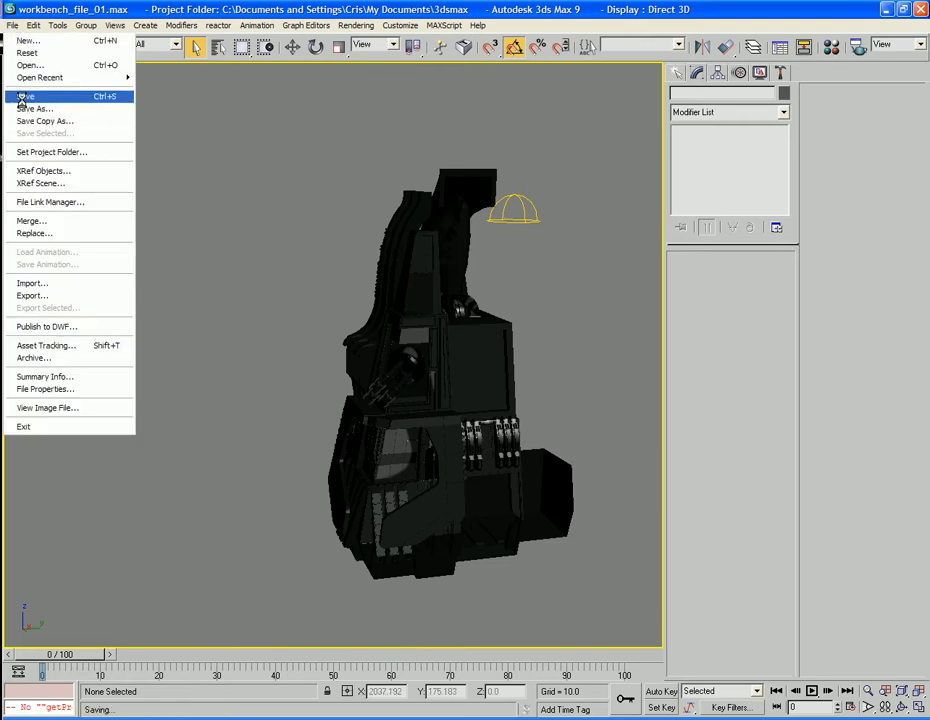